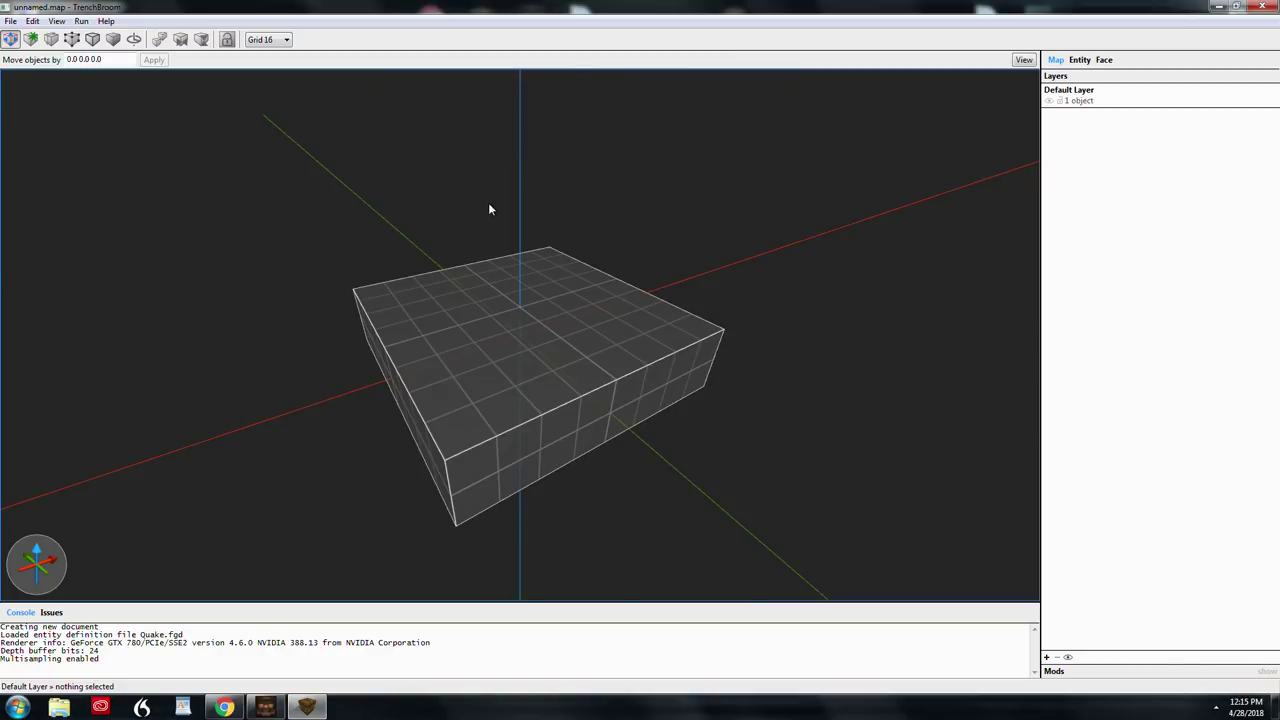
# Load skips_2018.wad from the QuakeDev wads folder as a texture collection
pyautogui.click(1106, 62)
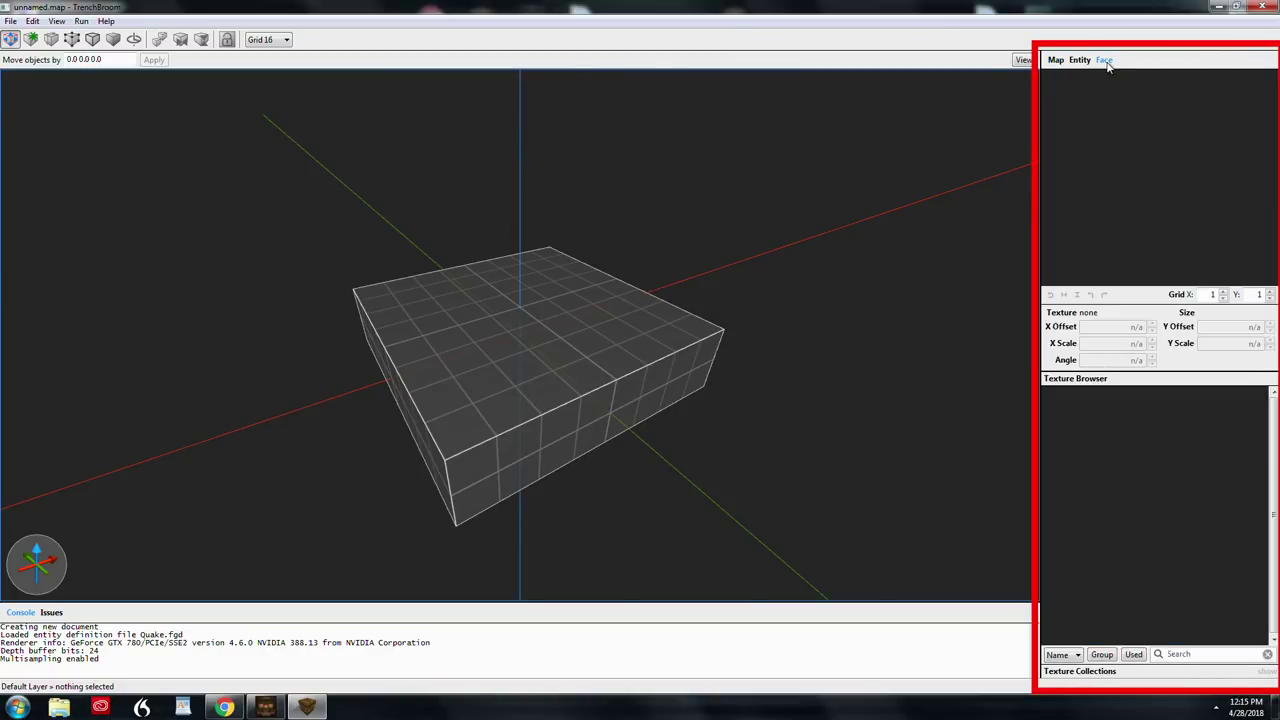
pyautogui.click(1094, 676)
pyautogui.click(1049, 671)
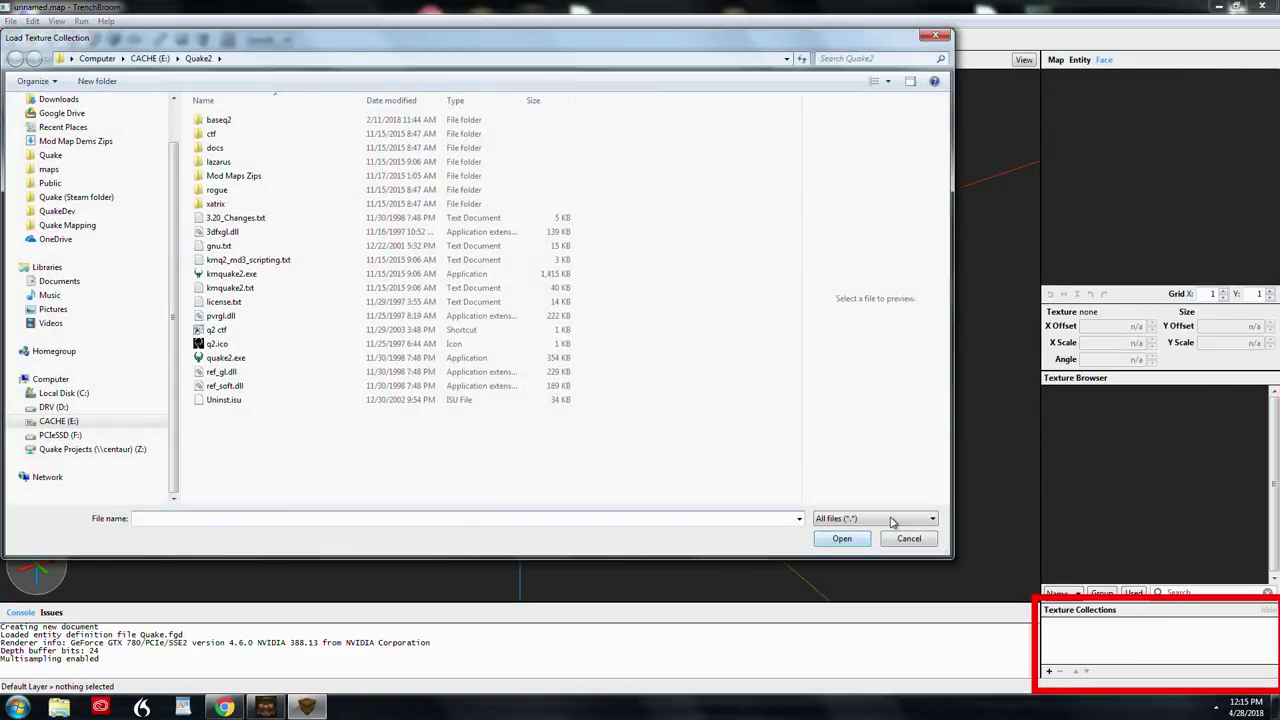
pyautogui.click(149, 58)
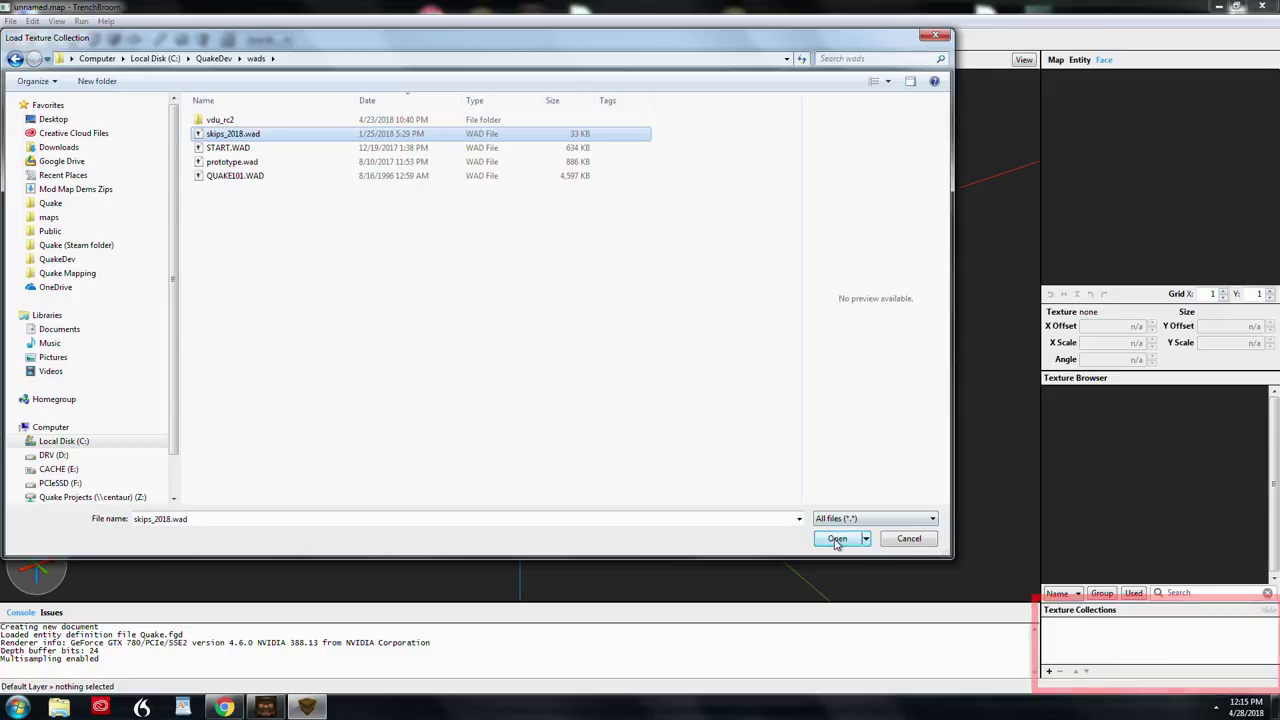
pyautogui.click(842, 538)
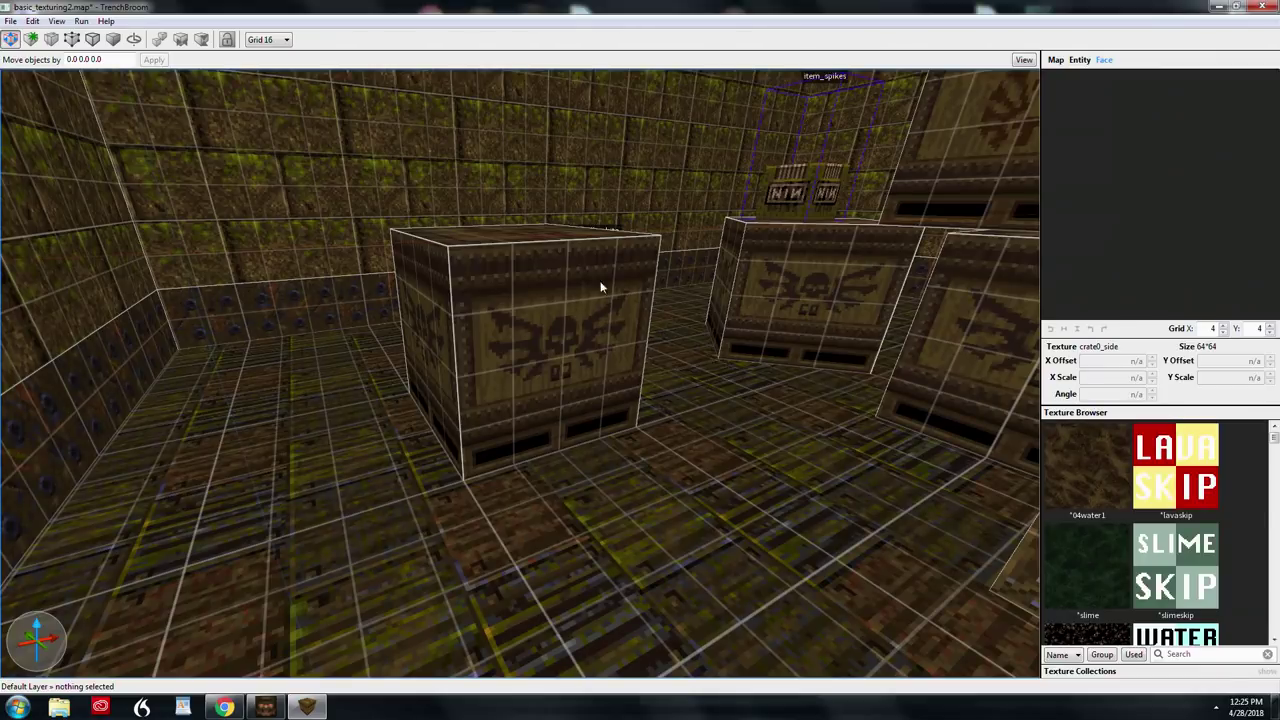
# Select the front, adjoining side and top faces of the nearest skull crate together
pyautogui.keyDown('shift'); pyautogui.click(552, 310); pyautogui.keyUp('shift')
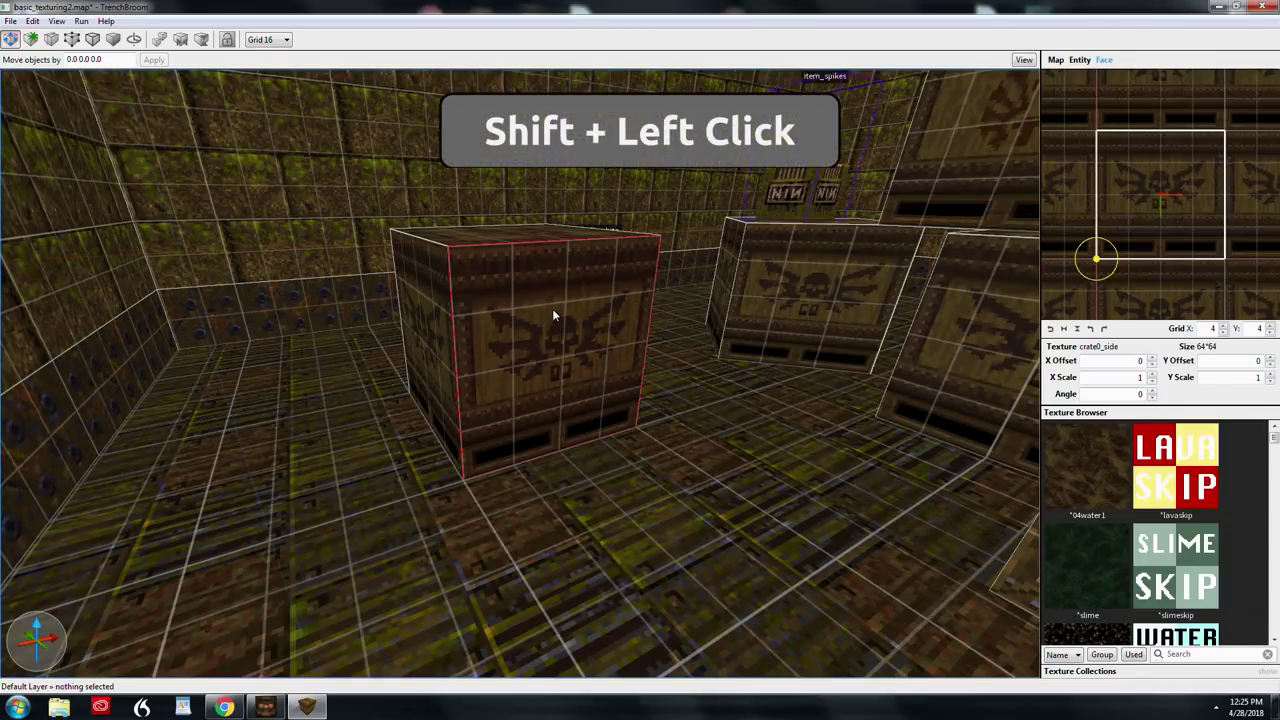
pyautogui.keyDown('ctrl'); pyautogui.keyDown('shift'); pyautogui.click(434, 291); pyautogui.keyUp('shift'); pyautogui.keyUp('ctrl')
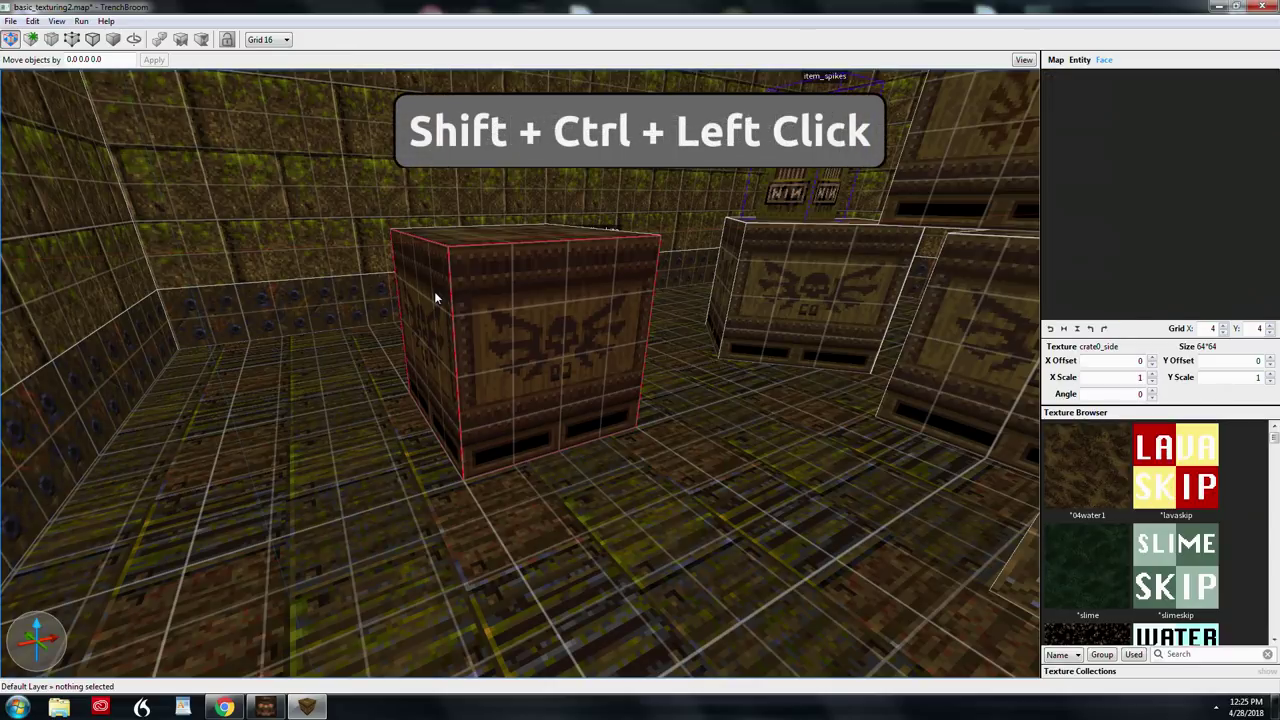
pyautogui.keyDown('ctrl'); pyautogui.keyDown('shift'); pyautogui.click(509, 240); pyautogui.keyUp('shift'); pyautogui.keyUp('ctrl')
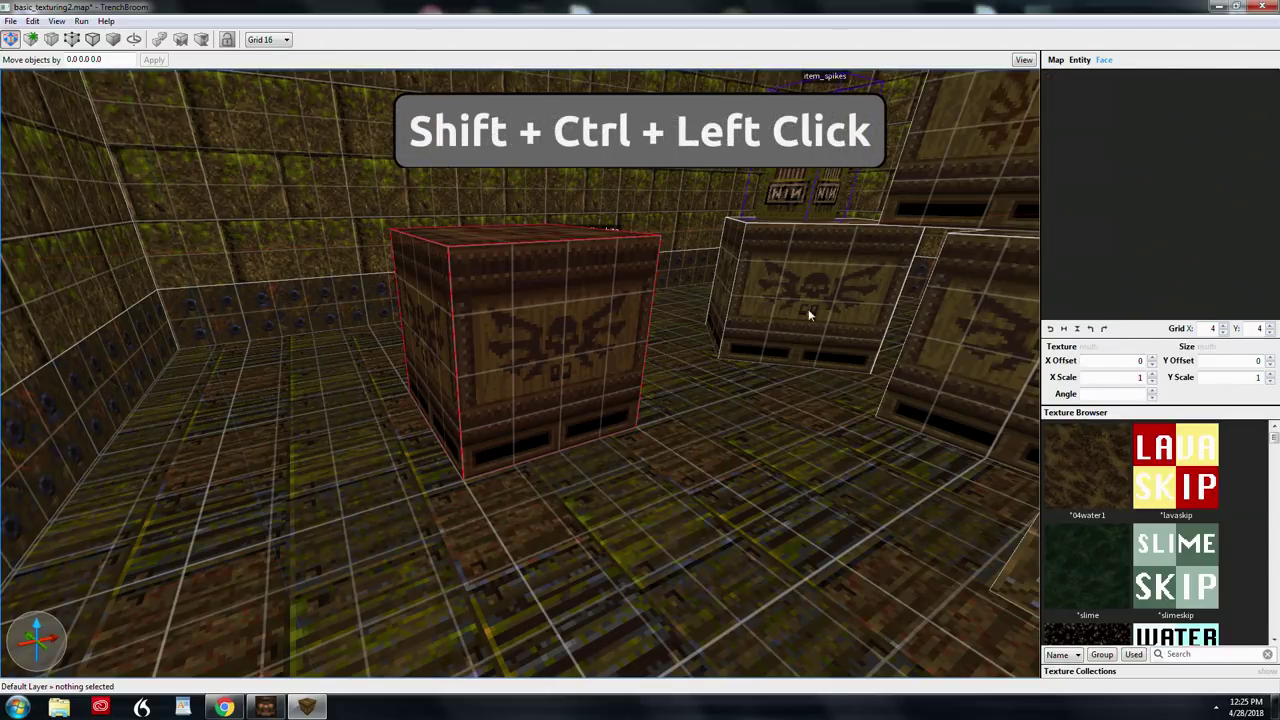
# Remove the crate's front, side and top faces from the selection one at a time
pyautogui.keyDown('ctrl'); pyautogui.keyDown('shift'); pyautogui.click(563, 318); pyautogui.keyUp('shift'); pyautogui.keyUp('ctrl')
pyautogui.keyDown('ctrl'); pyautogui.keyDown('shift'); pyautogui.click(442, 317); pyautogui.keyUp('shift'); pyautogui.keyUp('ctrl')
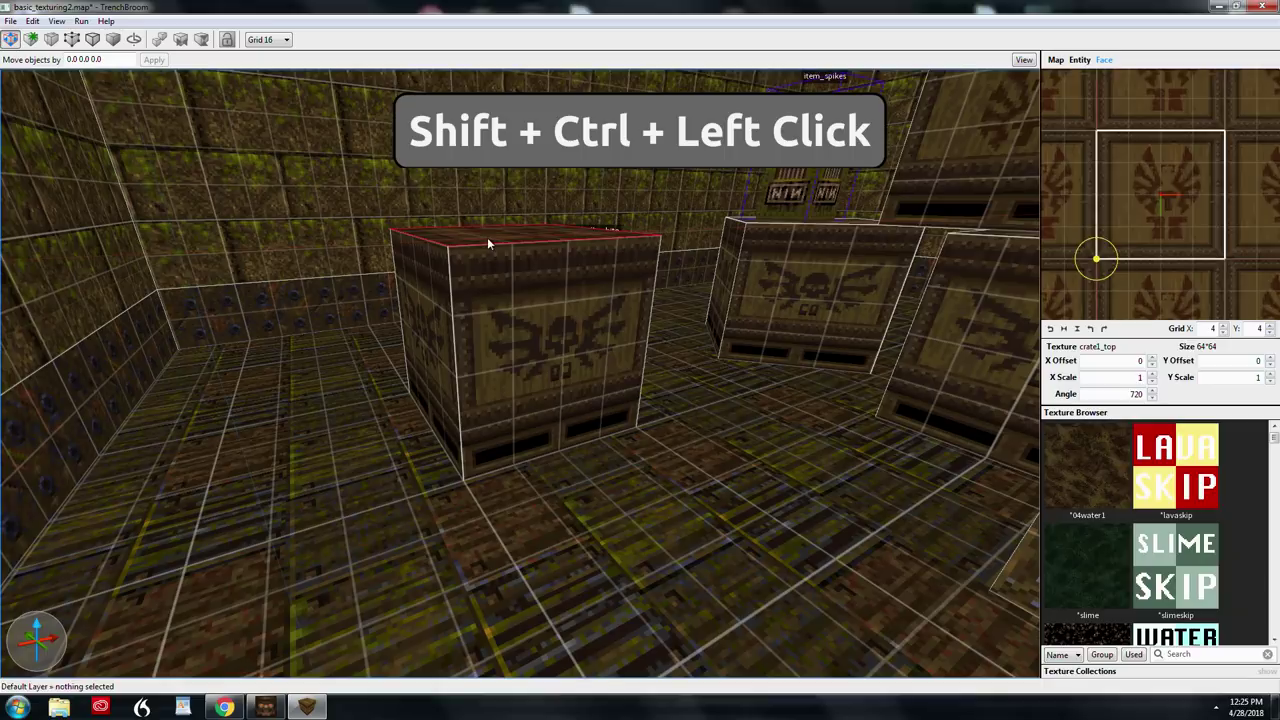
pyautogui.keyDown('ctrl'); pyautogui.keyDown('shift'); pyautogui.click(487, 237); pyautogui.keyUp('shift'); pyautogui.keyUp('ctrl')
pyautogui.keyDown('ctrl'); pyautogui.keyDown('shift'); pyautogui.click(344, 172); pyautogui.keyUp('shift'); pyautogui.keyUp('ctrl')
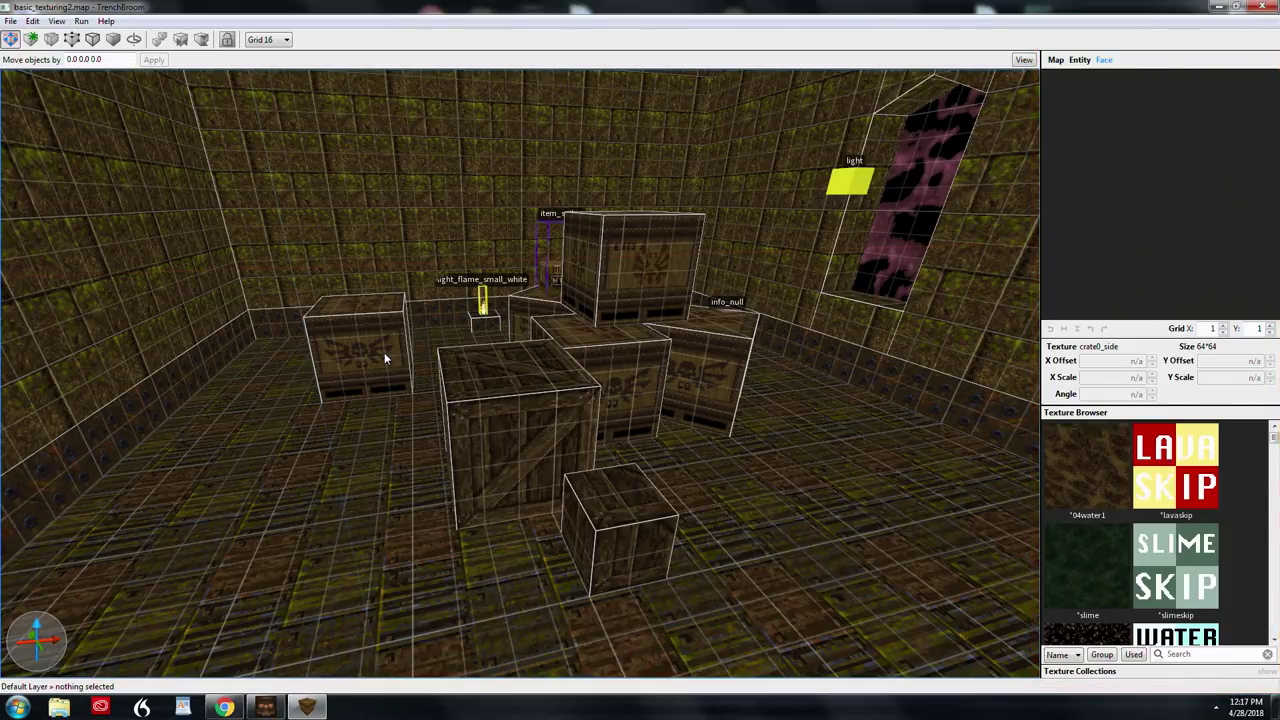
# Select the front face of the topmost crate and examine its texture alignment in the UV editor
pyautogui.keyDown('shift'); pyautogui.click(655, 258); pyautogui.keyUp('shift')
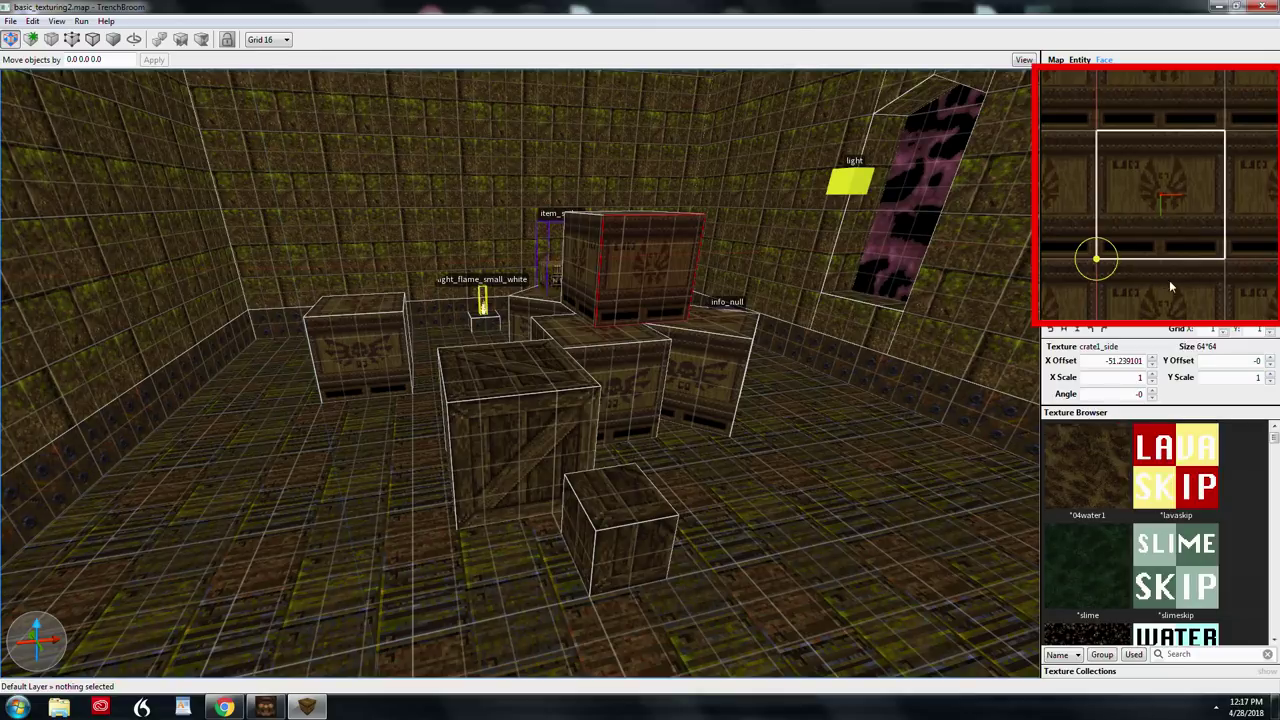
pyautogui.scroll(-2, 1240, 226)
pyautogui.scroll(2, 1230, 224)
pyautogui.scroll(1, 1156, 196)
pyautogui.scroll(-2, 1160, 196)
pyautogui.moveTo(1237, 192)
pyautogui.mouseDown(button='right')
pyautogui.moveTo(1243, 210)
pyautogui.moveTo(1264, 159)
pyautogui.moveTo(1214, 155)
pyautogui.moveTo(1240, 195)
pyautogui.mouseUp(button='right')
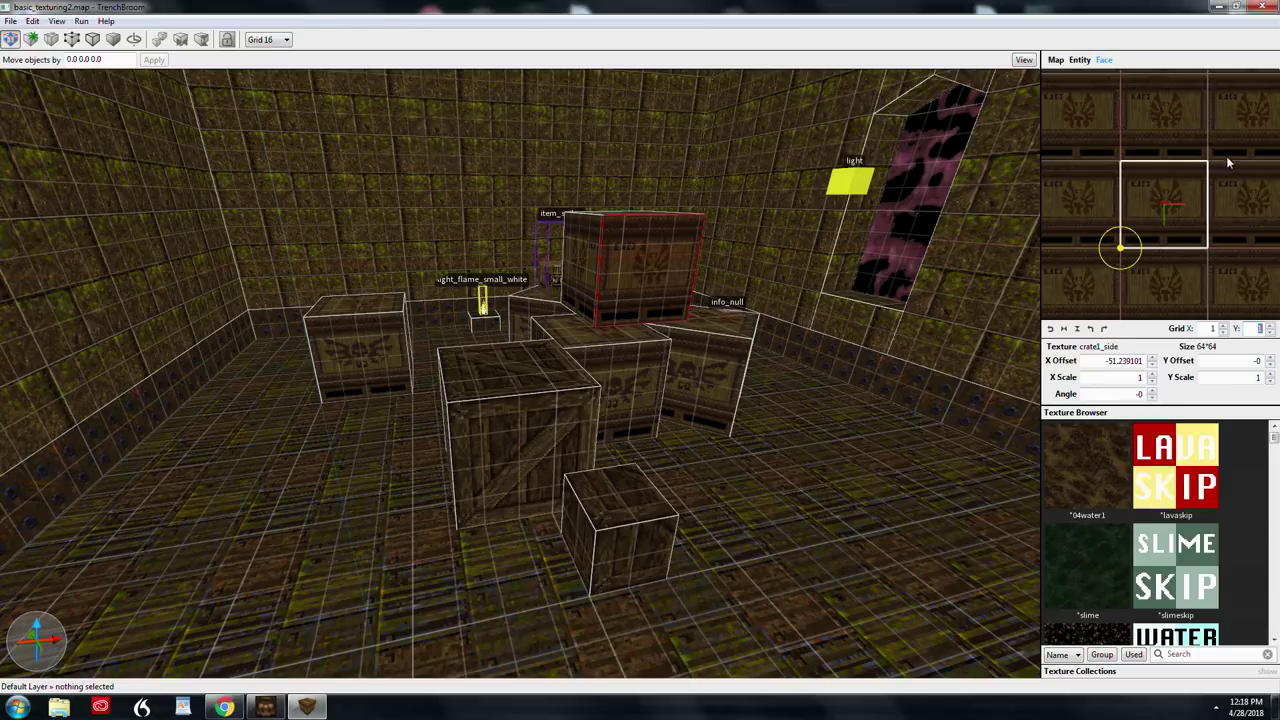
pyautogui.scroll(-1, 1240, 198)
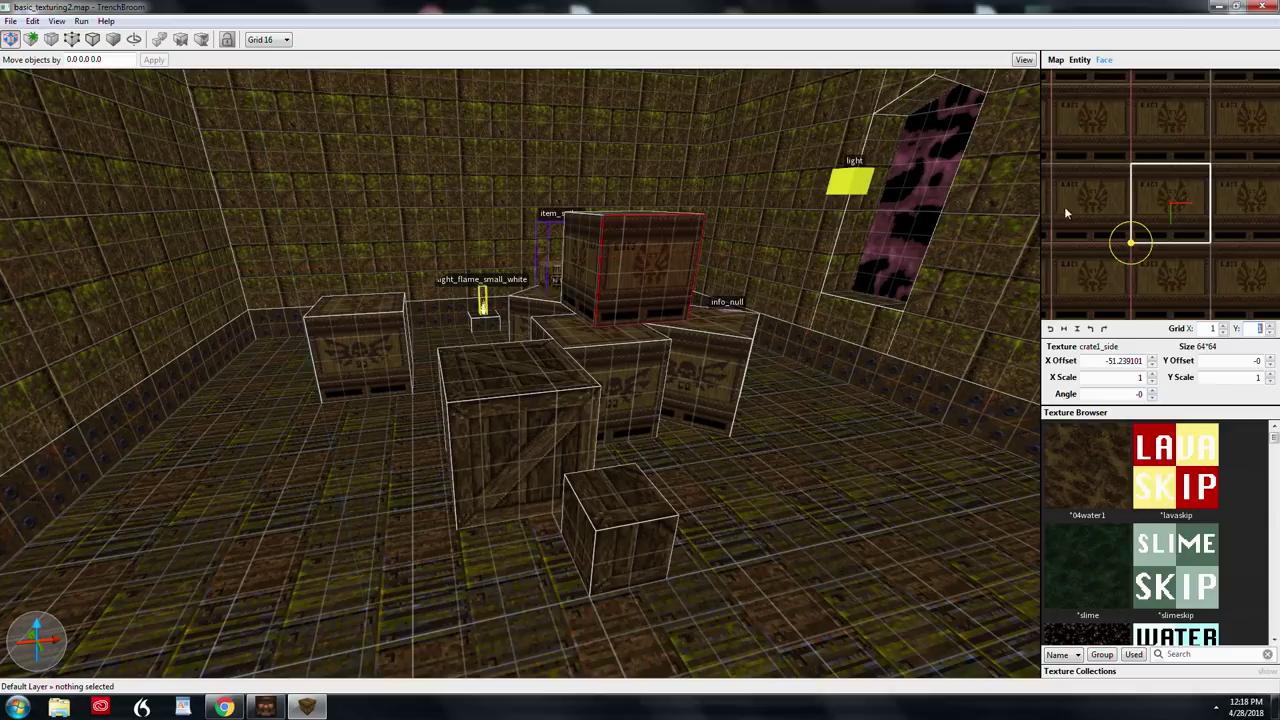
# Try shifting the texture on the topmost crate's front face in the UV editor, and undo the shift
pyautogui.moveTo(1203, 170)
pyautogui.mouseDown()
pyautogui.moveTo(1194, 151)
pyautogui.moveTo(1149, 178)
pyautogui.moveTo(1192, 205)
pyautogui.moveTo(1203, 174)
pyautogui.moveTo(1211, 191)
pyautogui.moveTo(1200, 178)
pyautogui.mouseUp()
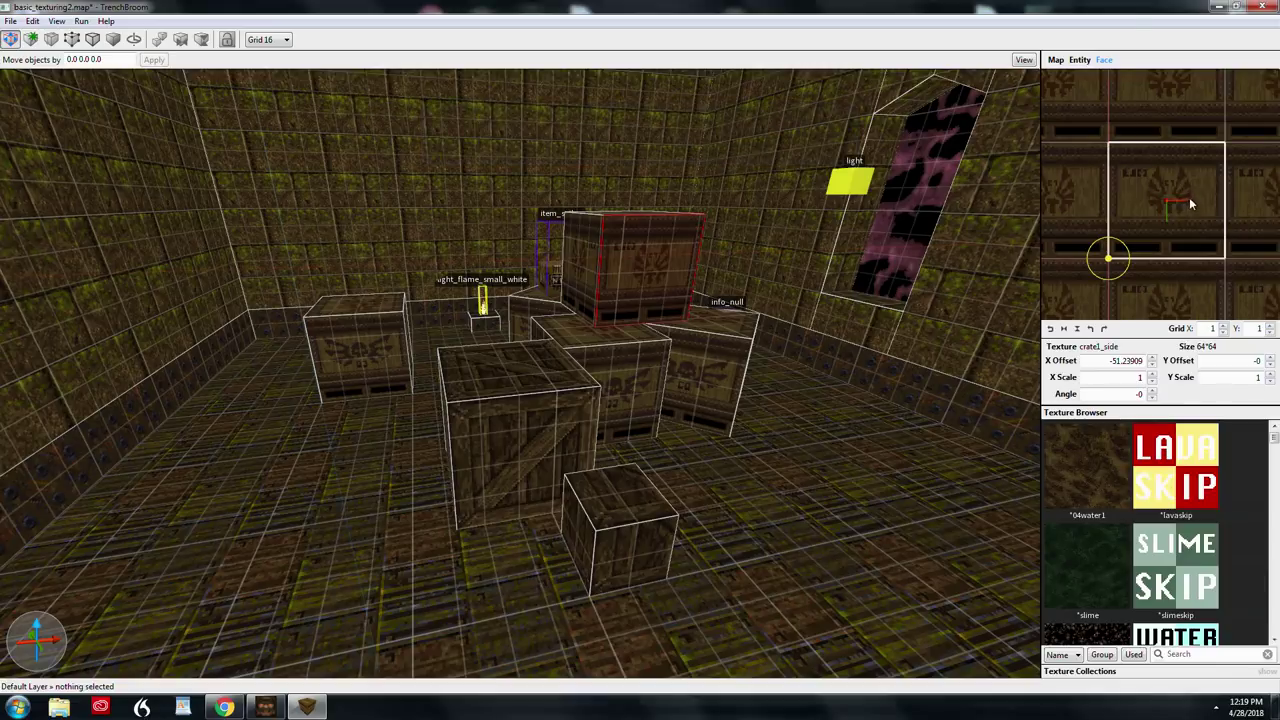
pyautogui.moveTo(1192, 210); pyautogui.dragTo(1164, 212)
pyautogui.hotkey('ctrl', 'z')
# Move the UV origin from the face's lower-left corner to its centre and try rotating the texture around it
pyautogui.moveTo(1109, 262); pyautogui.dragTo(1146, 189)
pyautogui.moveTo(1161, 136)
pyautogui.mouseDown()
pyautogui.moveTo(1172, 134)
pyautogui.moveTo(1132, 133)
pyautogui.moveTo(1154, 132)
pyautogui.moveTo(1143, 129)
pyautogui.mouseUp()
pyautogui.moveTo(1261, 257); pyautogui.dragTo(1276, 210)
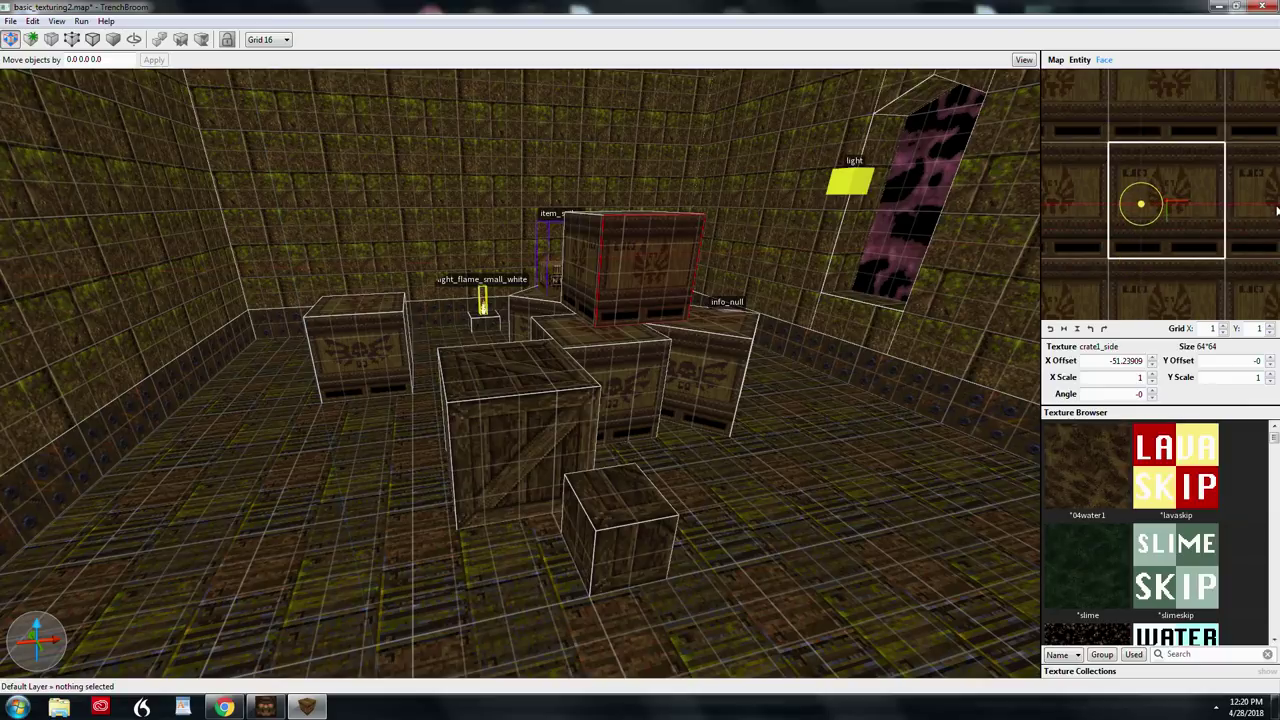
pyautogui.moveTo(1142, 208); pyautogui.dragTo(1175, 205)
pyautogui.moveTo(1187, 204)
pyautogui.mouseDown()
pyautogui.moveTo(1190, 214)
pyautogui.moveTo(1190, 176)
pyautogui.moveTo(1191, 206)
pyautogui.mouseUp()
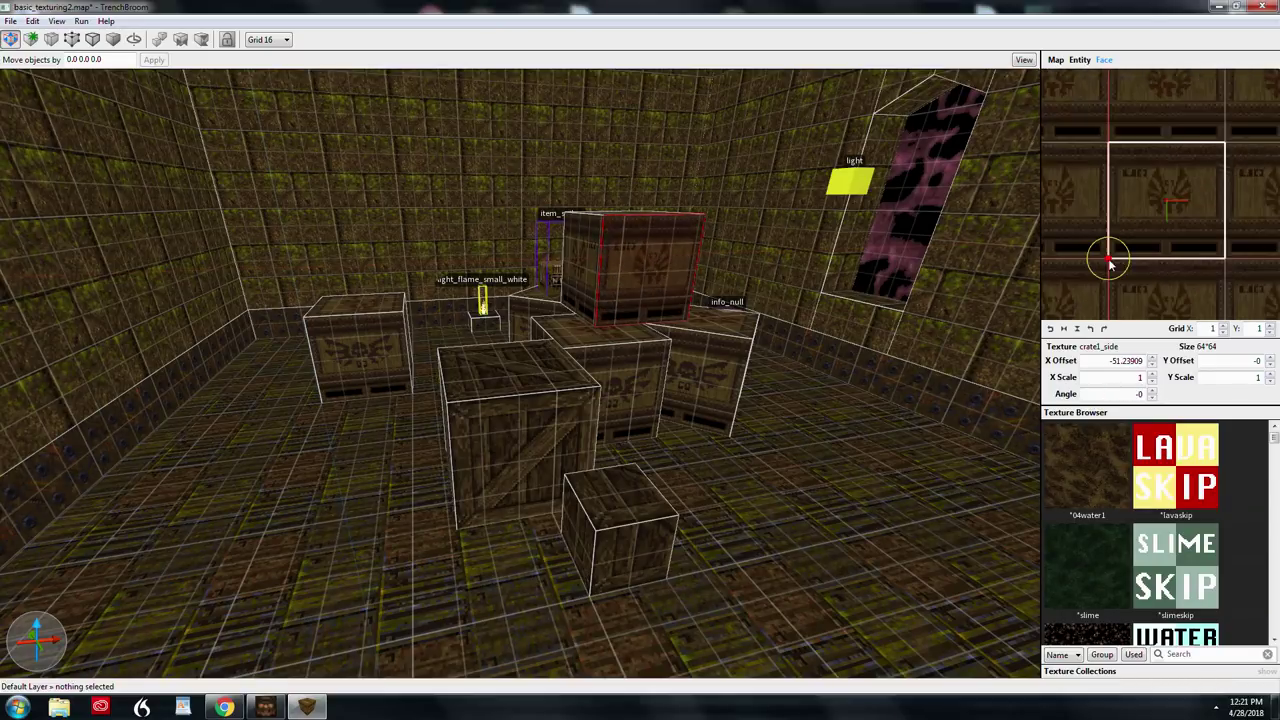
# Try scaling the crate texture with the UV origin placed on the face's left edge and at its centre
pyautogui.moveTo(1111, 261); pyautogui.dragTo(1110, 208)
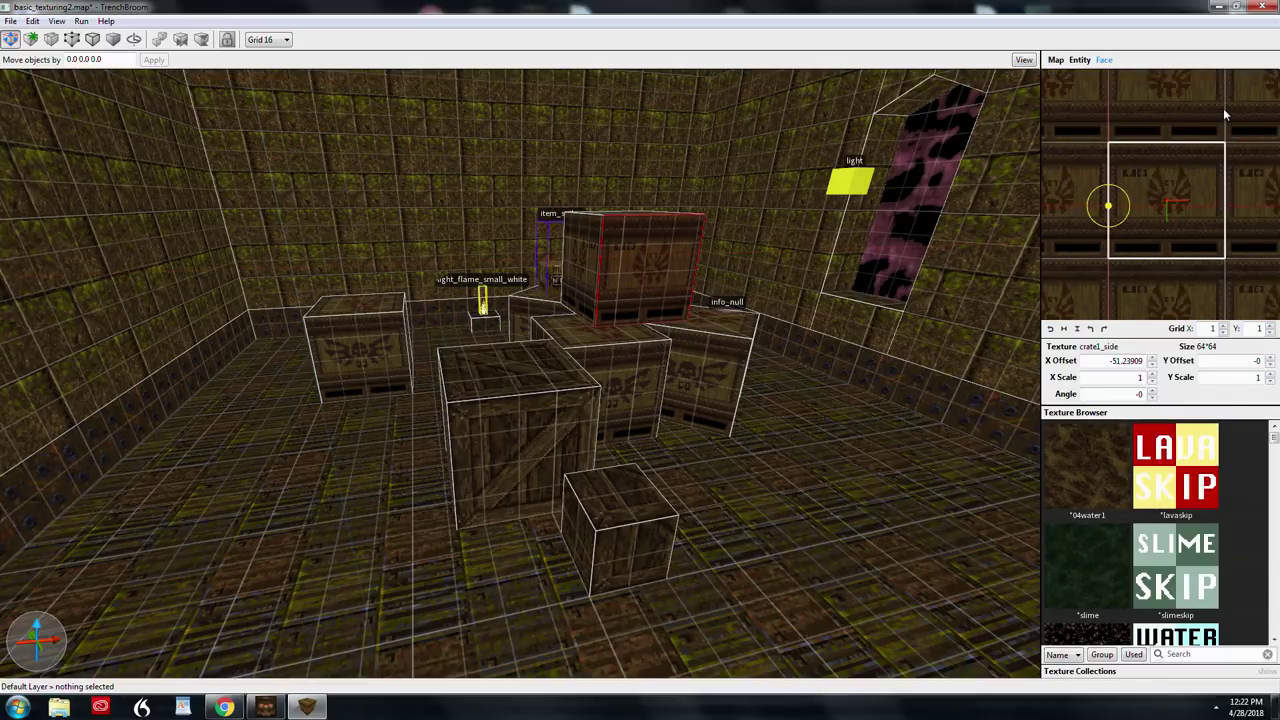
pyautogui.moveTo(1223, 108)
pyautogui.mouseDown()
pyautogui.moveTo(1185, 107)
pyautogui.moveTo(1220, 116)
pyautogui.mouseUp()
pyautogui.moveTo(1108, 209); pyautogui.dragTo(1166, 207)
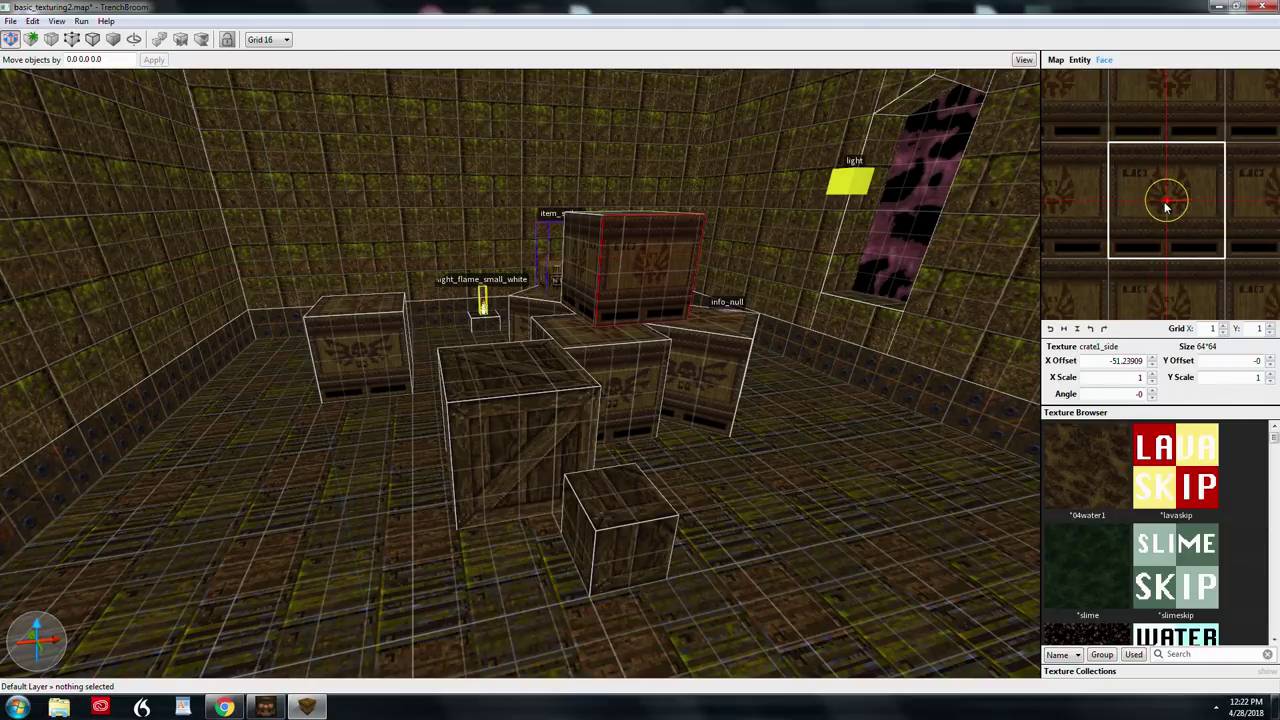
pyautogui.scroll(-1, 1240, 262)
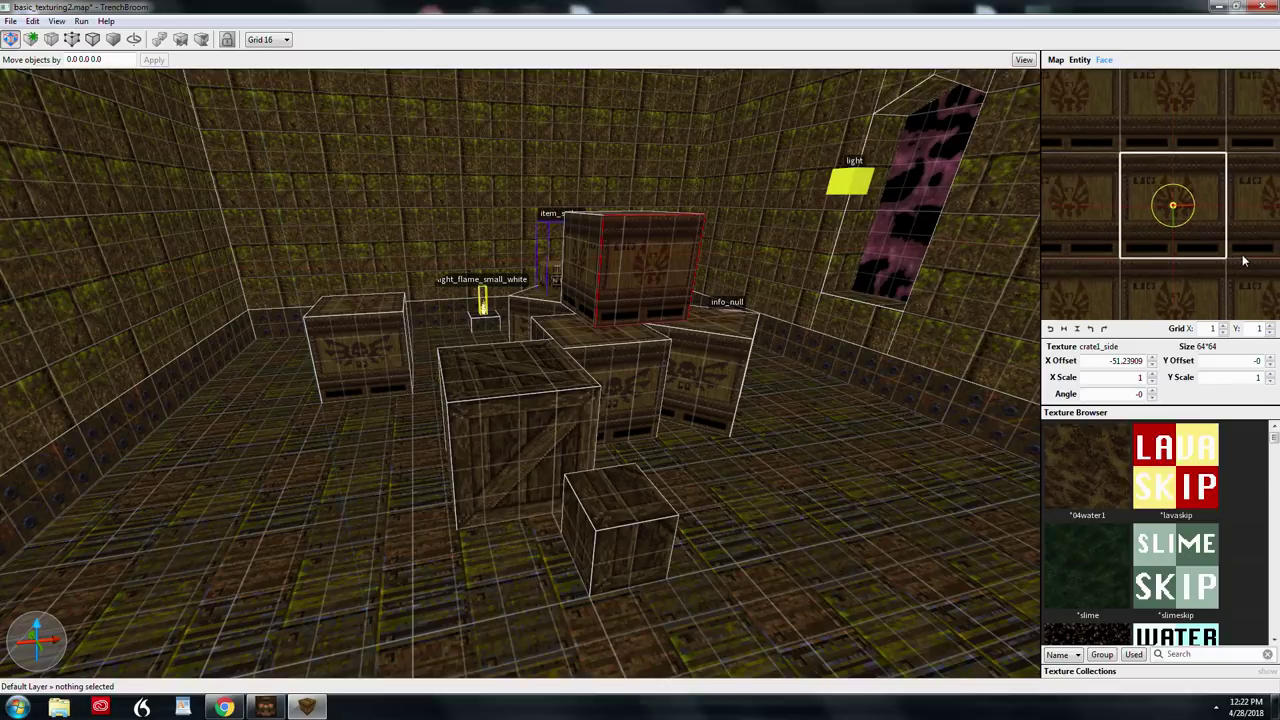
pyautogui.scroll(-2, 1250, 240)
pyautogui.moveTo(1263, 231); pyautogui.dragTo(1249, 225, button='right')
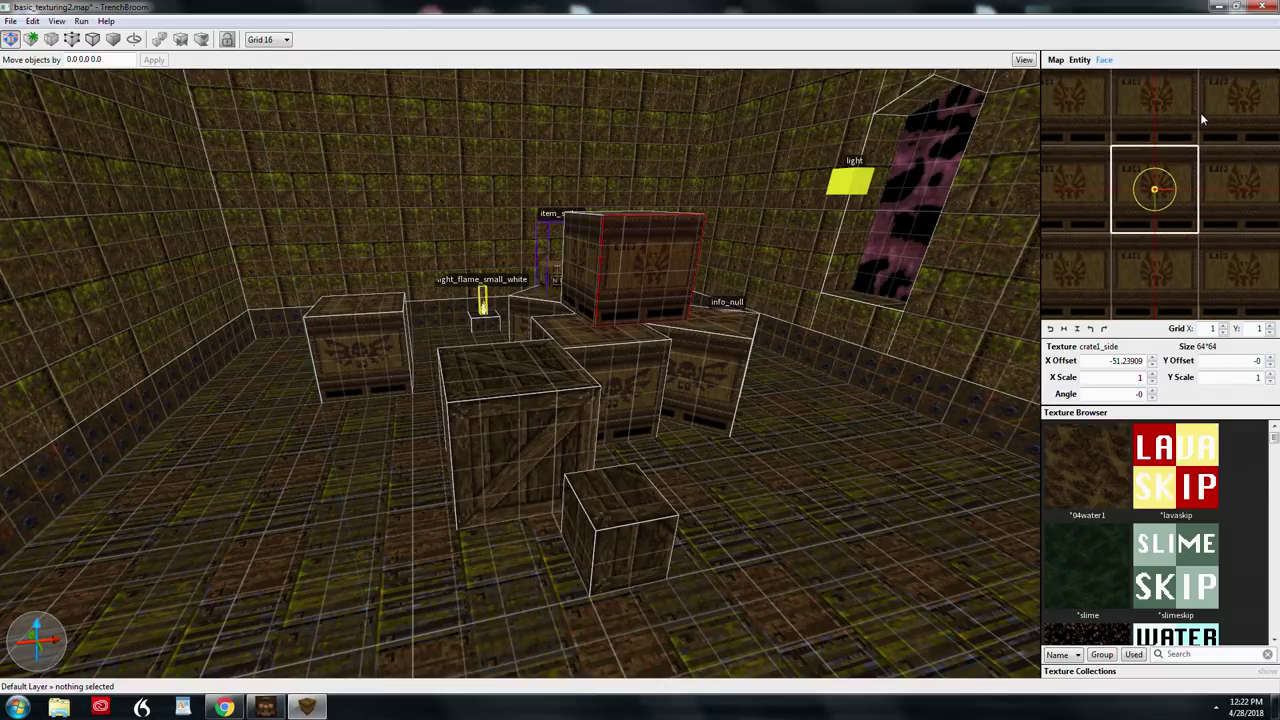
pyautogui.moveTo(1199, 112)
pyautogui.mouseDown()
pyautogui.moveTo(1180, 113)
pyautogui.moveTo(1218, 122)
pyautogui.moveTo(1191, 112)
pyautogui.moveTo(1199, 119)
pyautogui.mouseUp()
pyautogui.moveTo(1155, 189); pyautogui.dragTo(1128, 234)
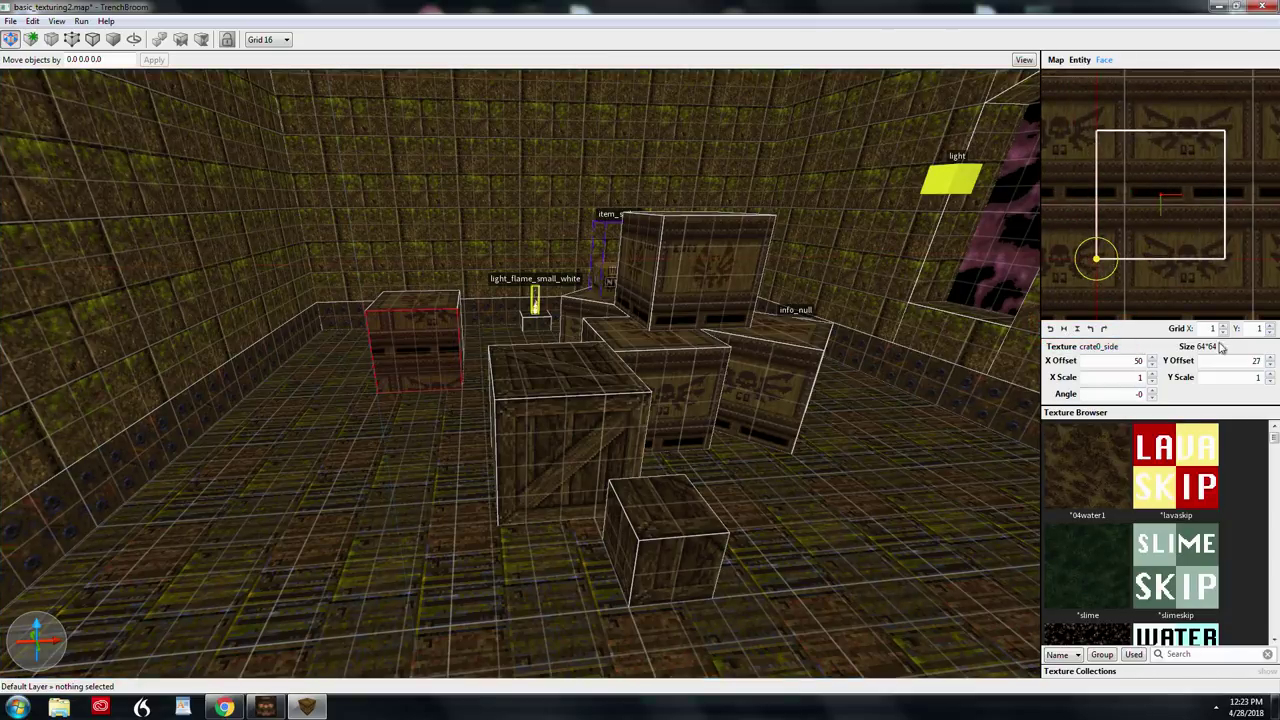
# Reset the texture alignment on the front face of the separate skull crate and flip the texture on the X axis
pyautogui.click(1051, 329)
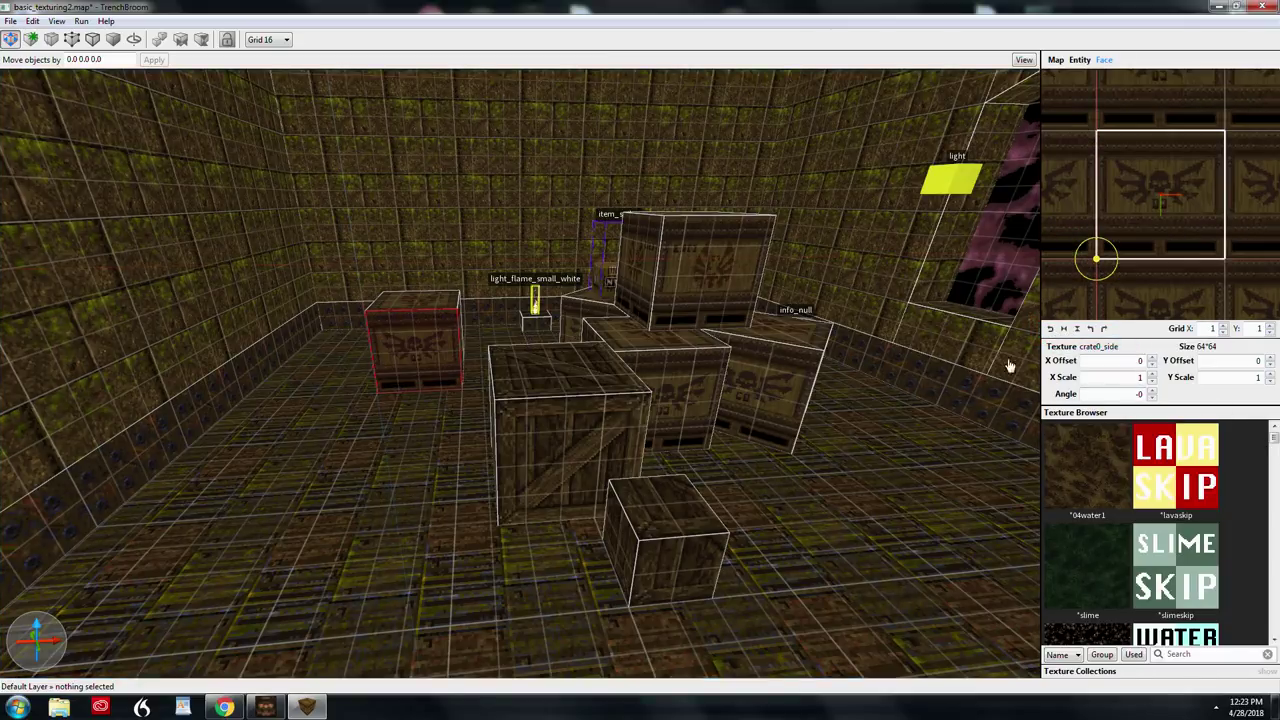
pyautogui.click(1064, 330)
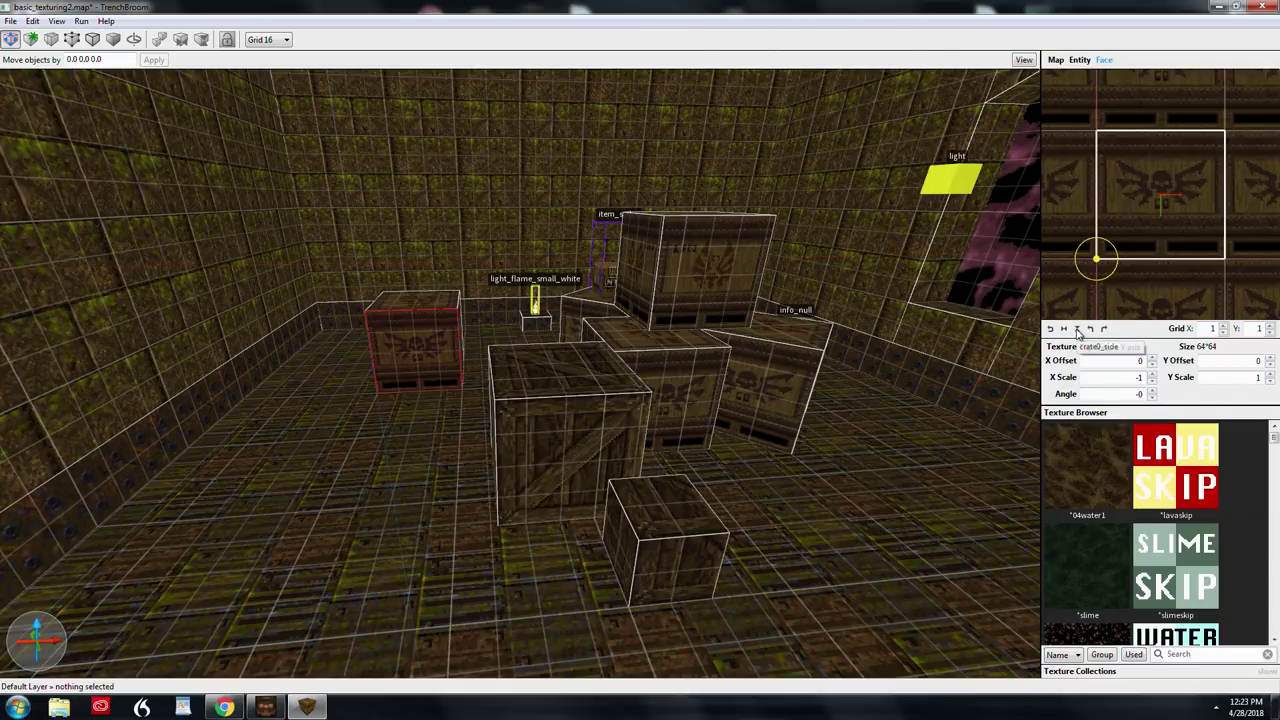
# Flip the crate texture on the Y axis and back, and rotate it 90° counter-clockwise and back
pyautogui.click(1077, 330)
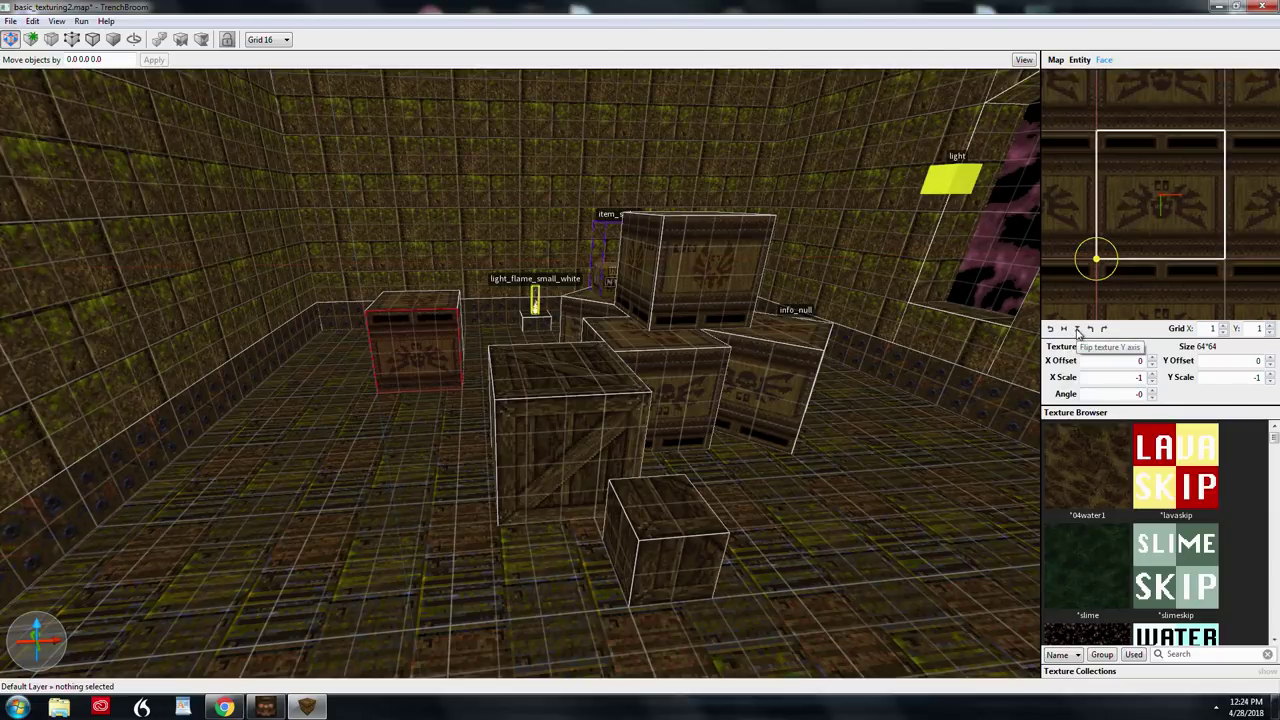
pyautogui.click(1077, 330)
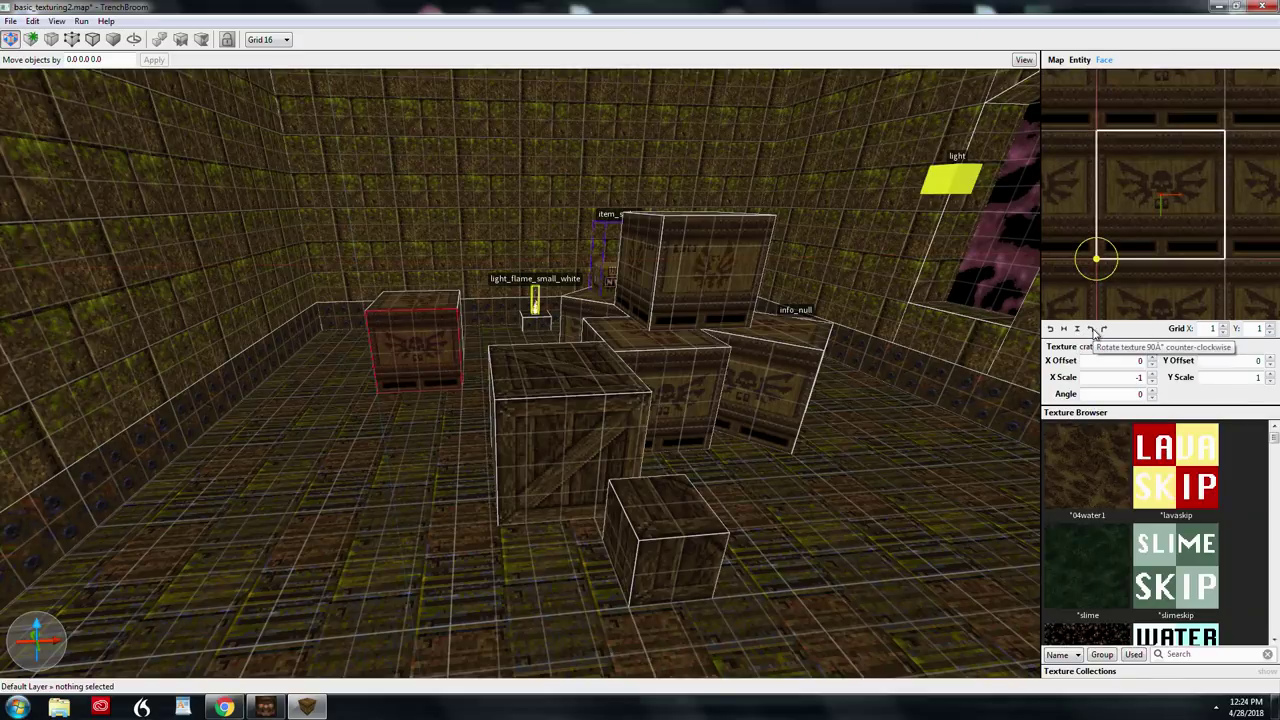
pyautogui.click(1093, 330)
pyautogui.click(1104, 330)
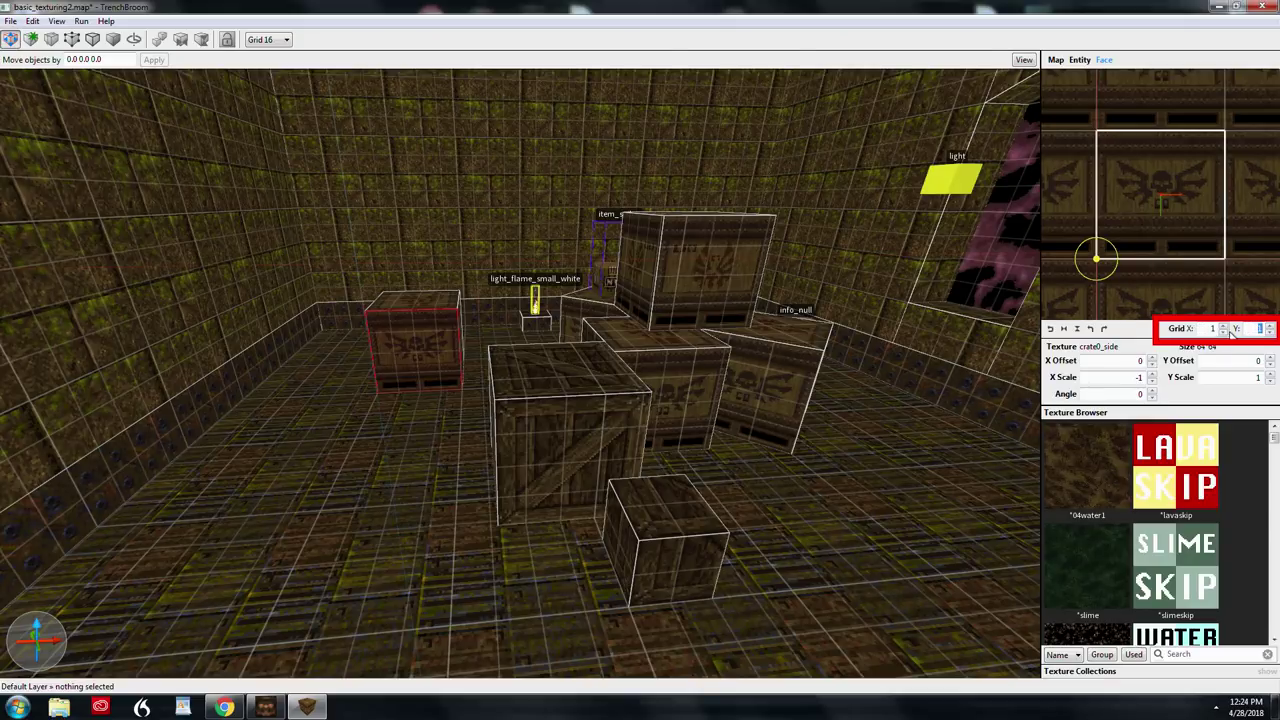
# Set the UV editor grid to 4 in X and 4 in Y and try adjusting the texture with it
pyautogui.click(1222, 326)
pyautogui.click(1222, 326)
pyautogui.click(1222, 326)
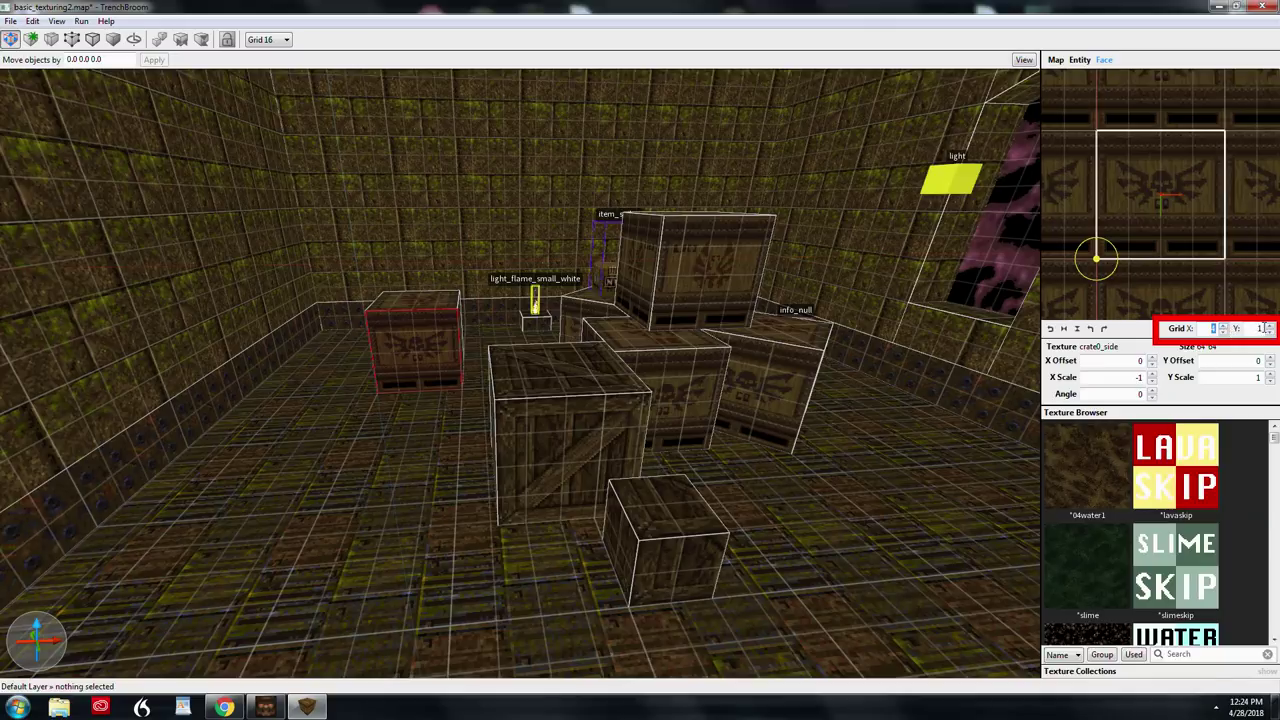
pyautogui.click(1269, 326)
pyautogui.click(1269, 326)
pyautogui.click(1269, 326)
pyautogui.moveTo(1197, 99)
pyautogui.mouseDown()
pyautogui.moveTo(1200, 128)
pyautogui.moveTo(1204, 103)
pyautogui.mouseUp()
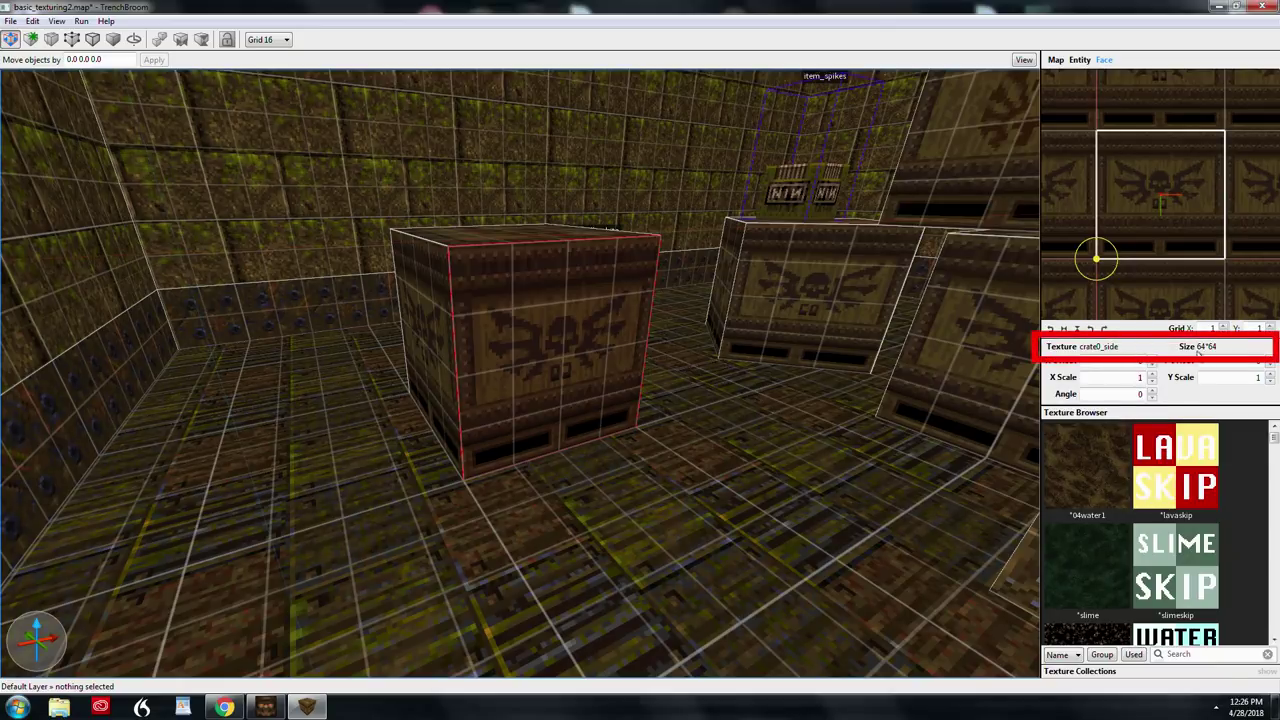
# Set the X offset of the skull crate's front face texture to 16 and step it back to 0
pyautogui.moveTo(1144, 178)
pyautogui.mouseDown()
pyautogui.moveTo(1121, 173)
pyautogui.moveTo(1177, 177)
pyautogui.moveTo(1158, 206)
pyautogui.mouseUp()
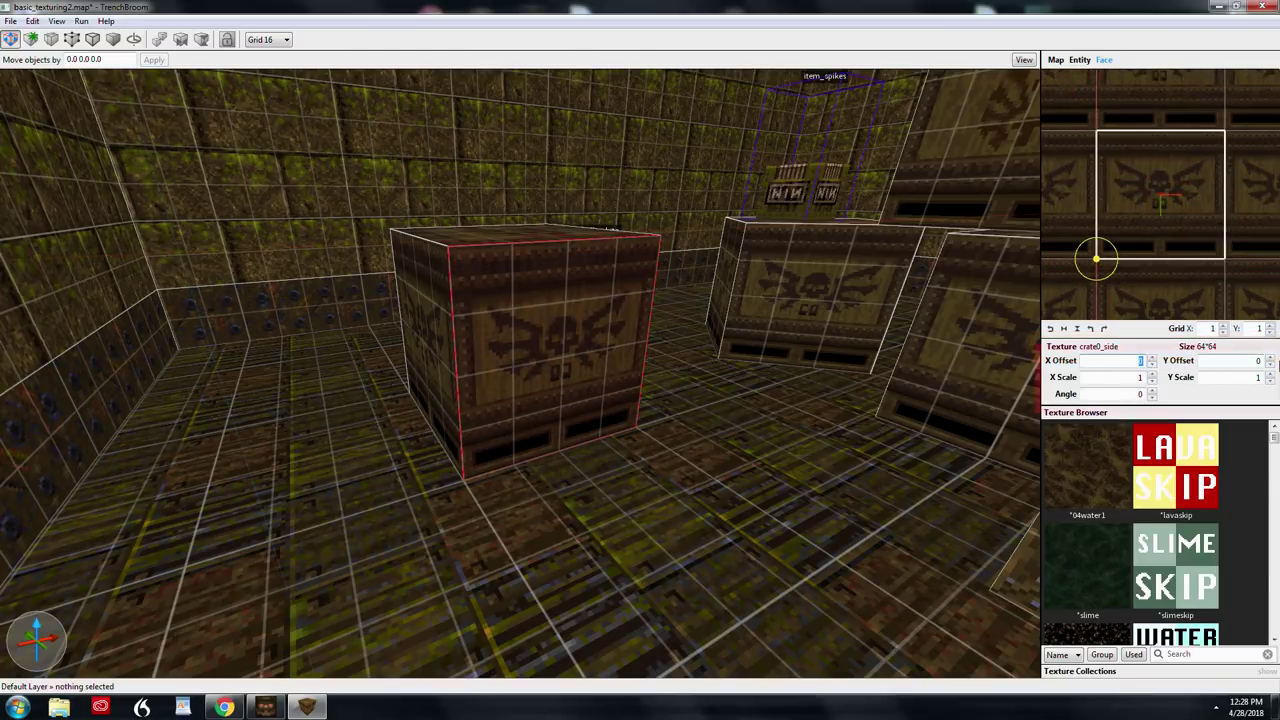
pyautogui.press('Return')
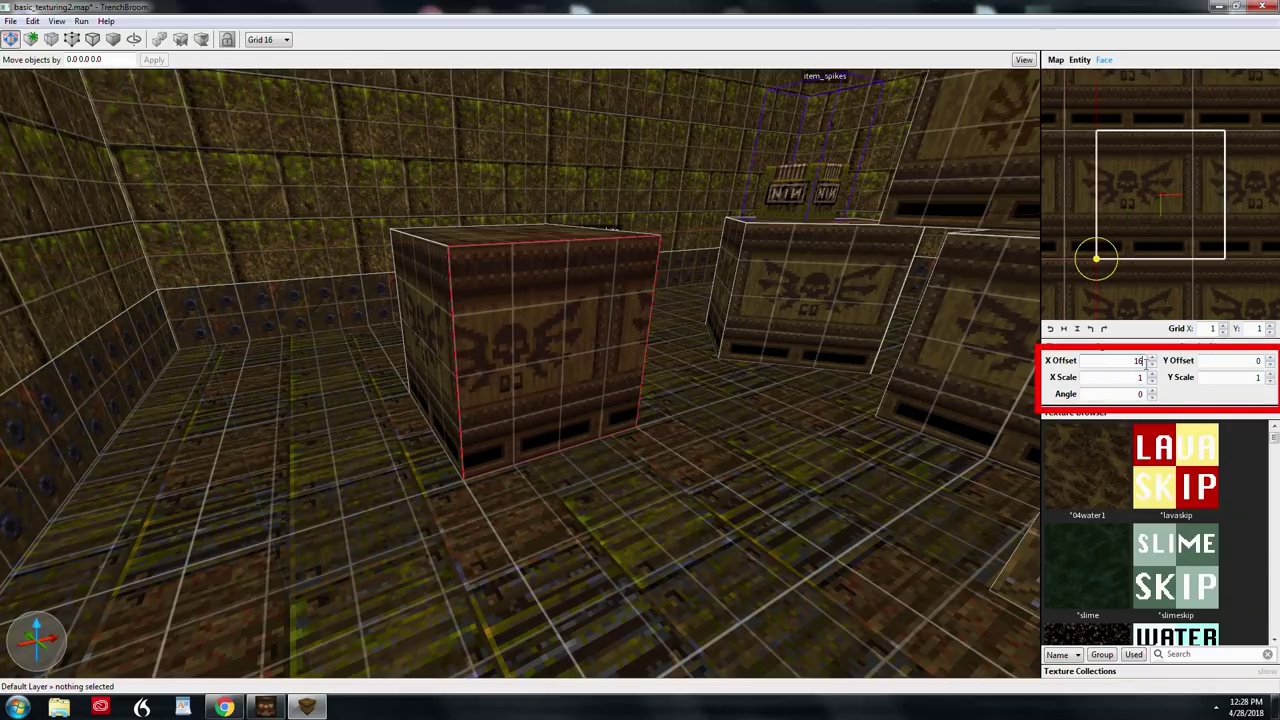
pyautogui.scroll(-1, 1128, 363)
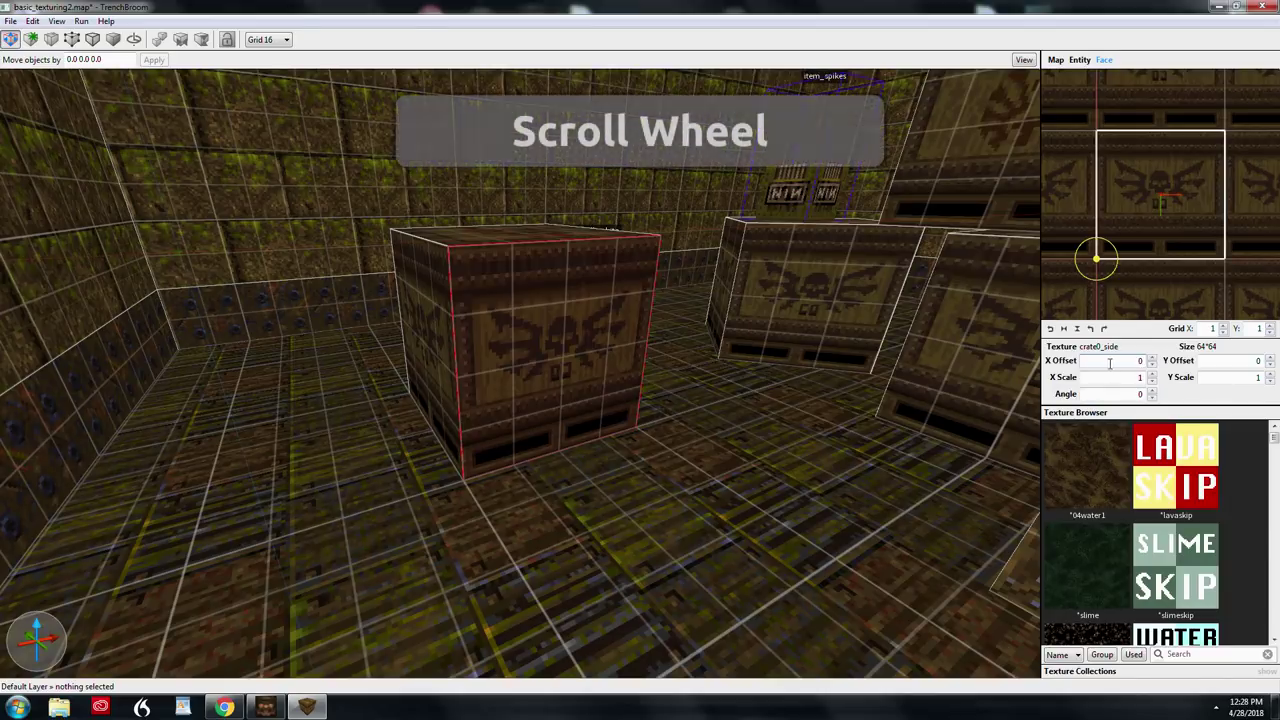
# Increase the front face texture's X offset in grid-sized steps and bring it back to 0
pyautogui.scroll(4, 1110, 362)
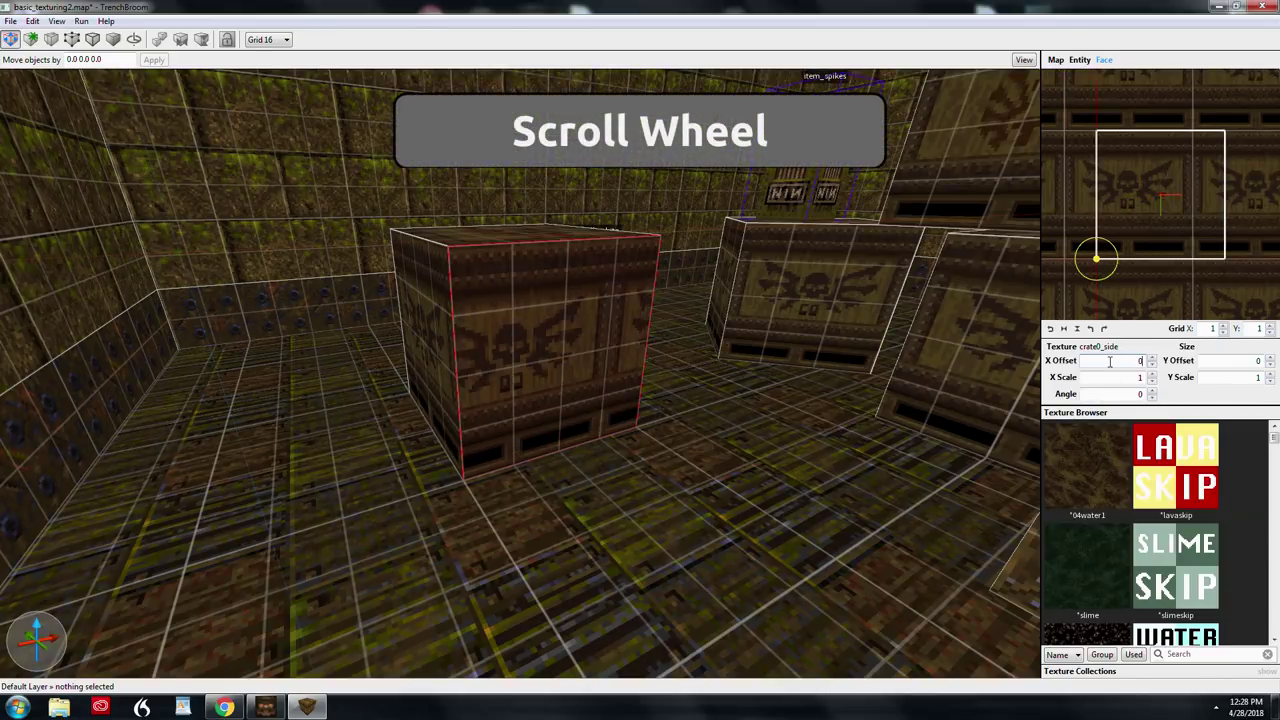
pyautogui.scroll(4, 1110, 362)
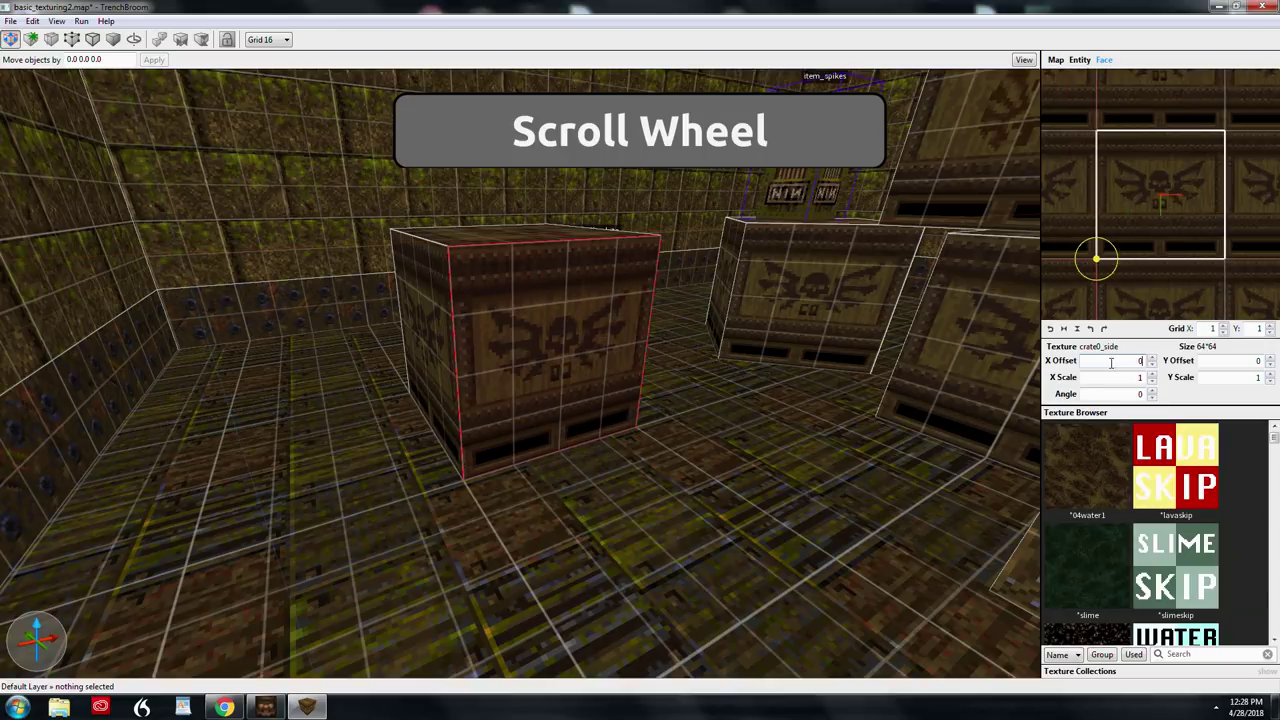
pyautogui.scroll(-6, 1110, 362)
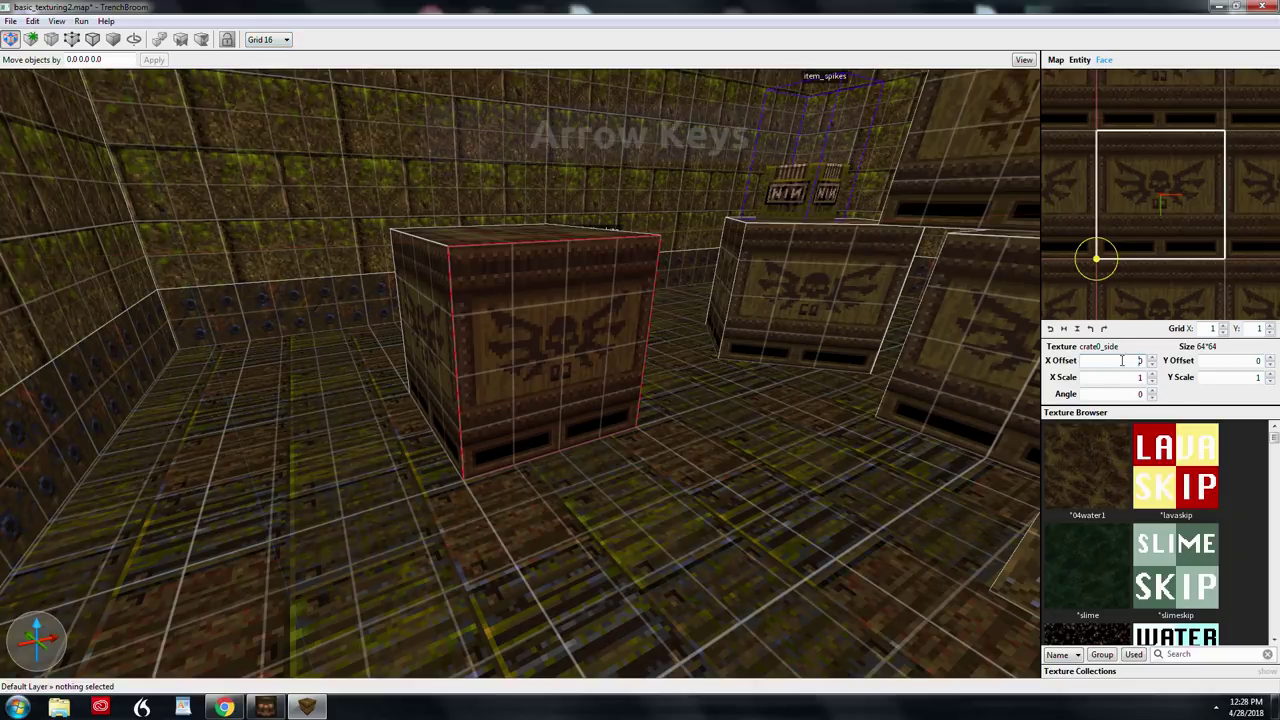
# Step the front face texture's X offset repeatedly up and down, including to -16, and return it to 0
pyautogui.press('Up')
pyautogui.press('Down')
pyautogui.press('Down')
pyautogui.press('Down')
pyautogui.press('Up')
pyautogui.press('Up')
pyautogui.press('Up')
pyautogui.press('Down')
pyautogui.press('Up')
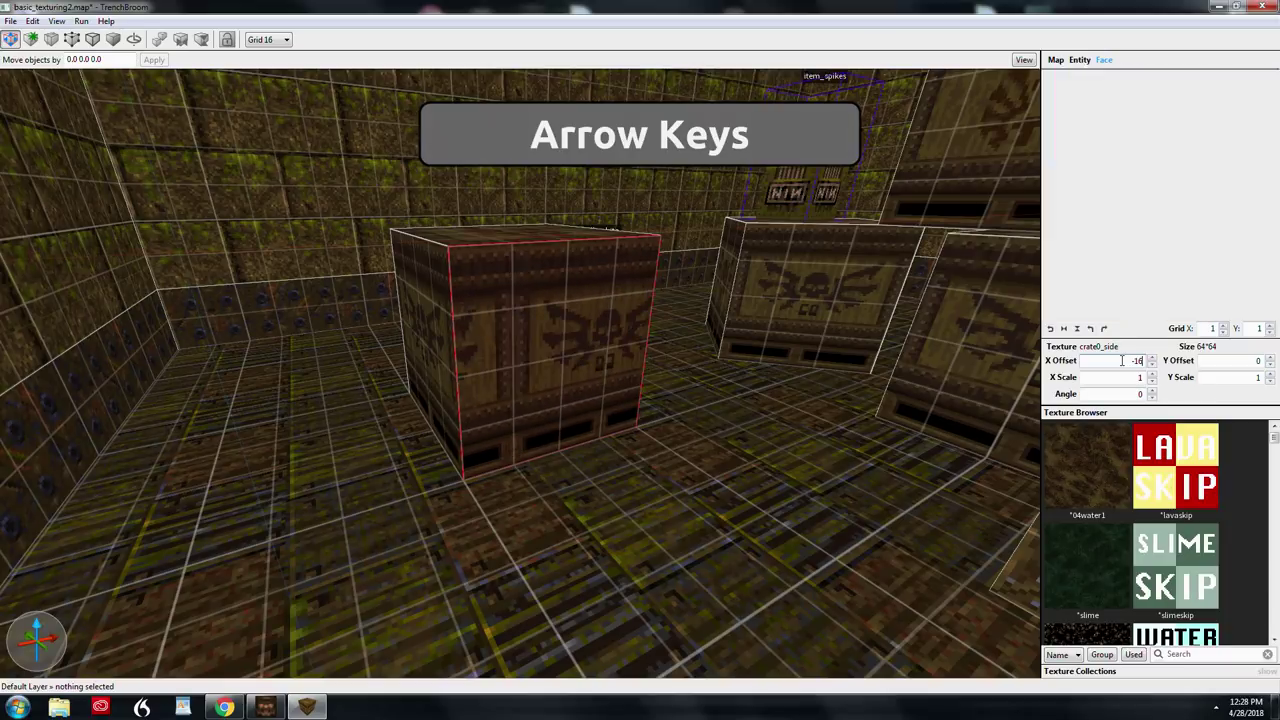
pyautogui.press('Down')
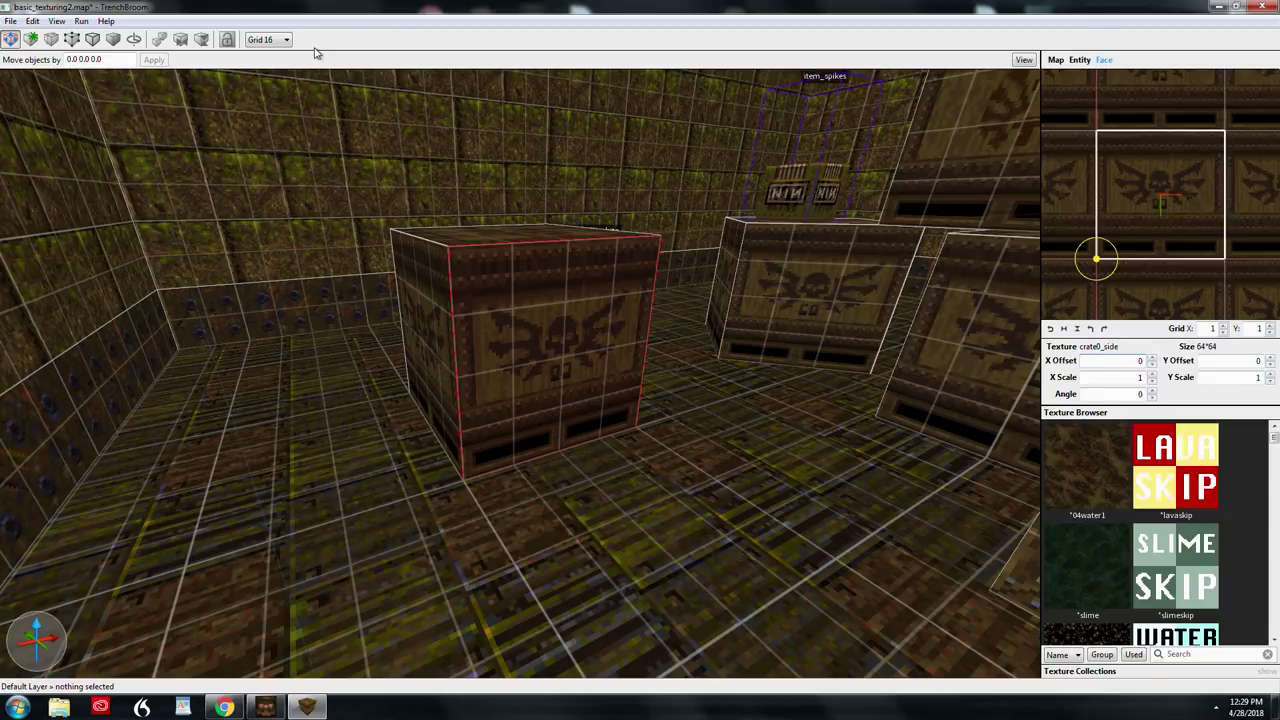
# Set the map grid size to 4, step the crate front face's X offset up in grid increments and return it to 0
pyautogui.click(284, 39)
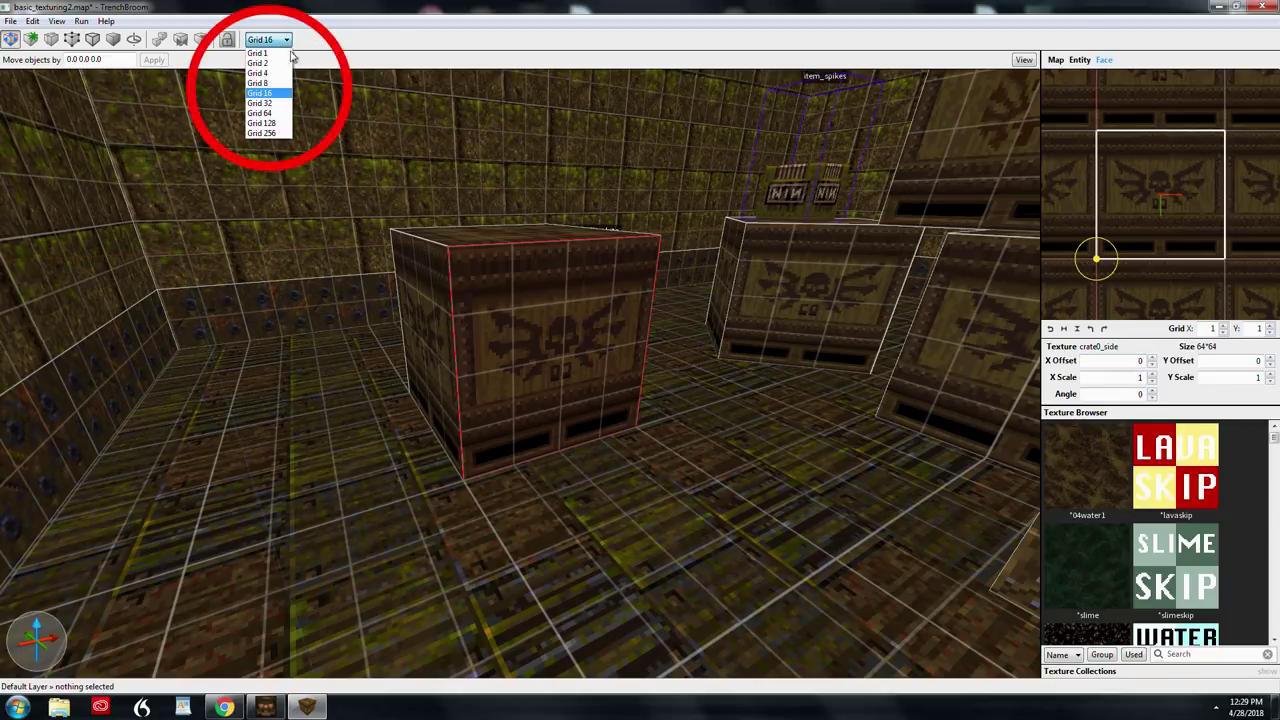
pyautogui.click(260, 76)
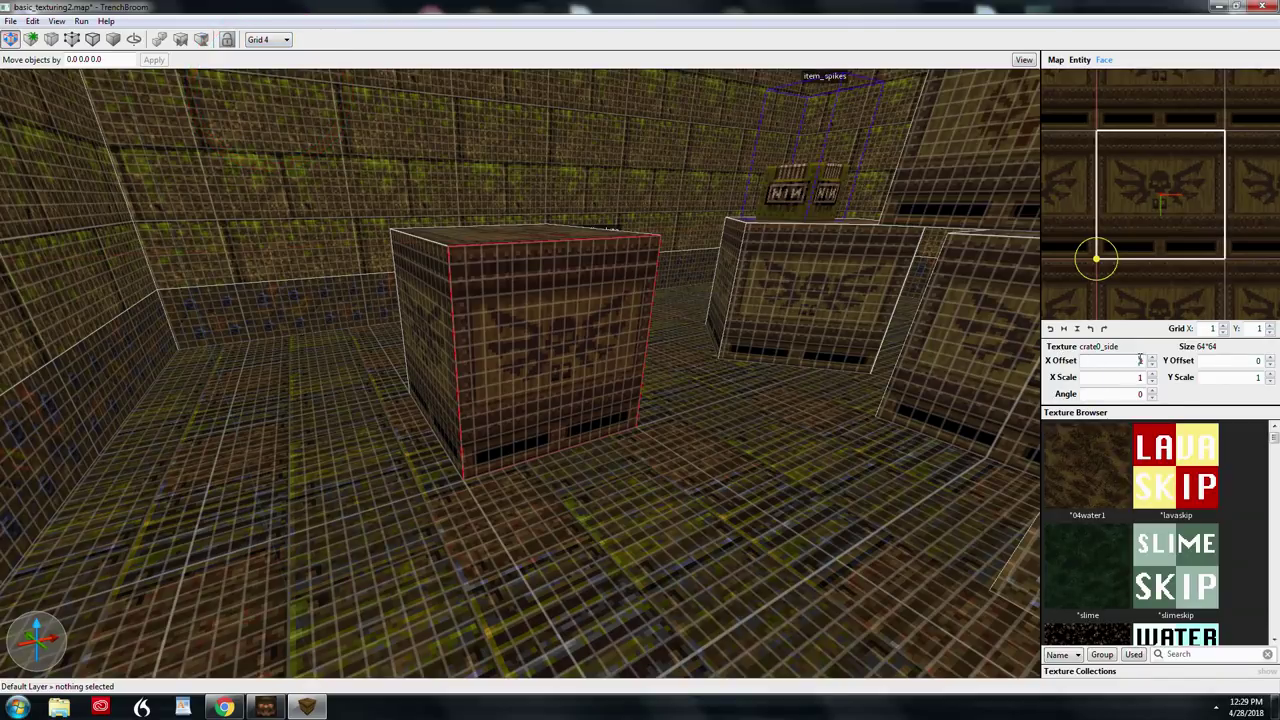
pyautogui.press('Up')
pyautogui.press('Up')
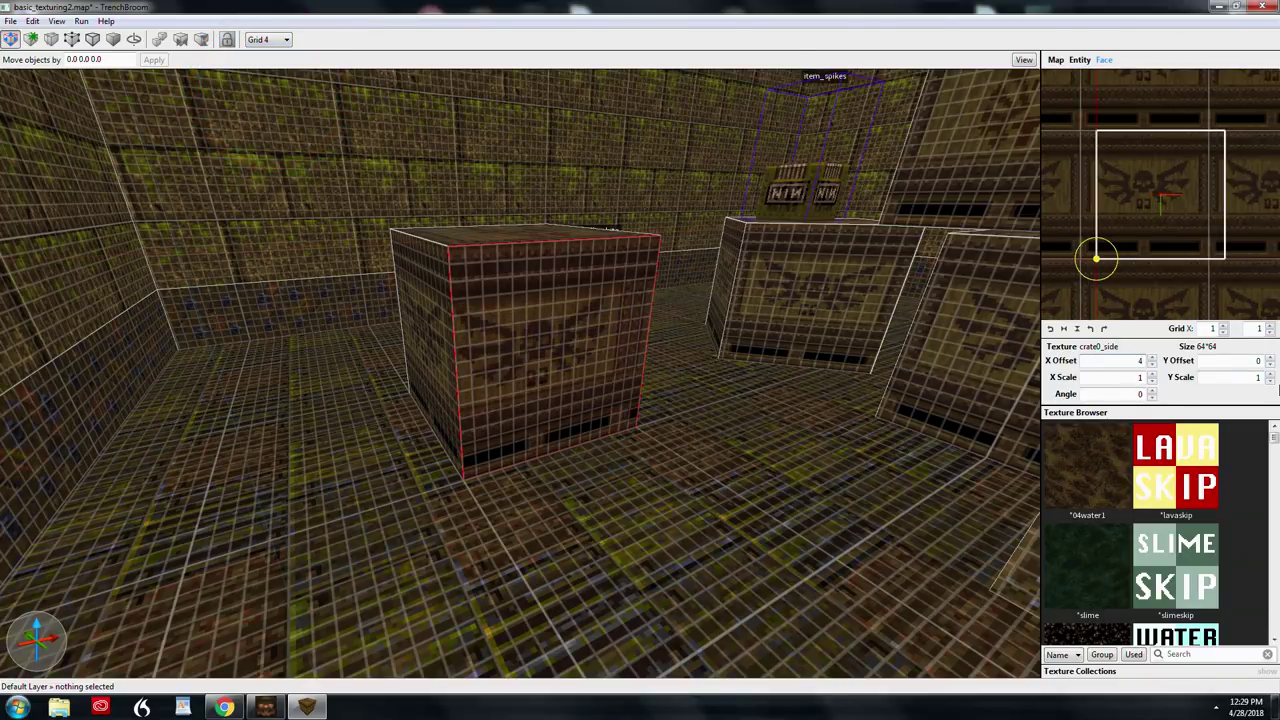
pyautogui.press('Up')
pyautogui.press('Down')
pyautogui.press('Down')
pyautogui.press('Down')
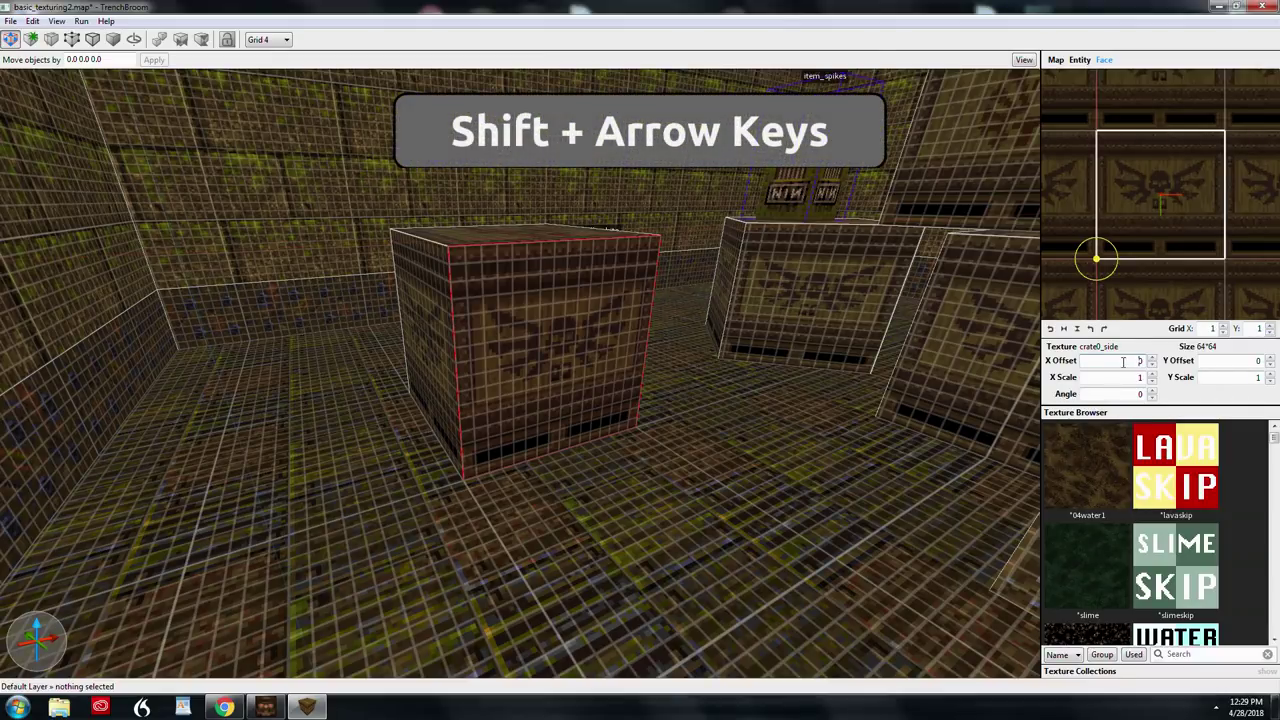
# Change the front face texture's X offset in double-grid increments, up to 8 and down to -16, and return it to 0
pyautogui.hotkey('shift', 'Up')
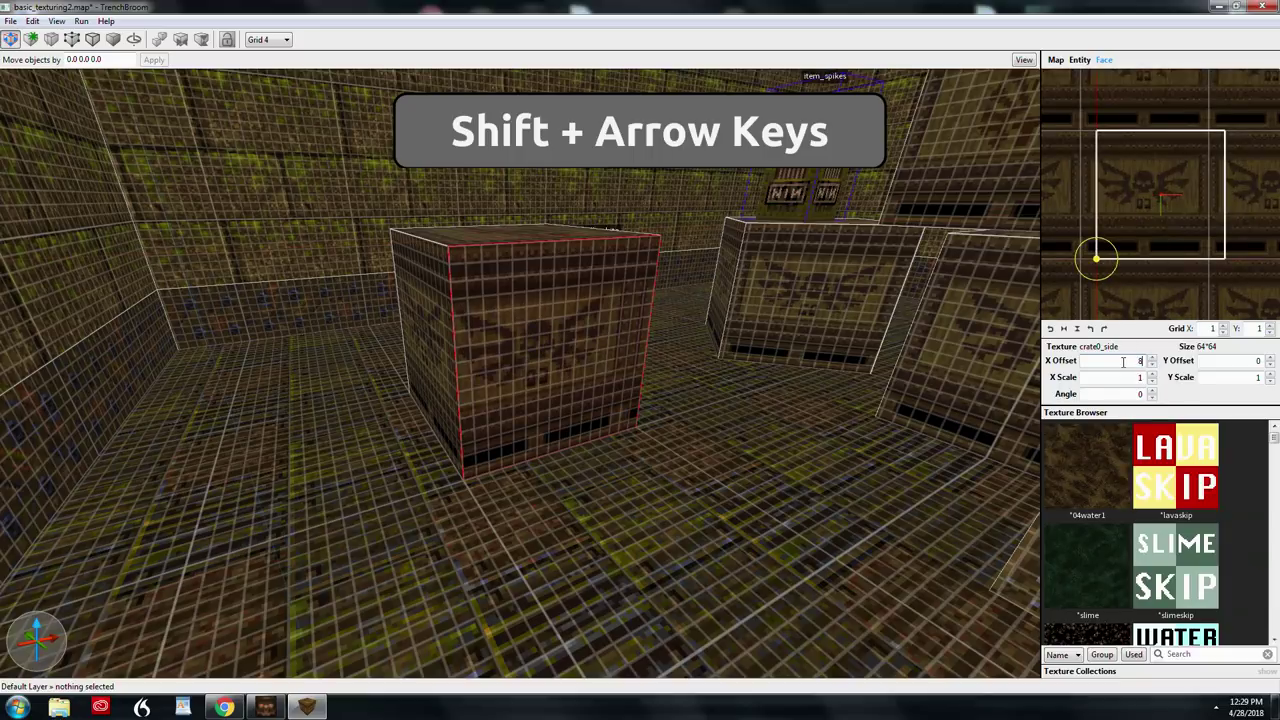
pyautogui.hotkey('shift', 'Left')
pyautogui.hotkey('shift', 'Left')
pyautogui.hotkey('shift', 'Left')
pyautogui.hotkey('shift', 'Left')
pyautogui.hotkey('shift', 'Left')
pyautogui.hotkey('shift', 'Left')
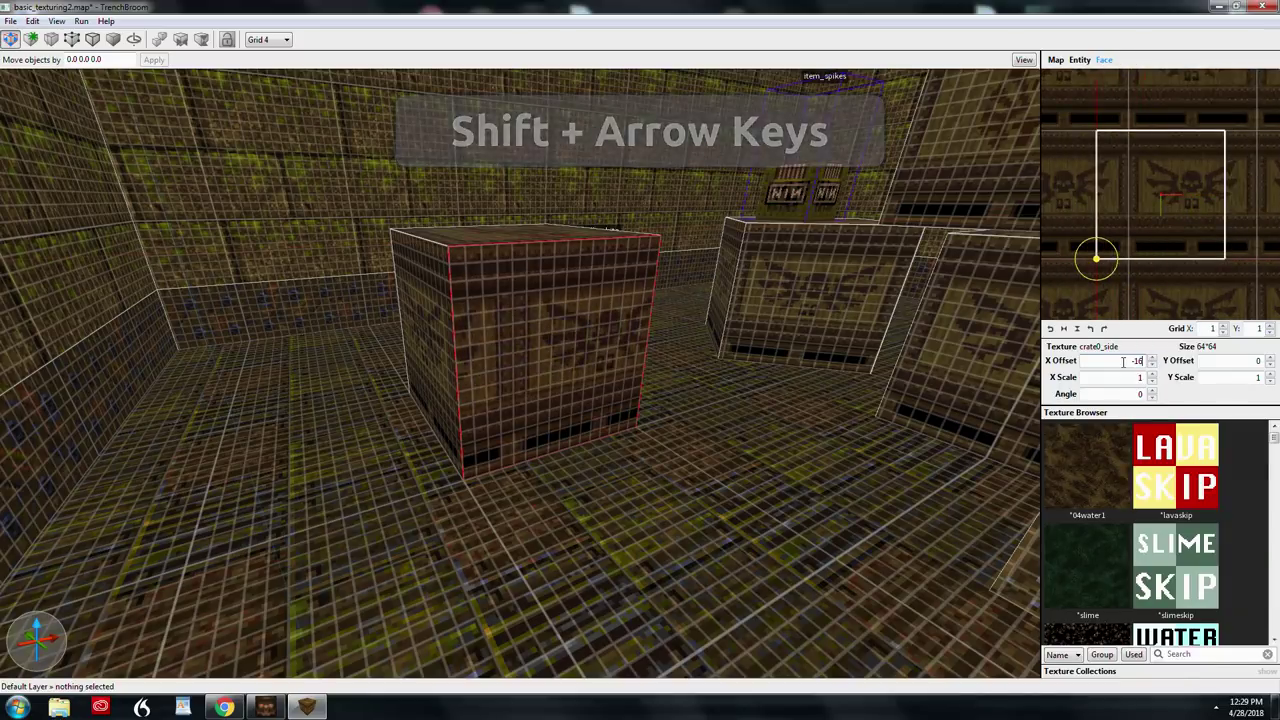
pyautogui.hotkey('shift', 'Right')
pyautogui.hotkey('shift', 'Right')
pyautogui.hotkey('shift', 'Right')
pyautogui.hotkey('shift', 'Right')
pyautogui.hotkey('shift', 'Right')
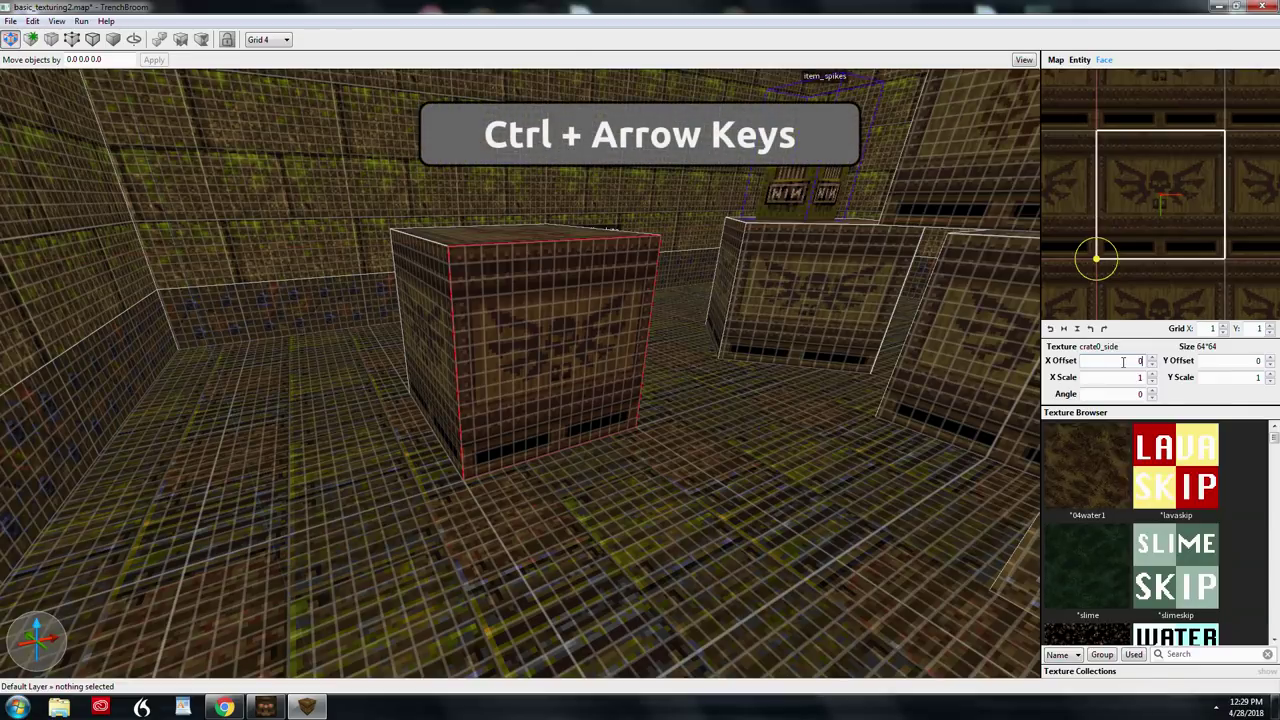
# Step the front face texture's X offset in fine single-unit increments and bring it back to 0
pyautogui.hotkey('ctrl', 'Right')
pyautogui.hotkey('ctrl', 'Right')
pyautogui.hotkey('ctrl', 'Right')
pyautogui.hotkey('ctrl', 'Right')
pyautogui.hotkey('ctrl', 'Right')
pyautogui.hotkey('ctrl', 'Left')
pyautogui.hotkey('ctrl', 'Left')
pyautogui.hotkey('ctrl', 'Left')
pyautogui.hotkey('ctrl', 'Left')
pyautogui.hotkey('ctrl', 'Left')
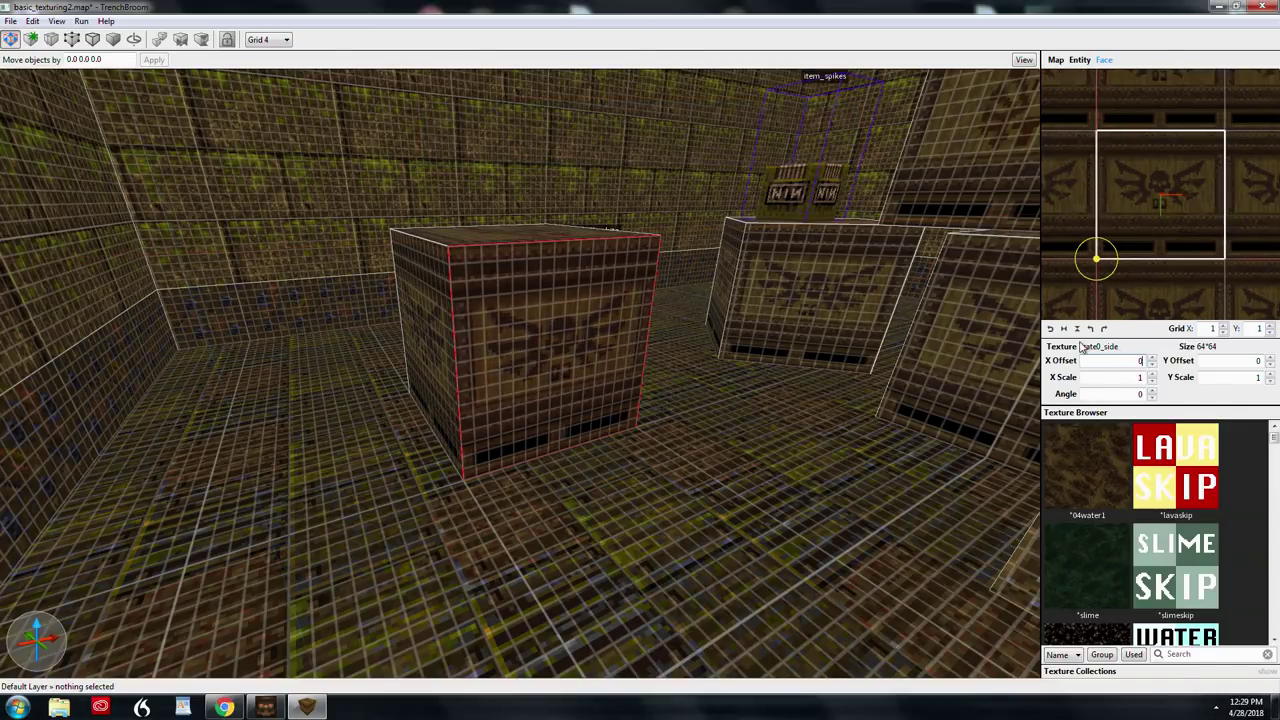
# Adjust the front face's X offset with the scroll wheel in fine and coarse increments and return it to 0
pyautogui.doubleClick(1131, 362)
pyautogui.keyDown('ctrl'); pyautogui.scroll(3, 1133, 362); pyautogui.keyUp('ctrl')
pyautogui.keyDown('ctrl'); pyautogui.scroll(-2, 1133, 362); pyautogui.keyUp('ctrl')
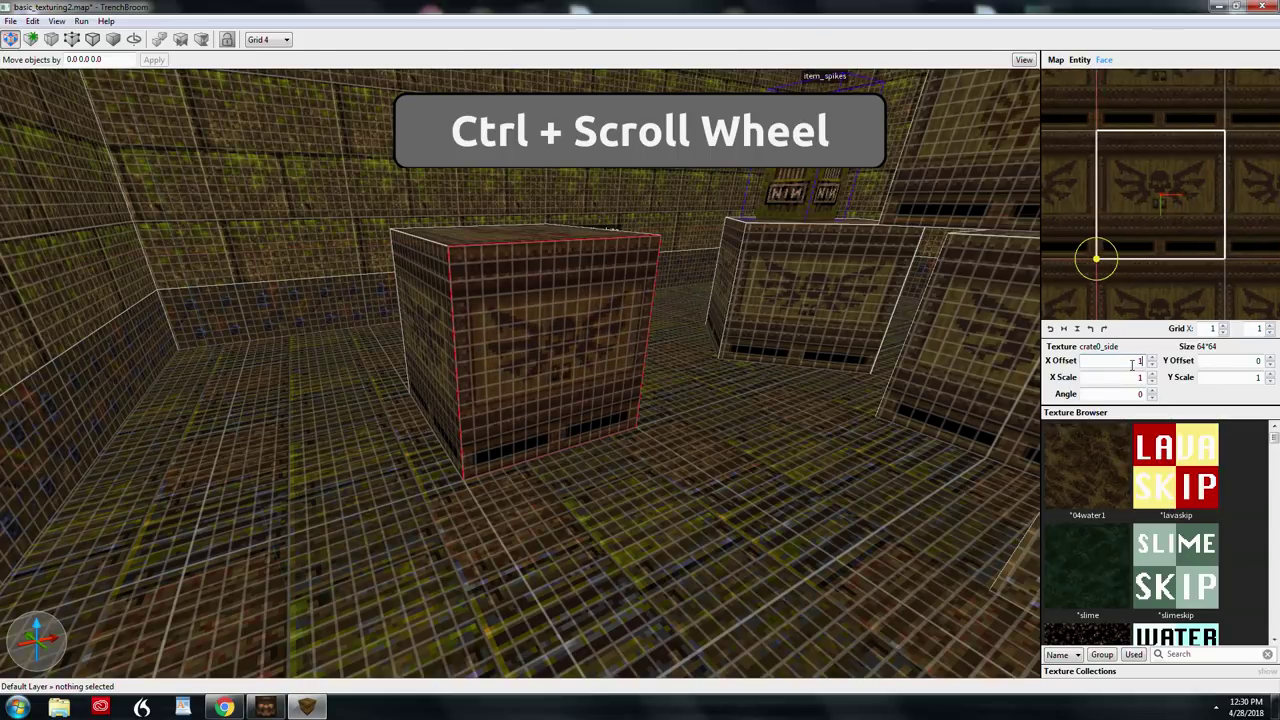
pyautogui.keyDown('shift'); pyautogui.scroll(3, 1130, 362); pyautogui.keyUp('shift')
pyautogui.keyDown('shift'); pyautogui.scroll(-3, 1130, 362); pyautogui.keyUp('shift')
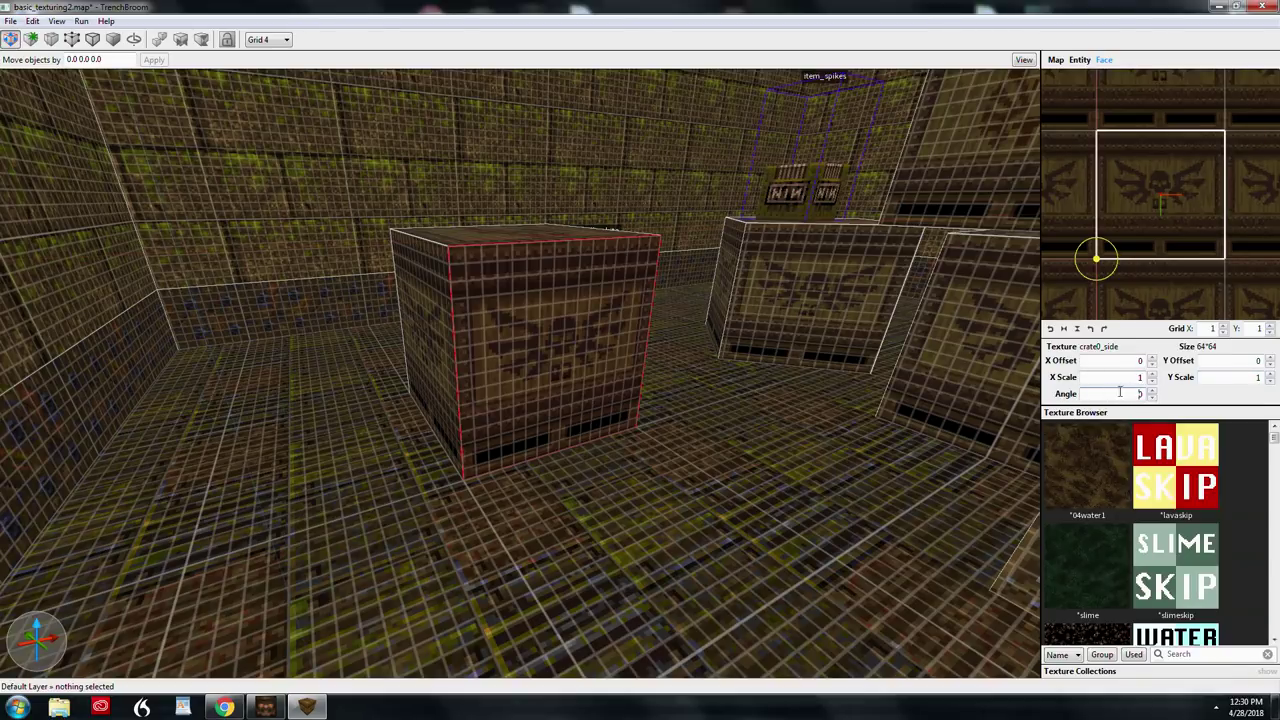
# Try adjusting the front face texture directly in the UV editor and undo the change
pyautogui.moveTo(1104, 245)
pyautogui.mouseDown()
pyautogui.moveTo(1117, 260)
pyautogui.moveTo(1120, 243)
pyautogui.mouseUp()
pyautogui.hotkey('ctrl', 'z')
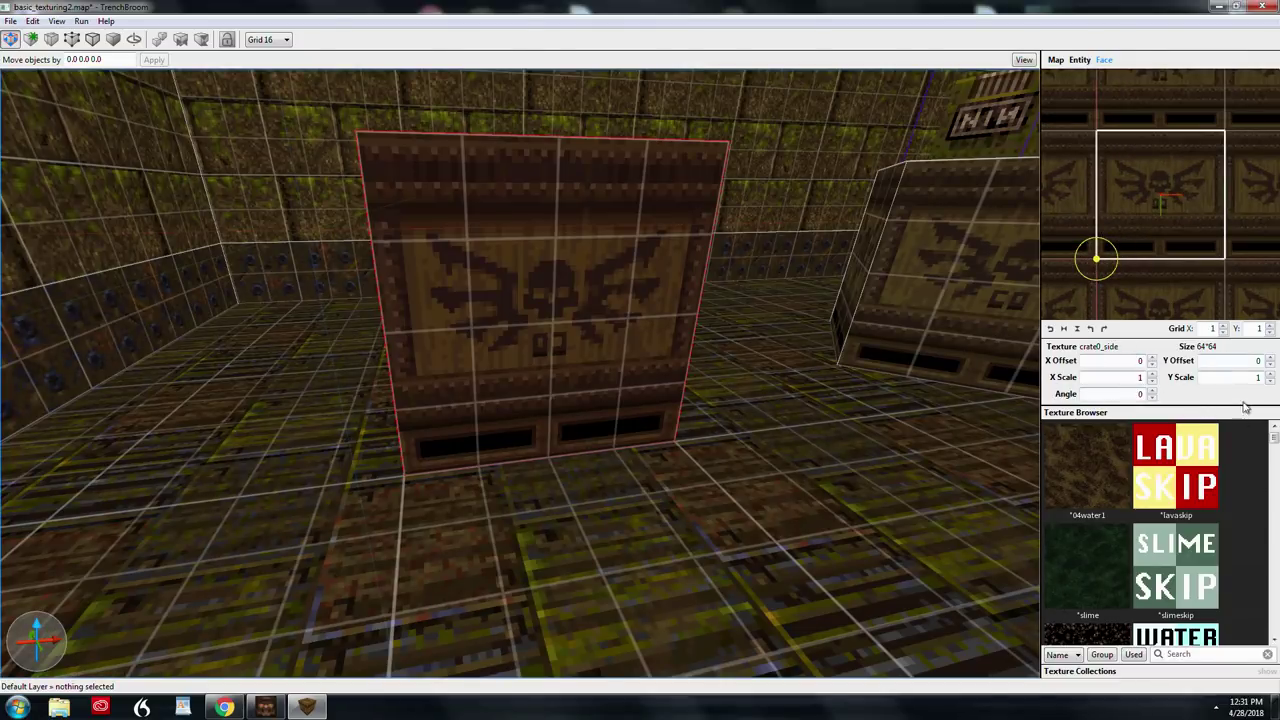
# Nudge the front face texture vertically and horizontally by grid steps in the 3D view and return it to its original position
pyautogui.moveTo(577, 263); pyautogui.dragTo(604, 277, button='right')
pyautogui.press('a')
pyautogui.press('d')
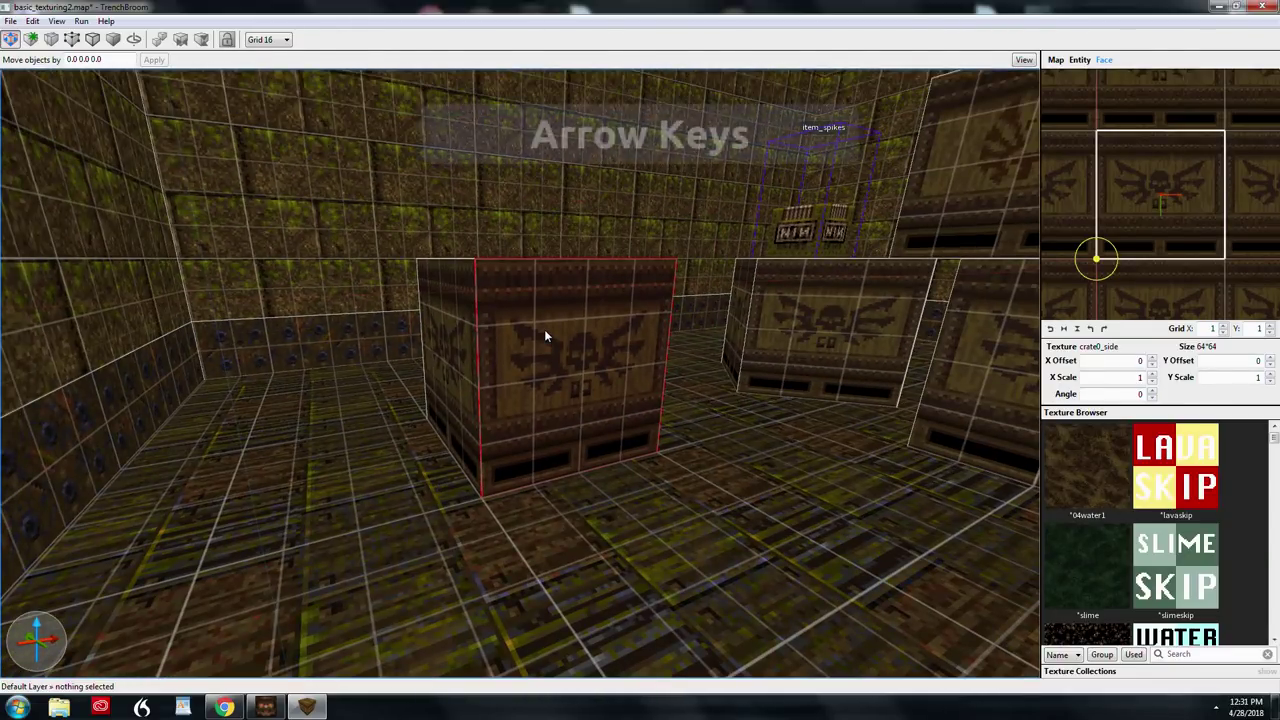
pyautogui.press('Up')
pyautogui.press('Down')
pyautogui.press('Left')
pyautogui.press('Right')
pyautogui.press('Left')
pyautogui.press('Right')
pyautogui.press('Down')
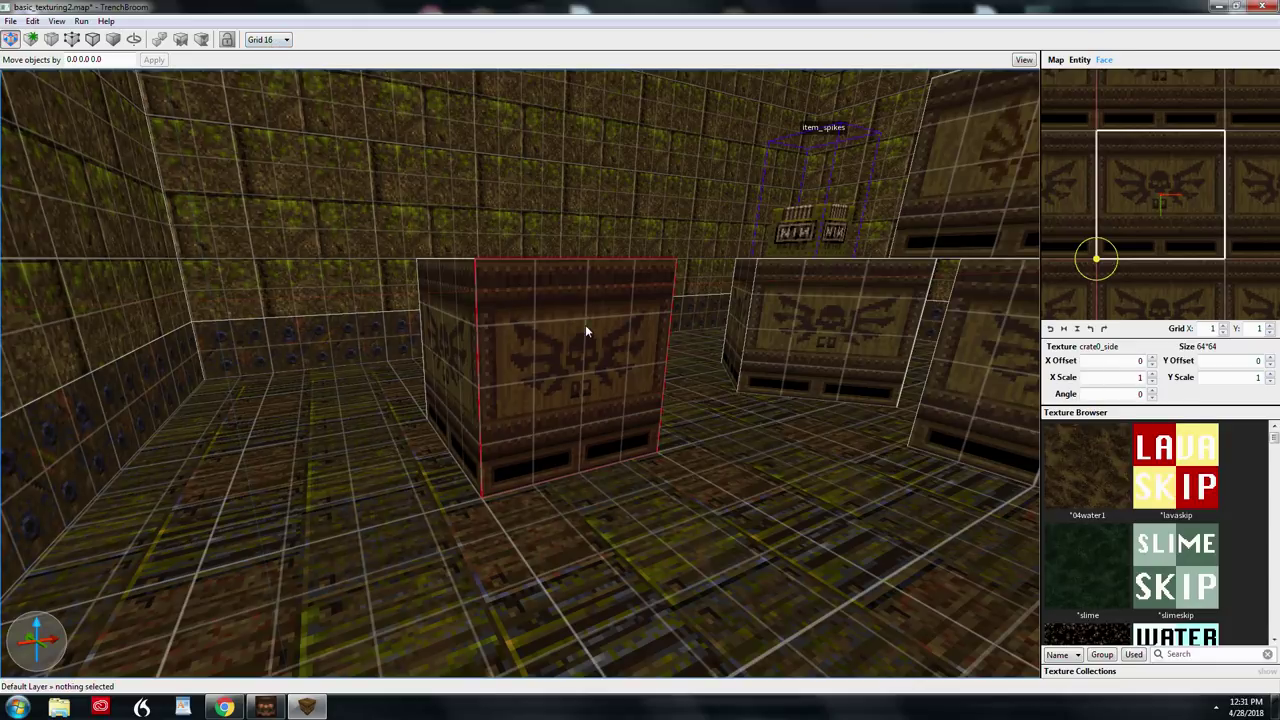
pyautogui.press('Left')
pyautogui.press('Left')
pyautogui.press('Right')
pyautogui.press('Right')
# Move the front face texture left in coarse steps to an X offset of 64, and nudge it right and back in fine steps
pyautogui.hotkey('shift', 'Left')
pyautogui.hotkey('shift', 'Left')
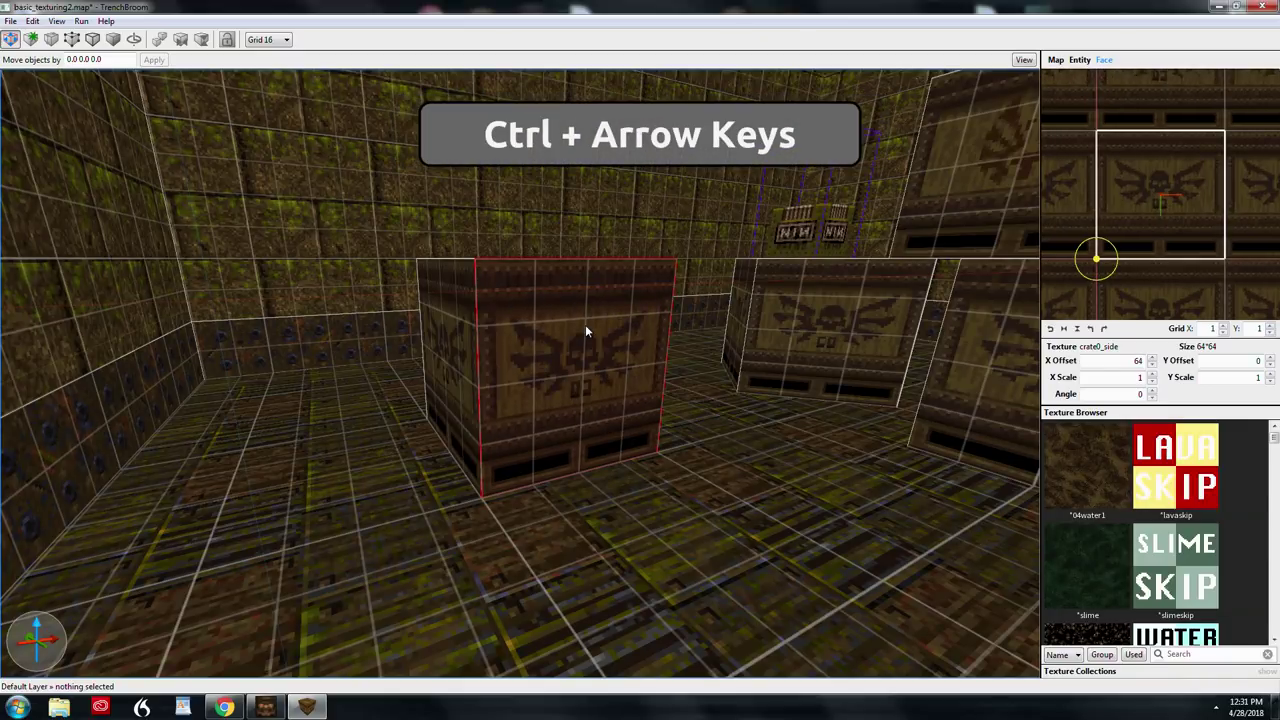
pyautogui.hotkey('ctrl', 'Right')
pyautogui.hotkey('ctrl', 'Right')
pyautogui.hotkey('ctrl', 'Left')
pyautogui.hotkey('ctrl', 'Left')
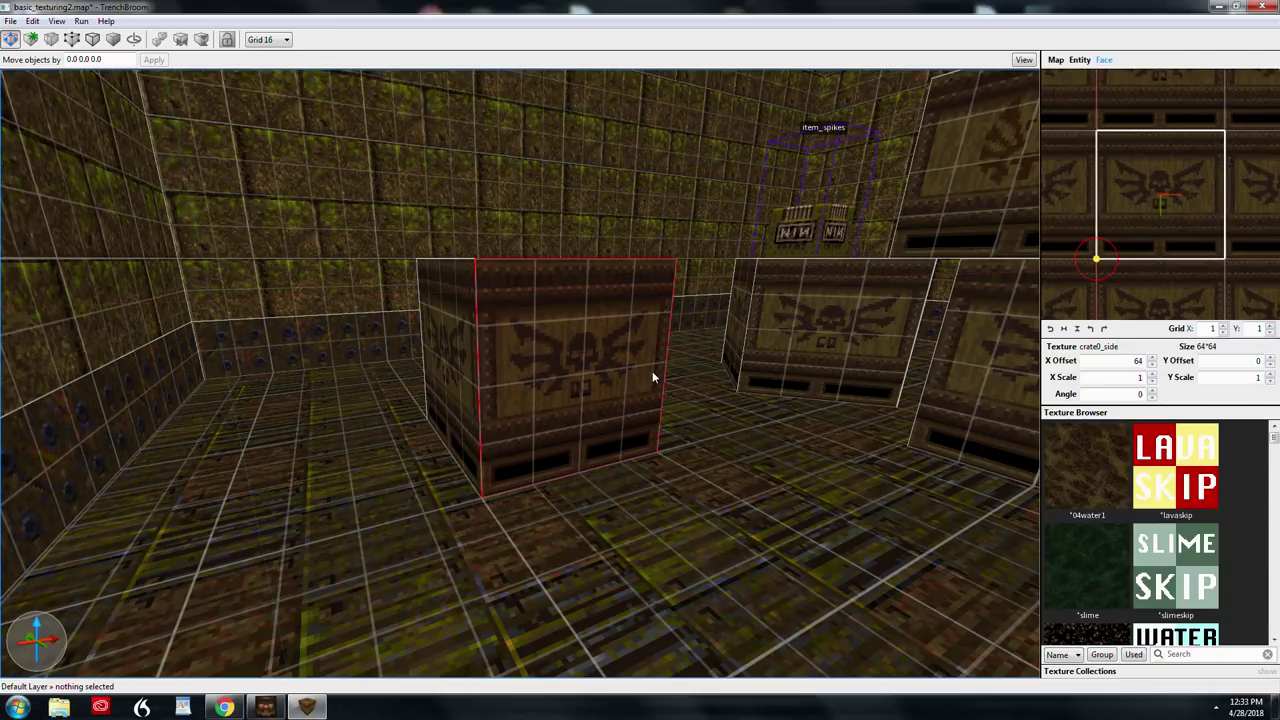
# Rotate the front face texture counterclockwise in 15-degree steps in the 3D view and bring its angle back to 0
pyautogui.press('pageup')
pyautogui.press('pageup')
pyautogui.press('pageup')
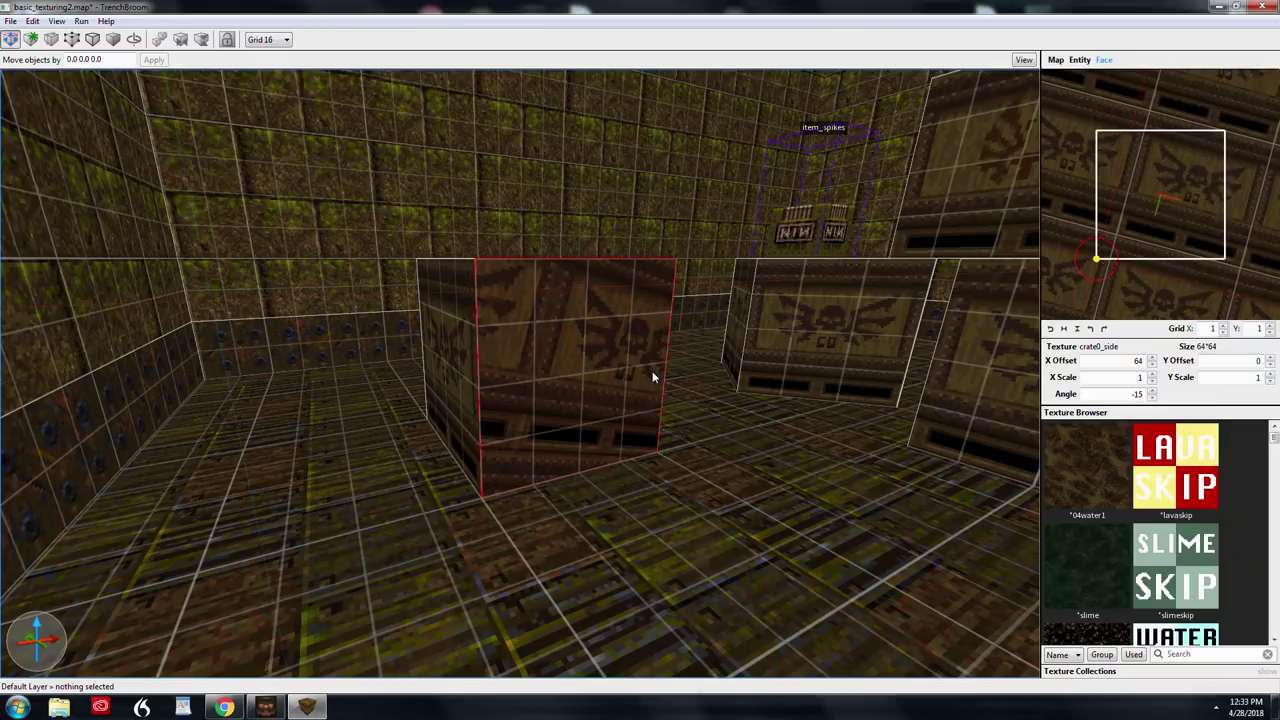
pyautogui.press('pageup')
pyautogui.press('pageup')
pyautogui.press('pageup')
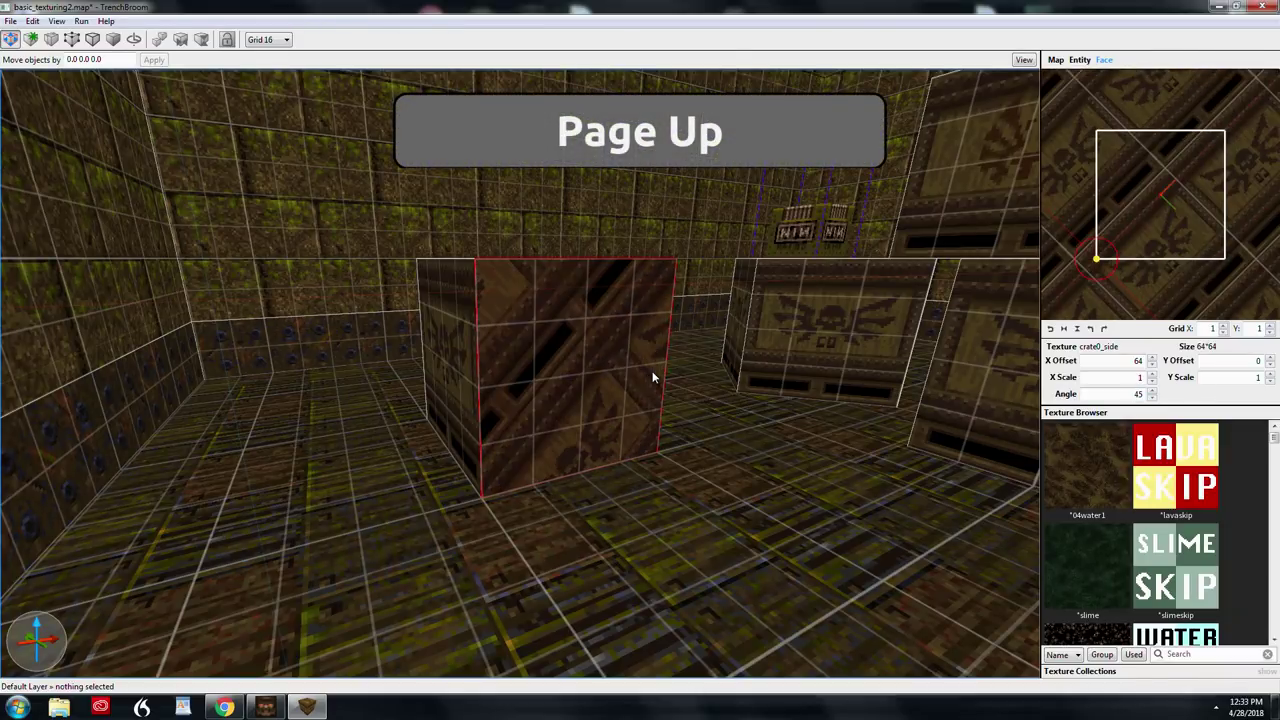
pyautogui.press('pageup')
pyautogui.press('pageup')
pyautogui.press('pageup')
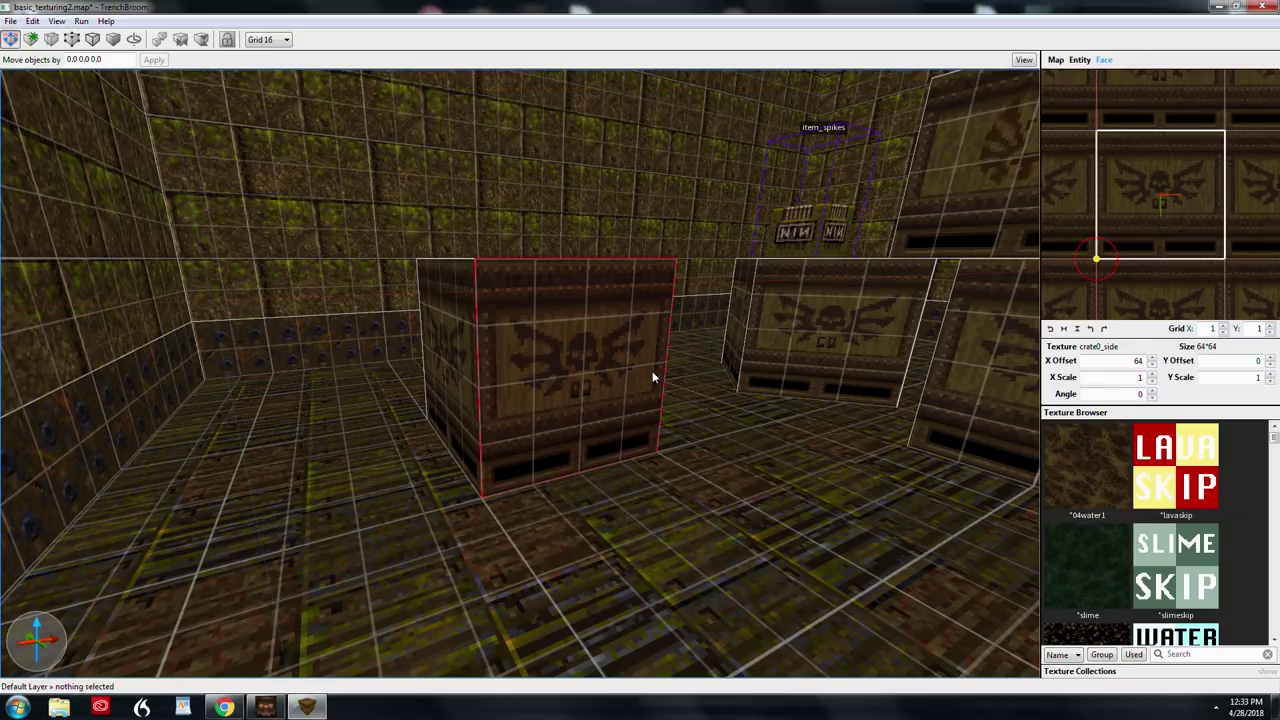
# Rotate the front face texture clockwise in 15-degree steps past -75 and rotate it back to an angle of 0
pyautogui.press('pagedown')
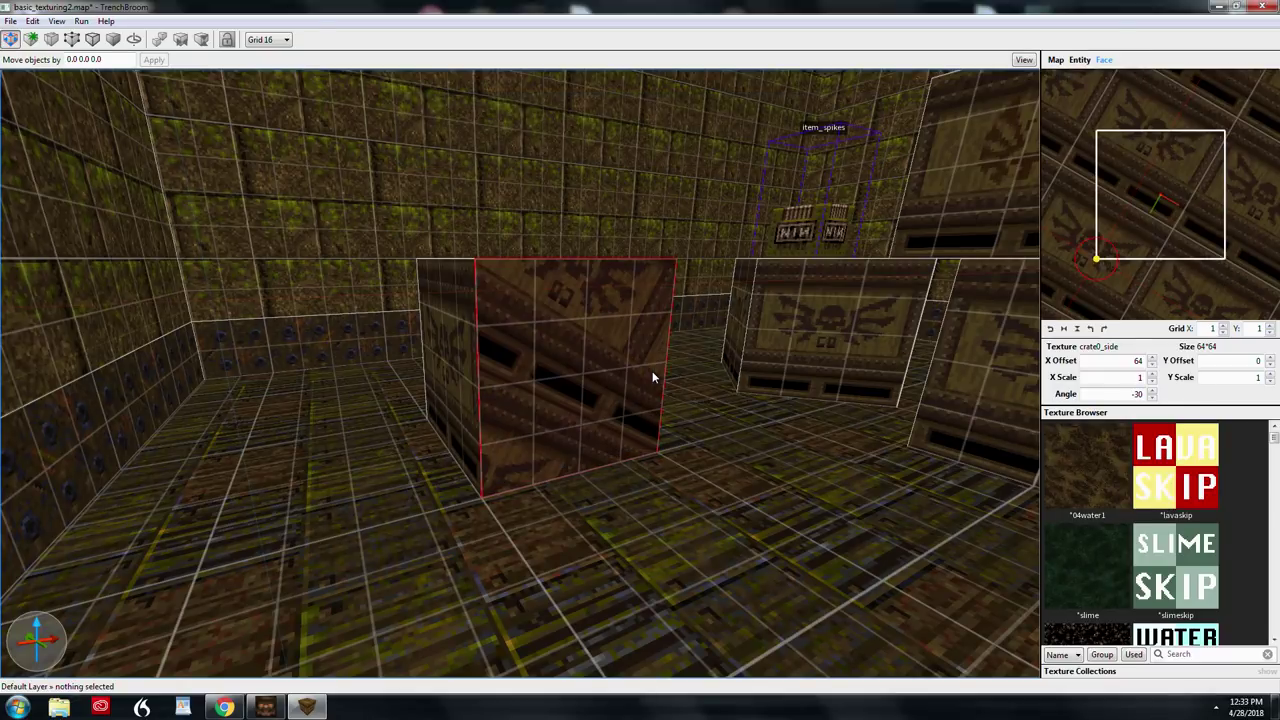
pyautogui.press('pagedown')
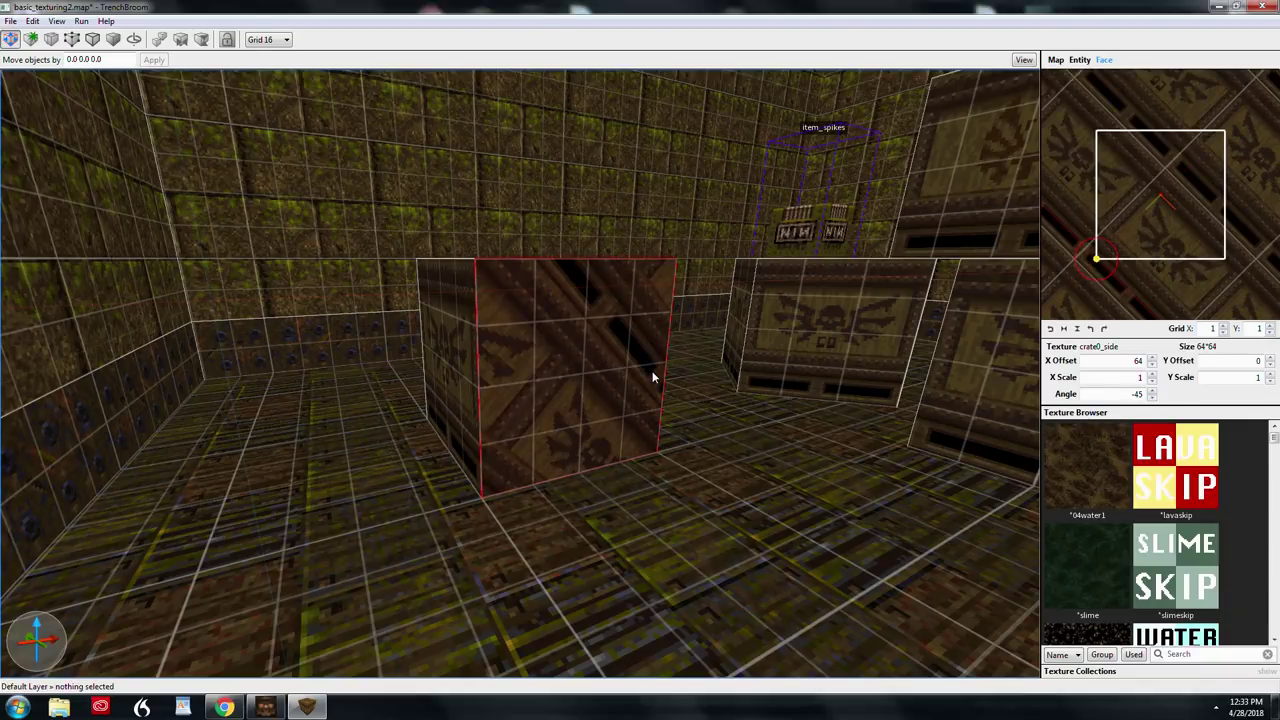
pyautogui.press('pagedown')
pyautogui.press('pagedown')
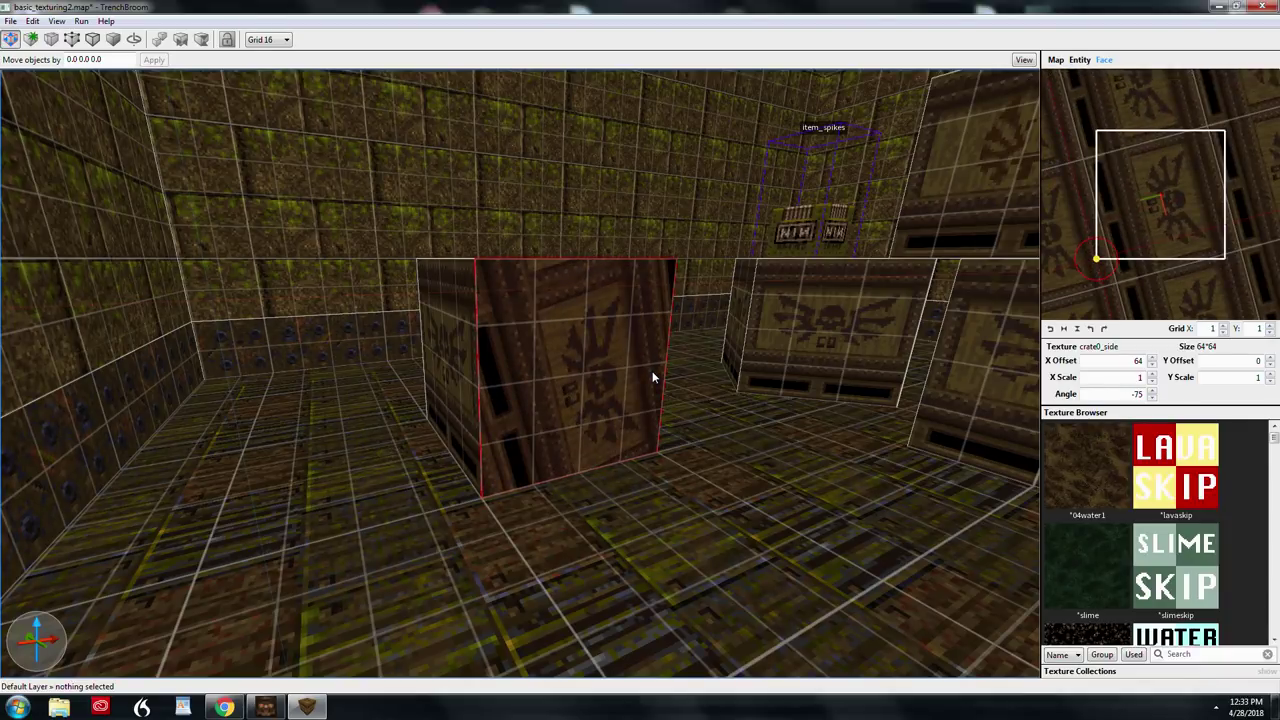
pyautogui.press('pagedown')
pyautogui.press('pageup')
pyautogui.press('pageup')
pyautogui.press('pageup')
pyautogui.press('pageup')
pyautogui.press('pageup')
pyautogui.press('pageup')
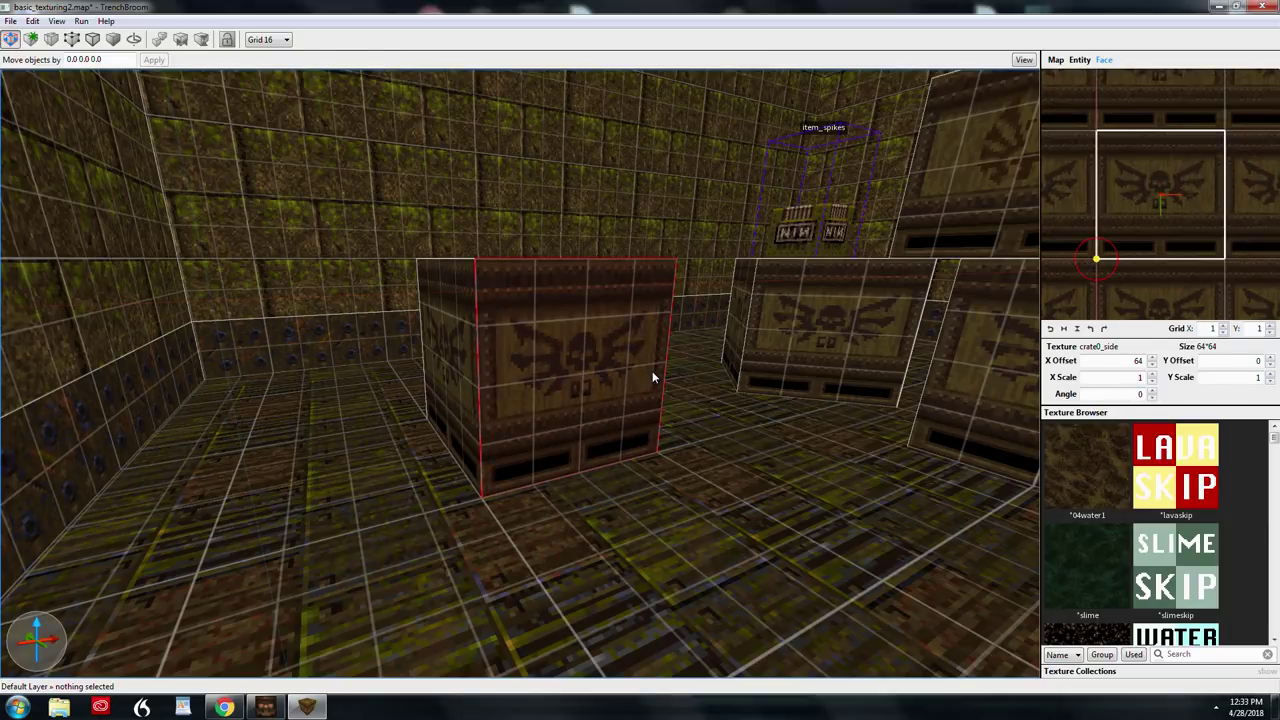
# Rotate the front face texture back and forth in 90-degree steps, ending at an angle of -360
pyautogui.hotkey('shift', 'pagedown')
pyautogui.hotkey('shift', 'pageup')
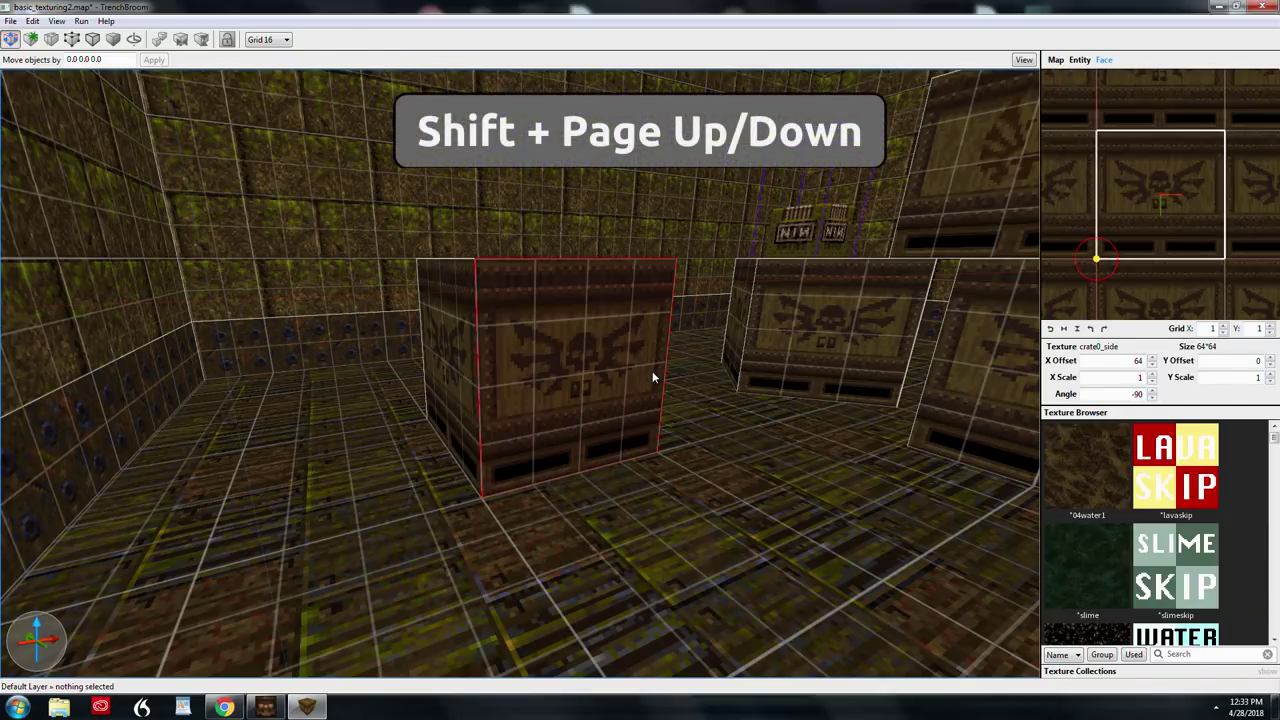
pyautogui.hotkey('shift', 'pagedown')
pyautogui.hotkey('shift', 'pageup')
pyautogui.hotkey('shift', 'pageup')
pyautogui.hotkey('shift', 'pagedown')
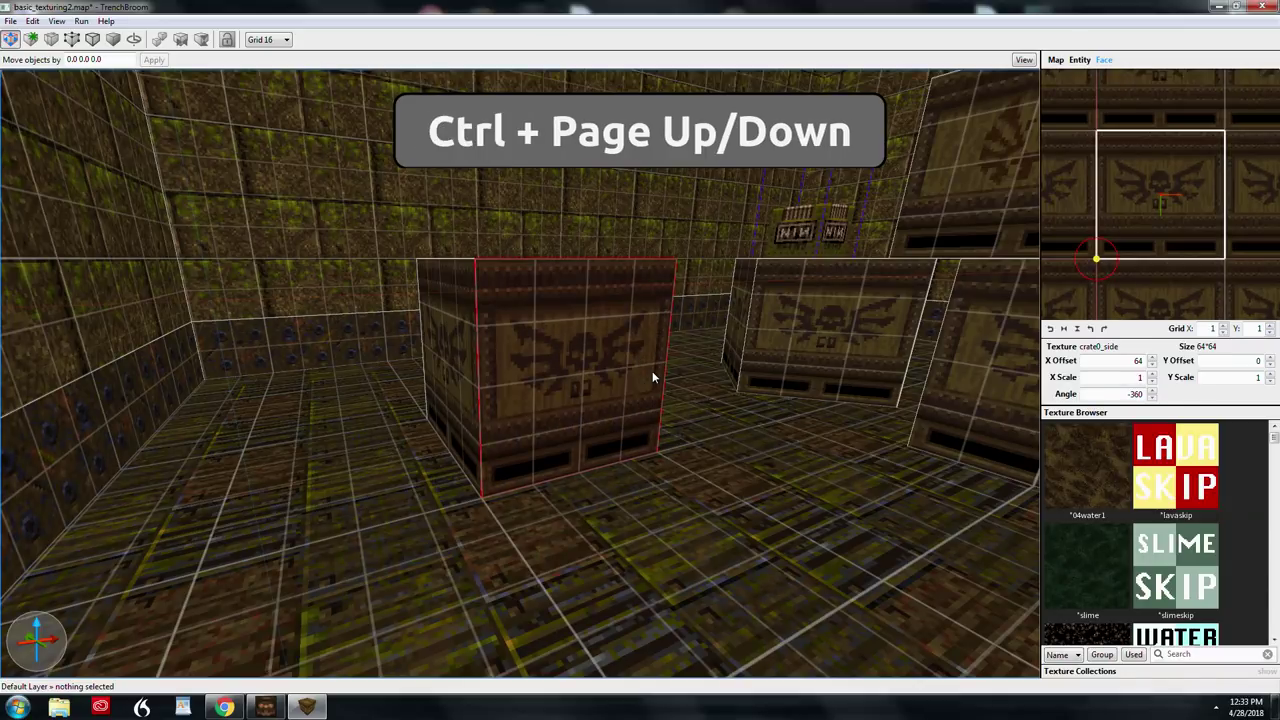
# Rotate the front face texture in 1-degree steps to -362, on to -355, and back to -360
pyautogui.hotkey('ctrl', 'pagedown')
pyautogui.hotkey('ctrl', 'pagedown')
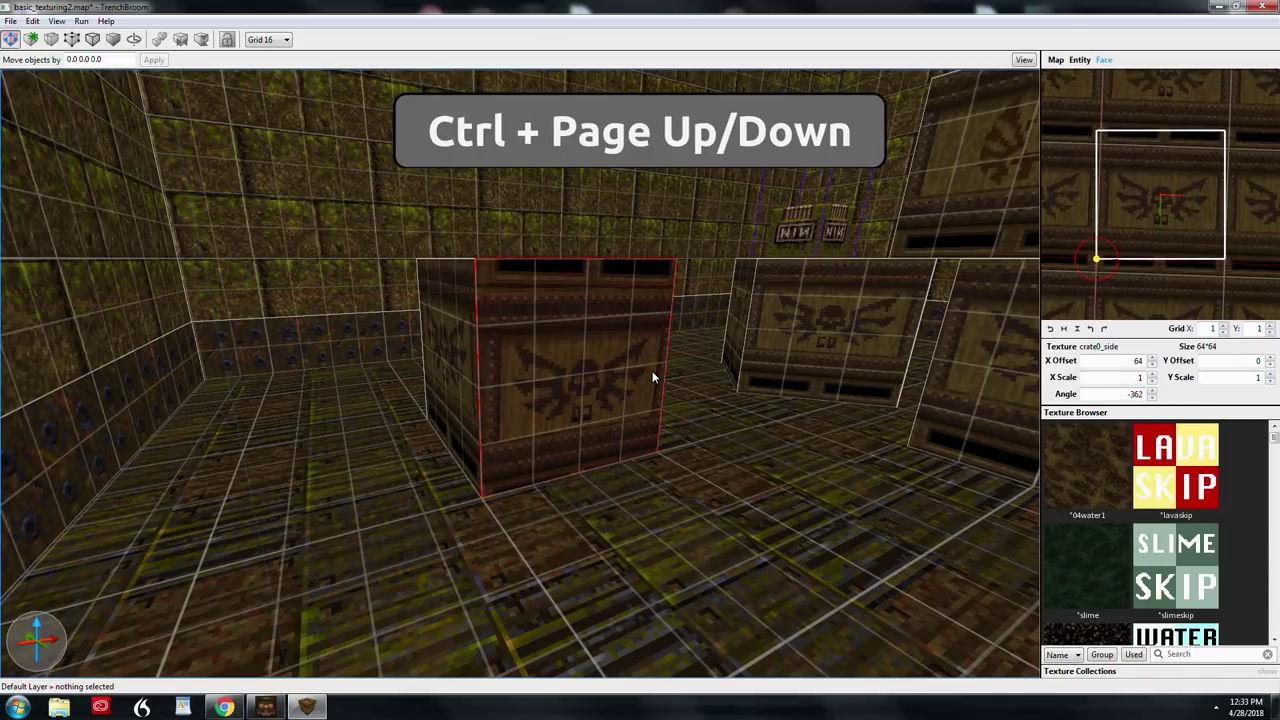
pyautogui.hotkey('ctrl', 'pageup')
pyautogui.hotkey('ctrl', 'pageup')
pyautogui.hotkey('ctrl', 'pageup')
pyautogui.hotkey('ctrl', 'pageup')
pyautogui.hotkey('ctrl', 'pageup')
pyautogui.hotkey('ctrl', 'pageup')
pyautogui.hotkey('ctrl', 'pageup')
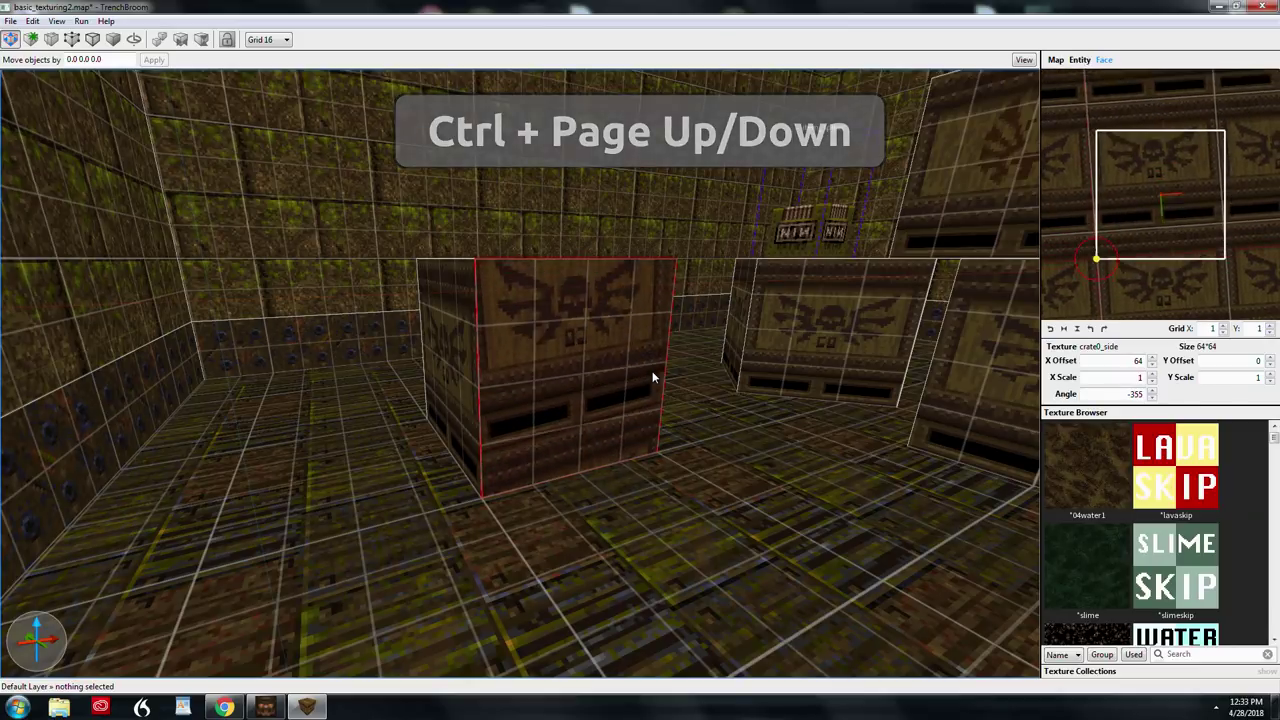
pyautogui.hotkey('ctrl', 'pagedown')
pyautogui.hotkey('ctrl', 'pagedown')
pyautogui.hotkey('ctrl', 'pagedown')
pyautogui.hotkey('ctrl', 'pagedown')
pyautogui.hotkey('ctrl', 'pagedown')
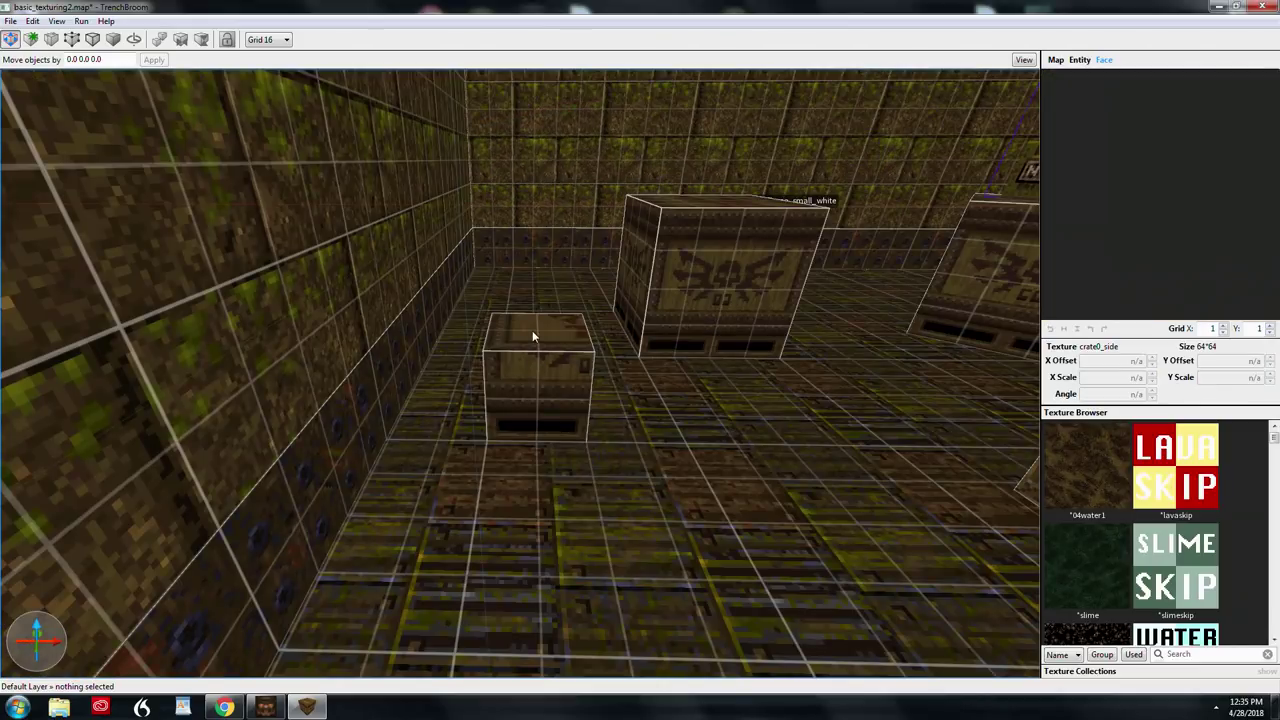
# Select the small crate's front face, set its texture's X scale to 0.5 and reduce the Y scale to match
pyautogui.click(531, 330)
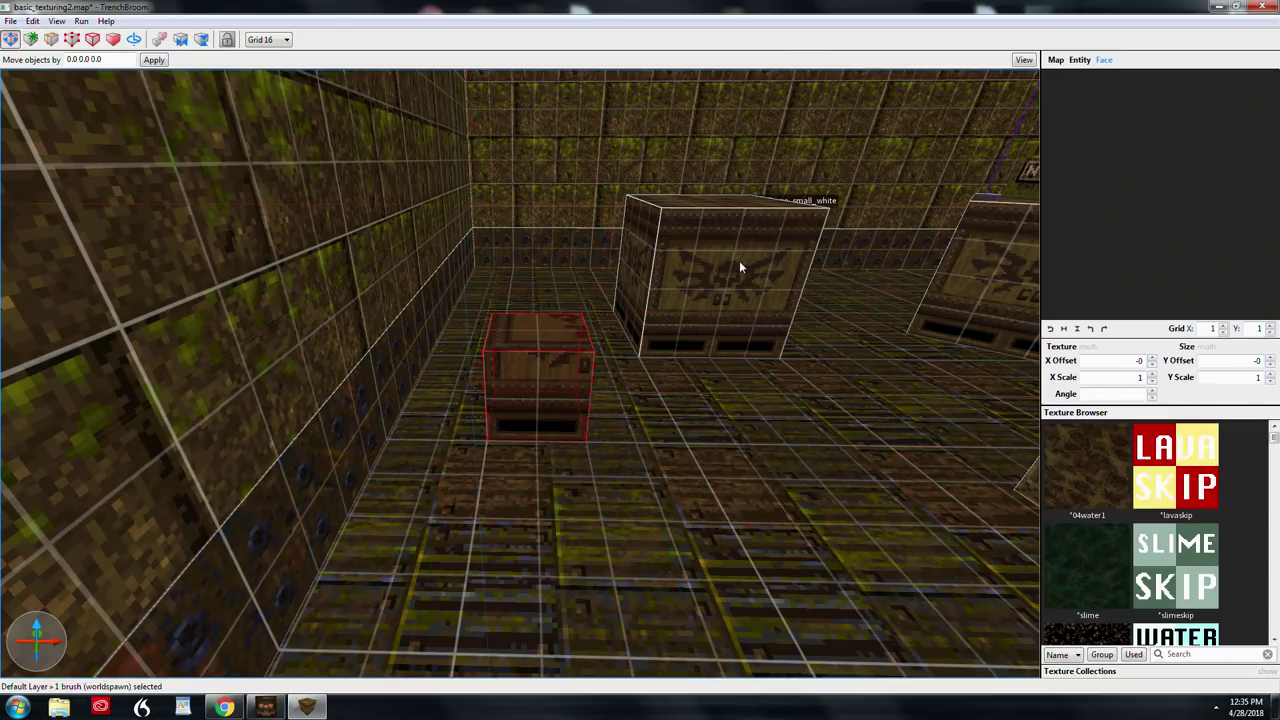
pyautogui.keyDown('shift'); pyautogui.click(521, 386); pyautogui.keyUp('shift')
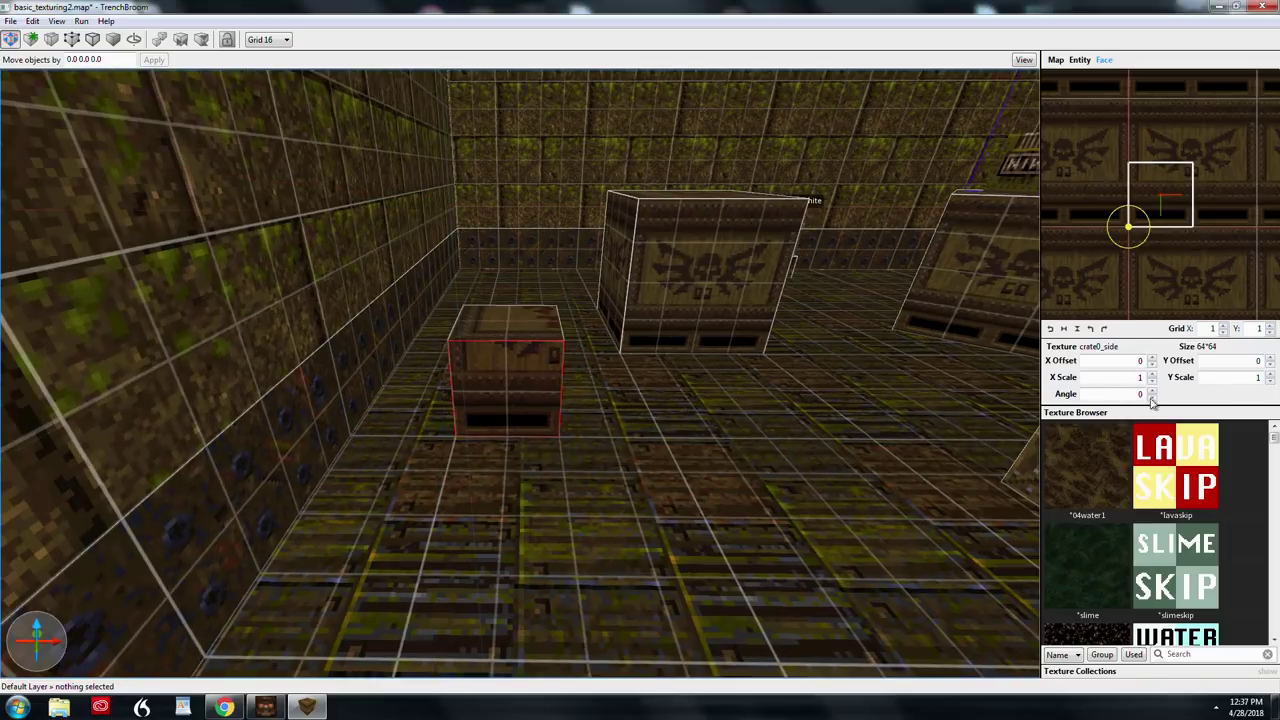
pyautogui.write('0.5')
pyautogui.press('Return')
pyautogui.click(1232, 376)
pyautogui.doubleClick(1232, 376)
pyautogui.write('5')
pyautogui.press('Return')
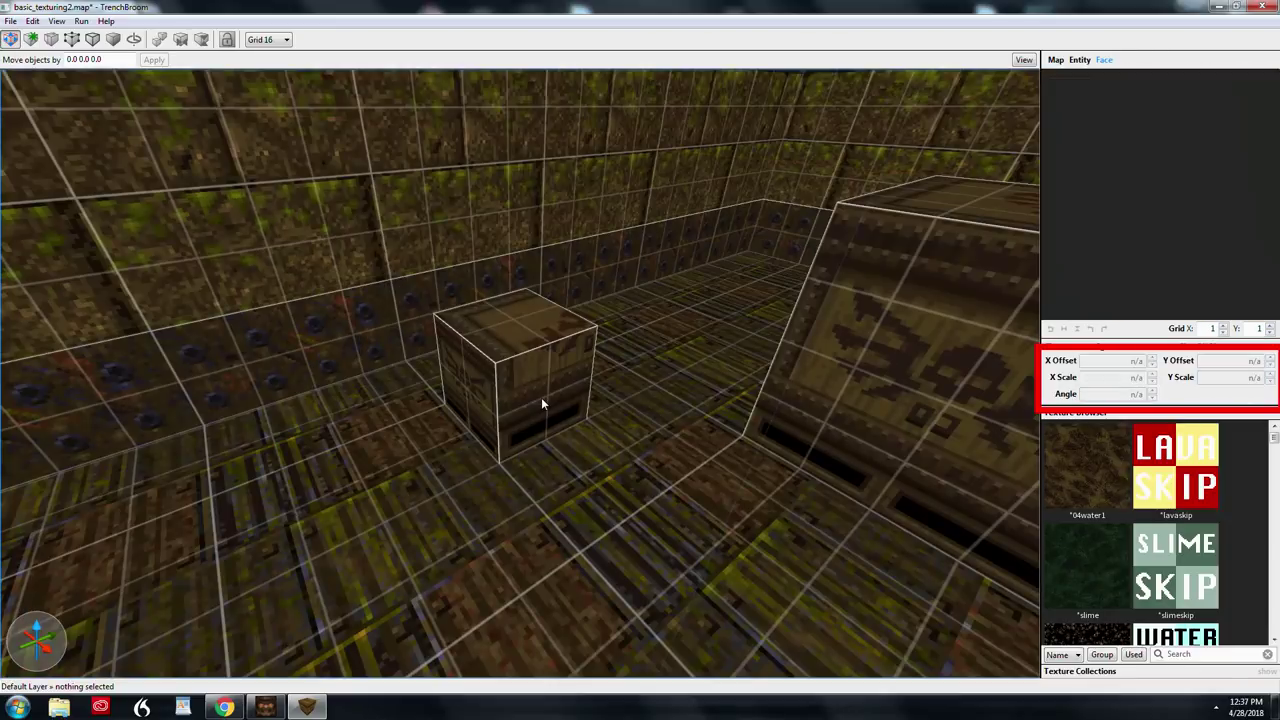
# Select the small crate's adjacent side face, reduce its X scale to 0.5 and lower the Y scale by the same amount
pyautogui.keyDown('shift'); pyautogui.click(541, 397); pyautogui.keyUp('shift')
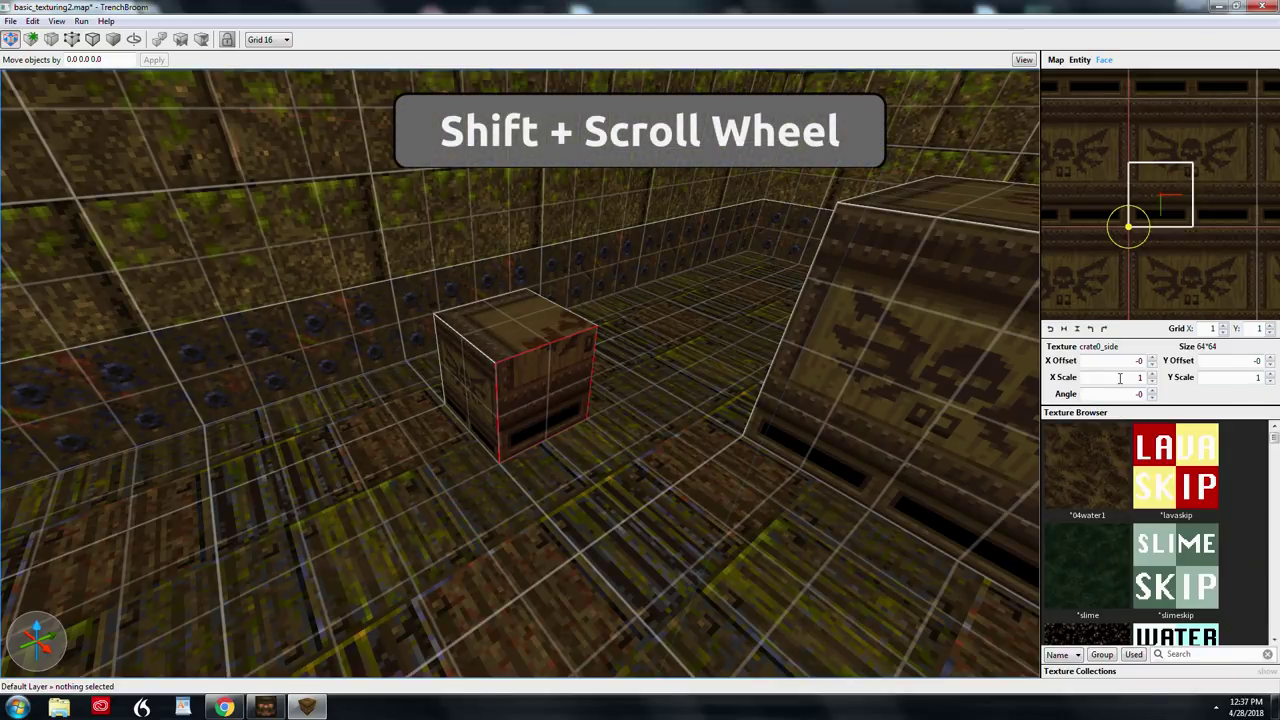
pyautogui.keyDown('shift'); pyautogui.scroll(-1, 1120, 377); pyautogui.keyUp('shift')
pyautogui.keyDown('shift'); pyautogui.scroll(-1, 1120, 377); pyautogui.keyUp('shift')
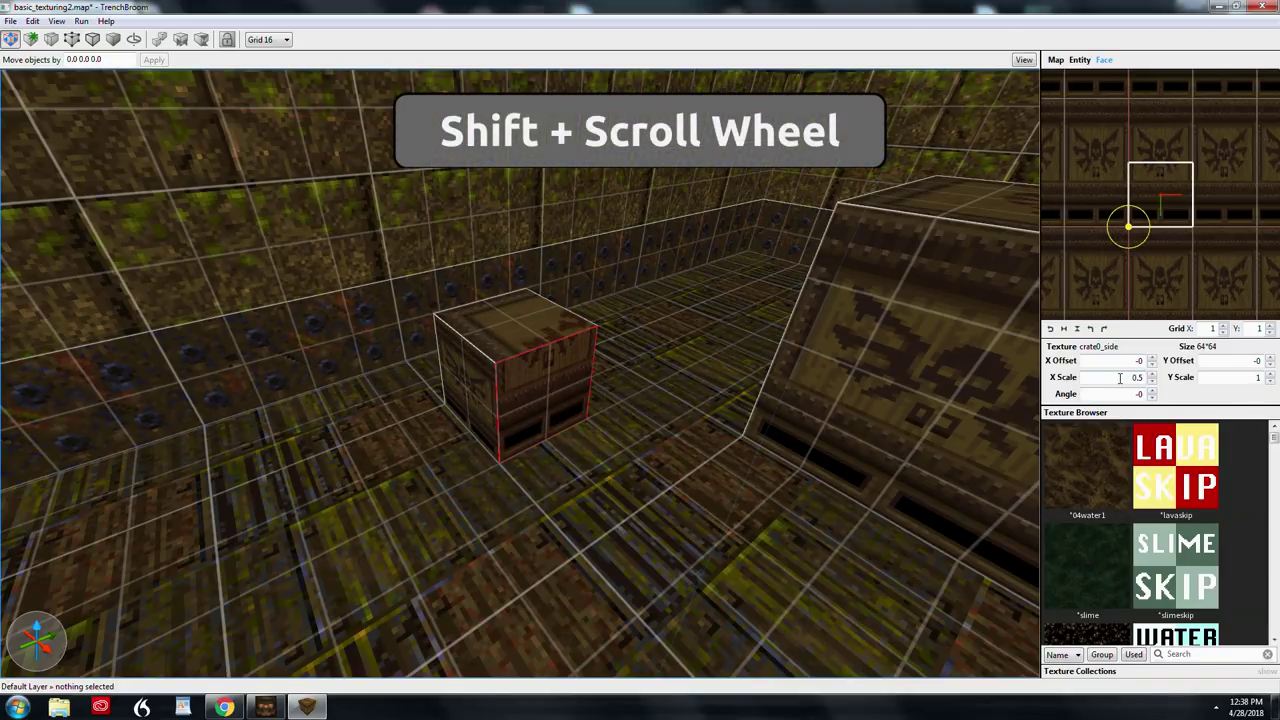
pyautogui.keyDown('shift'); pyautogui.scroll(-1, 1223, 378); pyautogui.keyUp('shift')
pyautogui.keyDown('shift'); pyautogui.scroll(-1, 1223, 378); pyautogui.keyUp('shift')
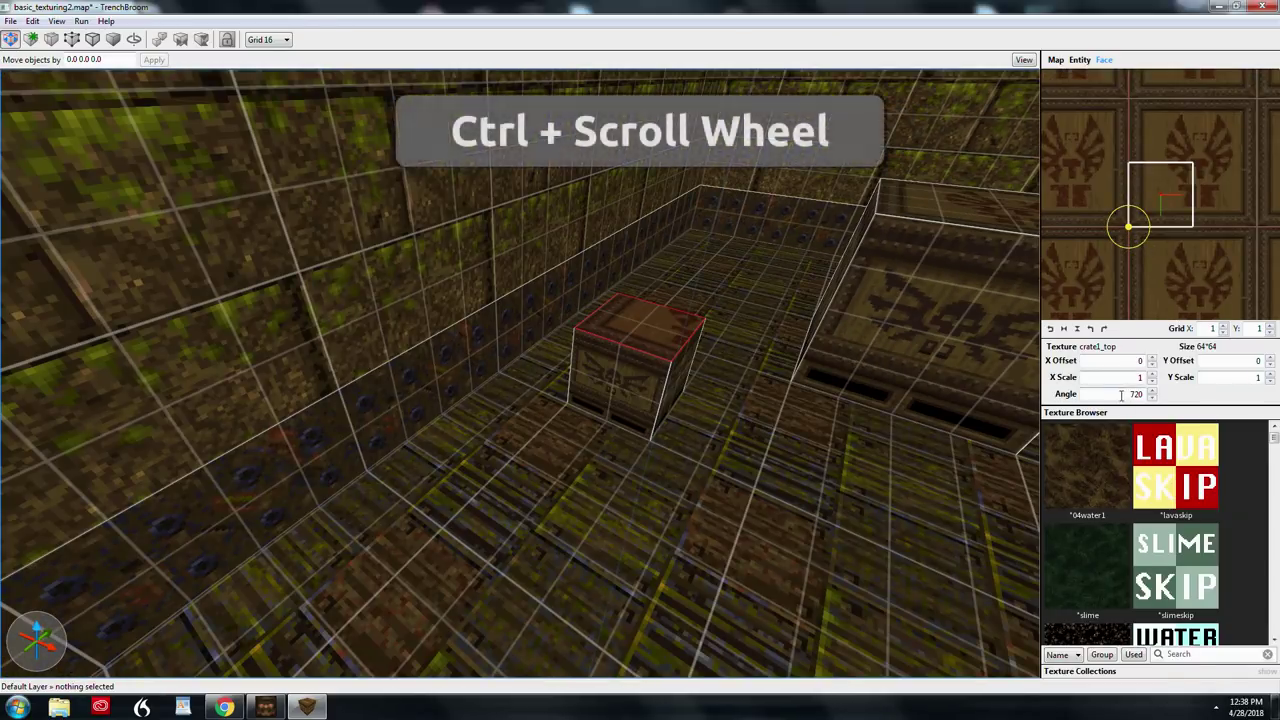
# Decrease the X scale of the small crate's top face texture in fine steps to 0.97 and below
pyautogui.keyDown('ctrl'); pyautogui.scroll(-1, 1127, 377); pyautogui.keyUp('ctrl')
pyautogui.keyDown('ctrl'); pyautogui.scroll(-5, 1127, 377); pyautogui.keyUp('ctrl')
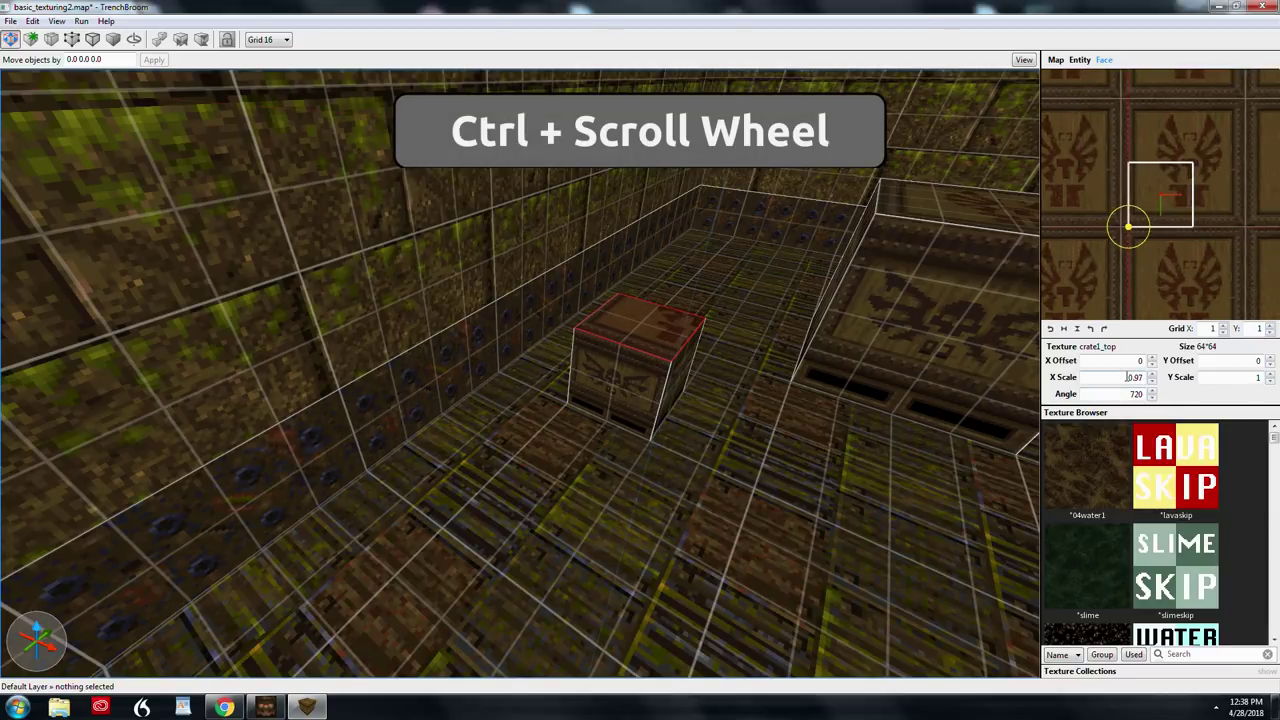
pyautogui.keyDown('ctrl'); pyautogui.scroll(-3, 1127, 377); pyautogui.keyUp('ctrl')
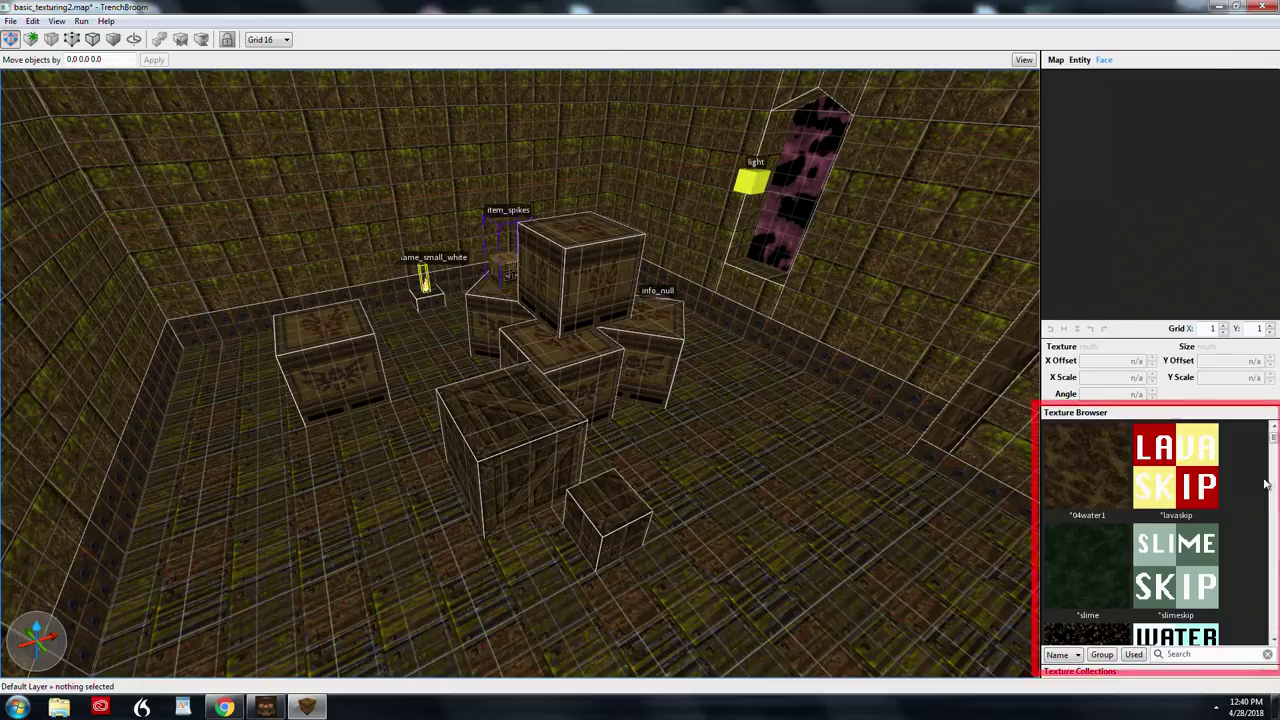
# Enlarge the texture browser, sort its textures by usage and look through the list
pyautogui.moveTo(1187, 410); pyautogui.dragTo(1187, 333)
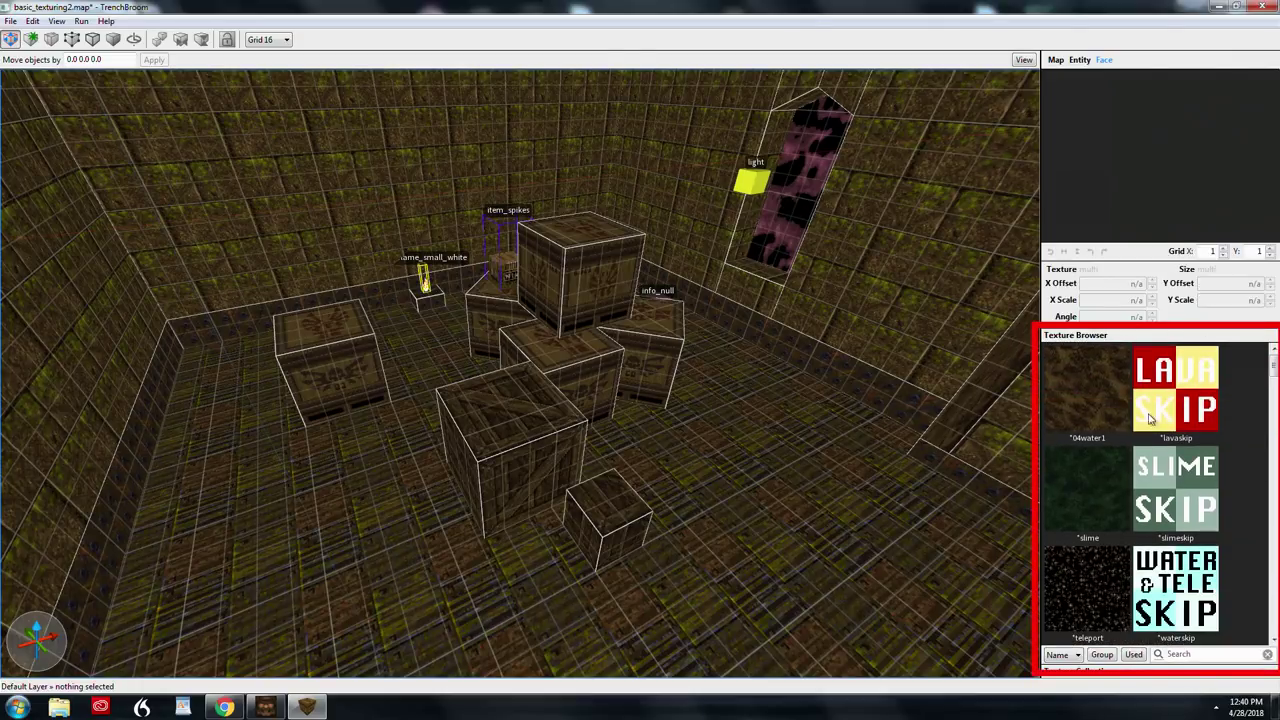
pyautogui.scroll(-3, 1210, 490)
pyautogui.scroll(3, 1210, 490)
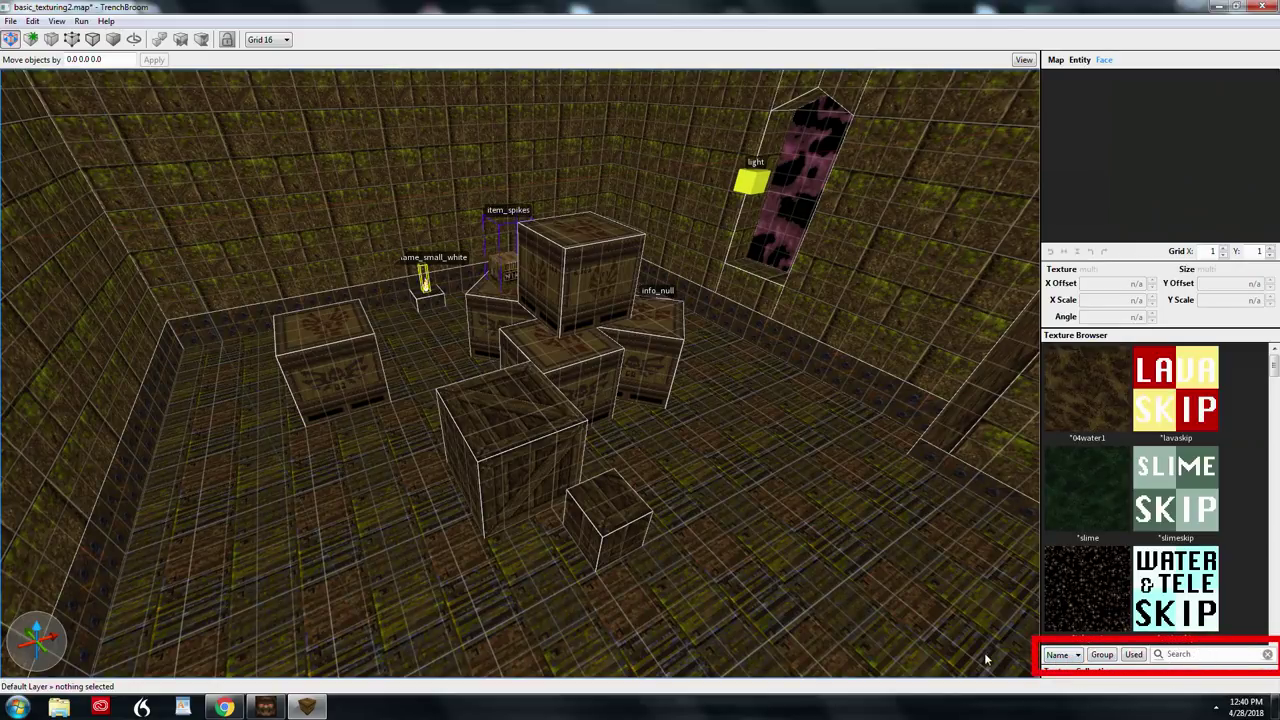
pyautogui.click(1066, 655)
pyautogui.click(1062, 684)
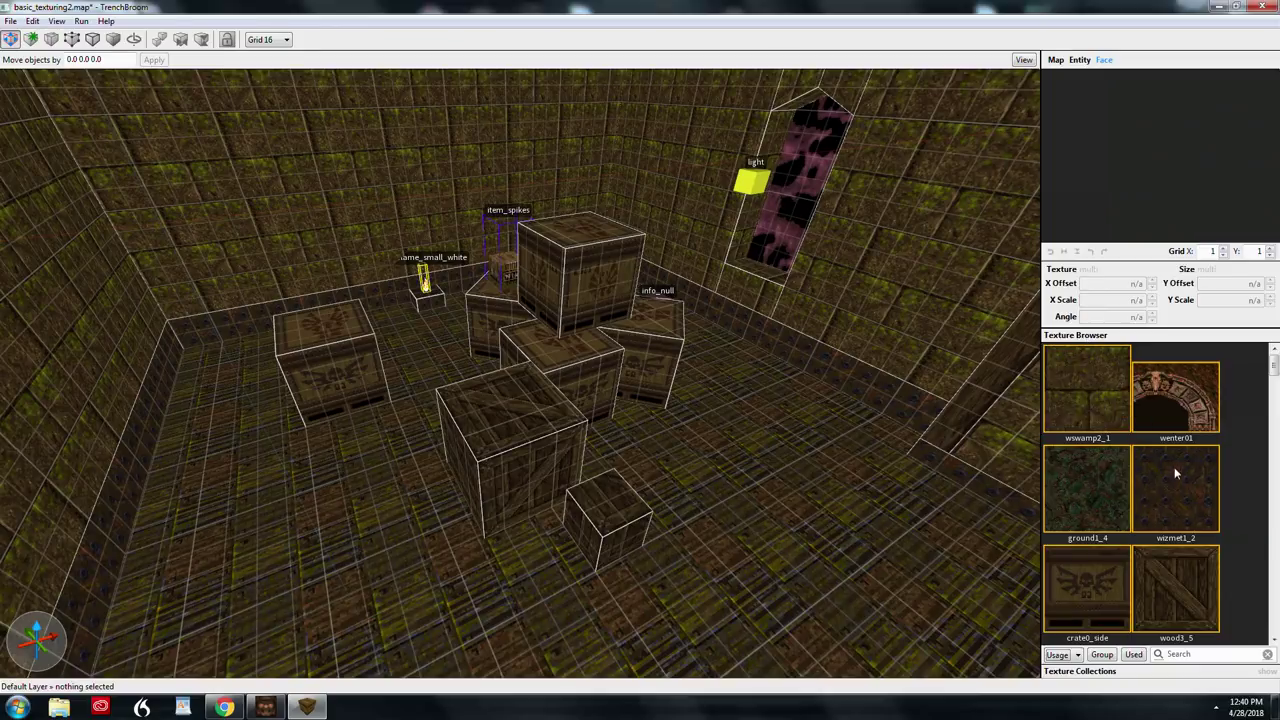
pyautogui.scroll(-5, 1205, 420)
pyautogui.scroll(-5, 1205, 485)
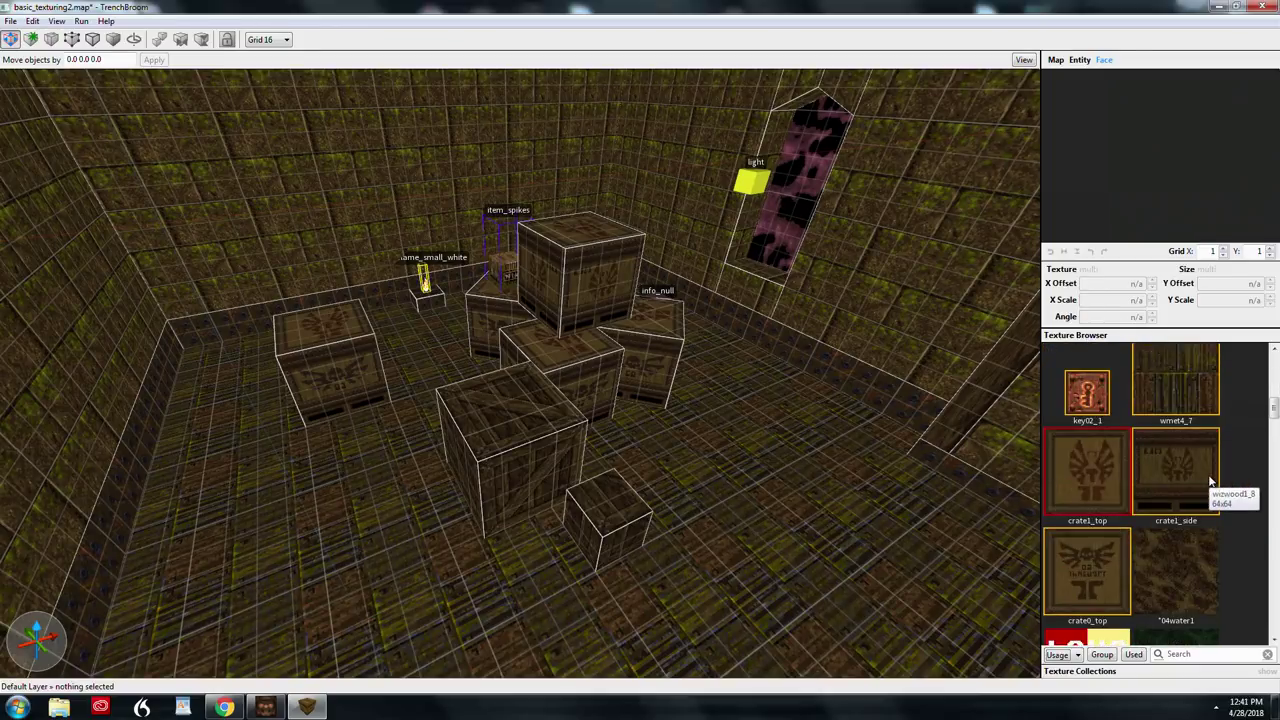
pyautogui.scroll(-2, 1232, 517)
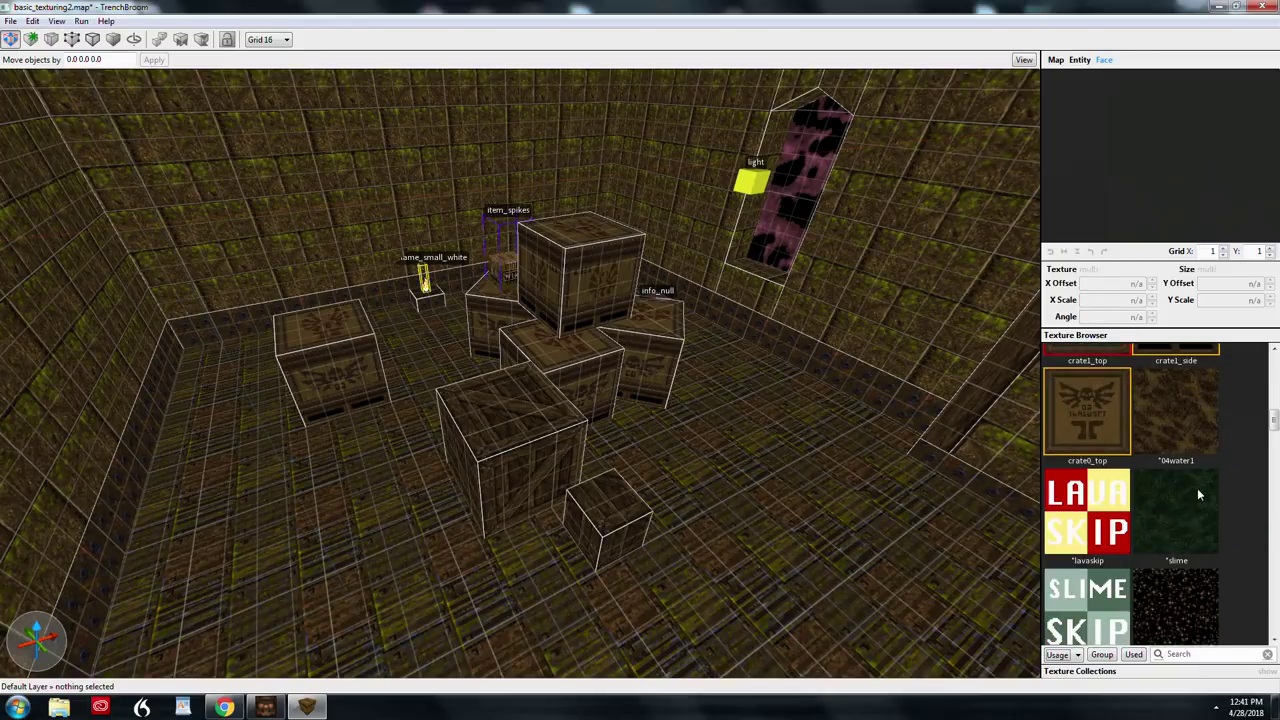
pyautogui.scroll(10, 1240, 485)
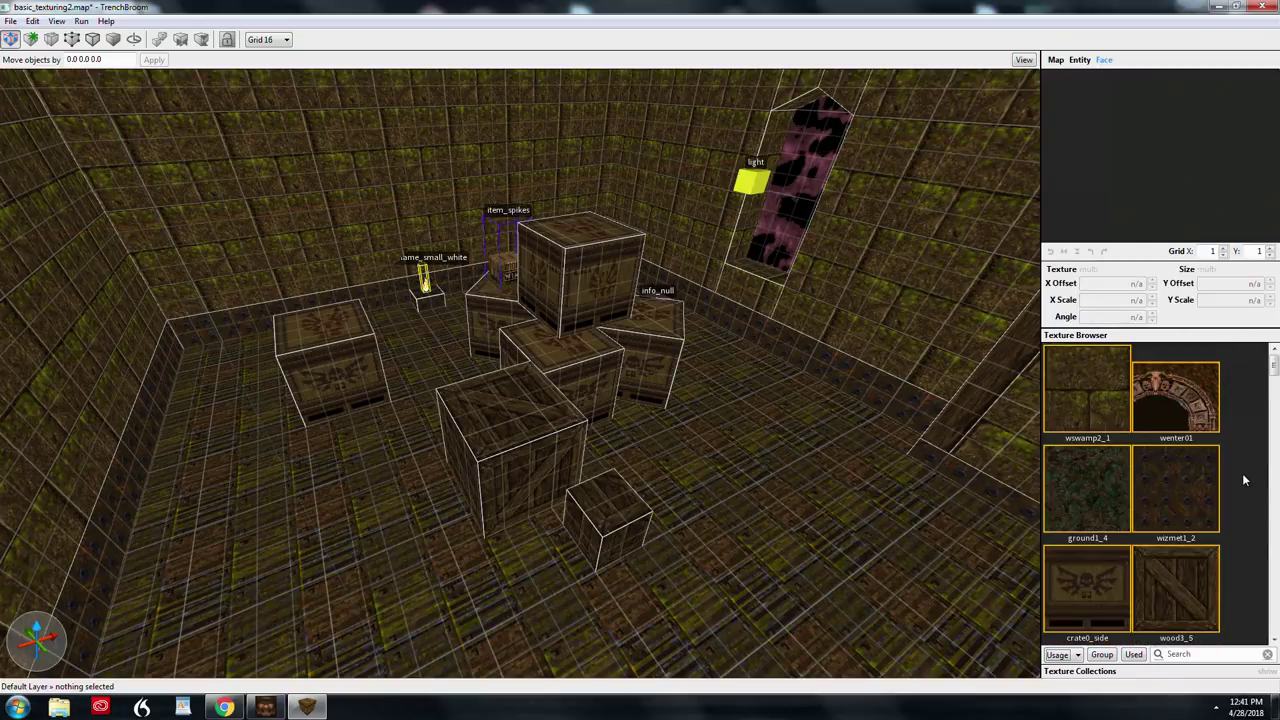
# Group the texture browser by collection, and show then hide the loaded texture collections
pyautogui.click(1101, 654)
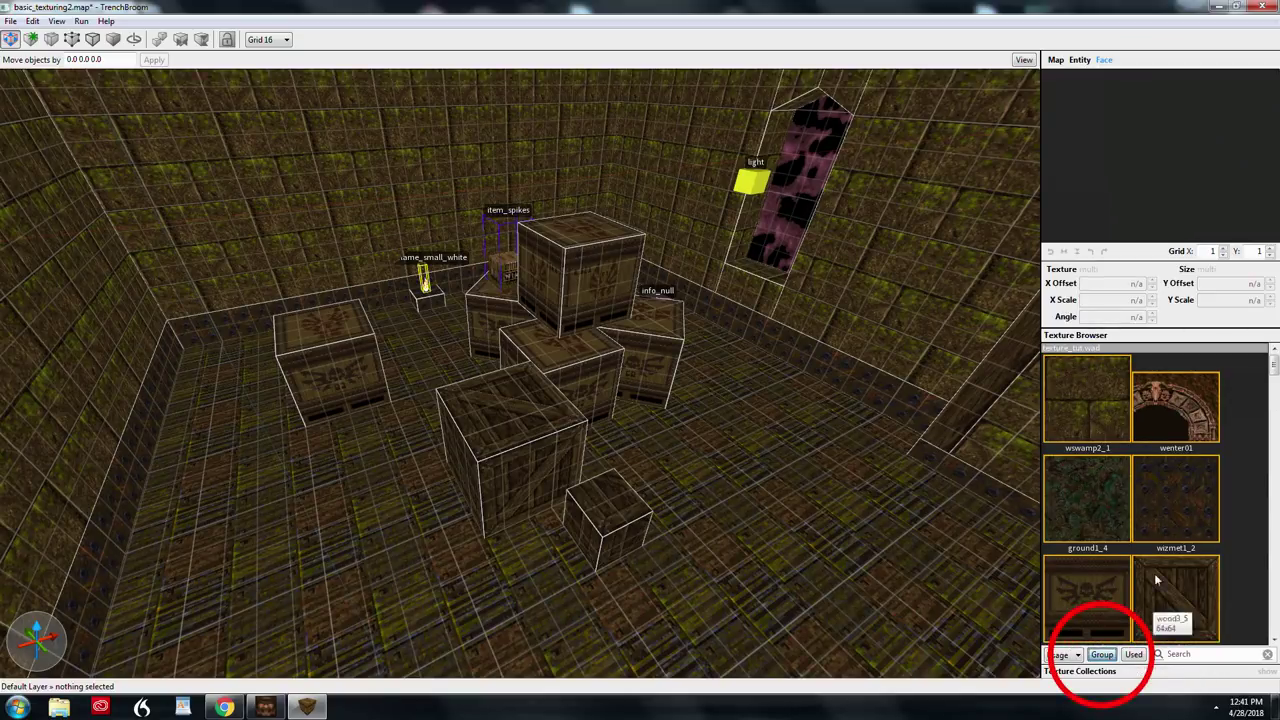
pyautogui.click(1101, 673)
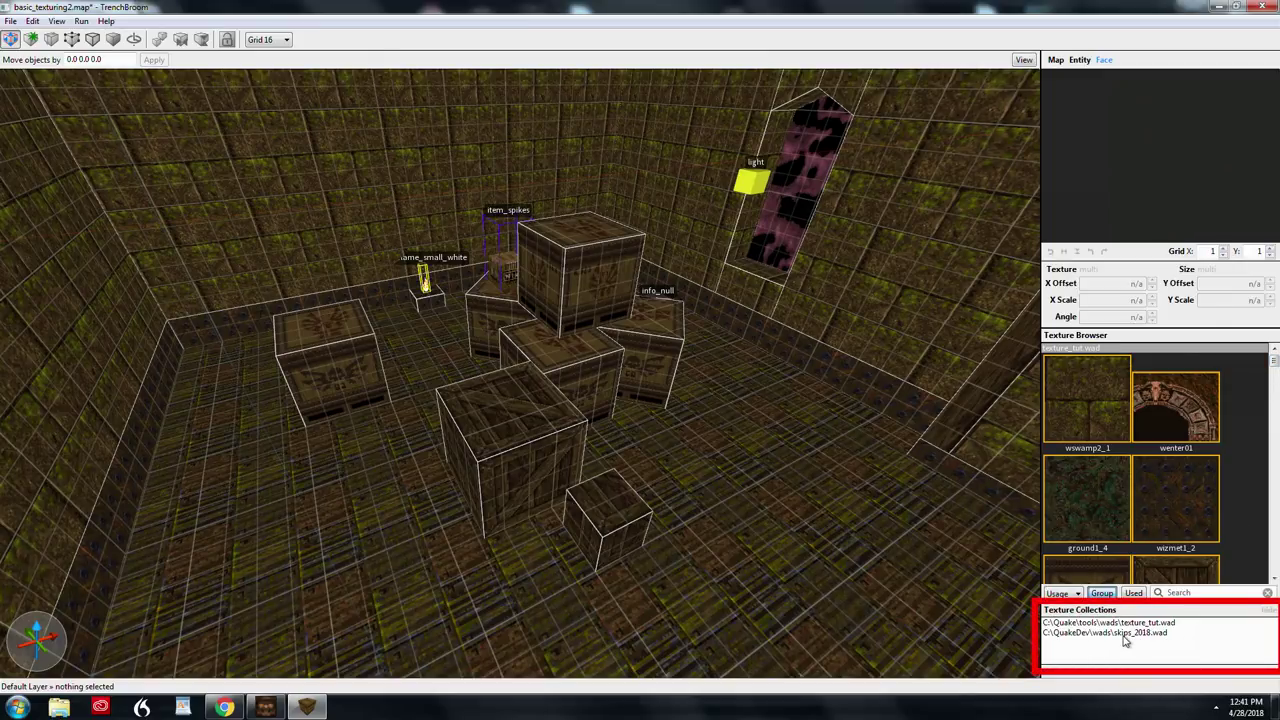
pyautogui.click(1268, 609)
pyautogui.moveTo(1275, 366); pyautogui.dragTo(1274, 580)
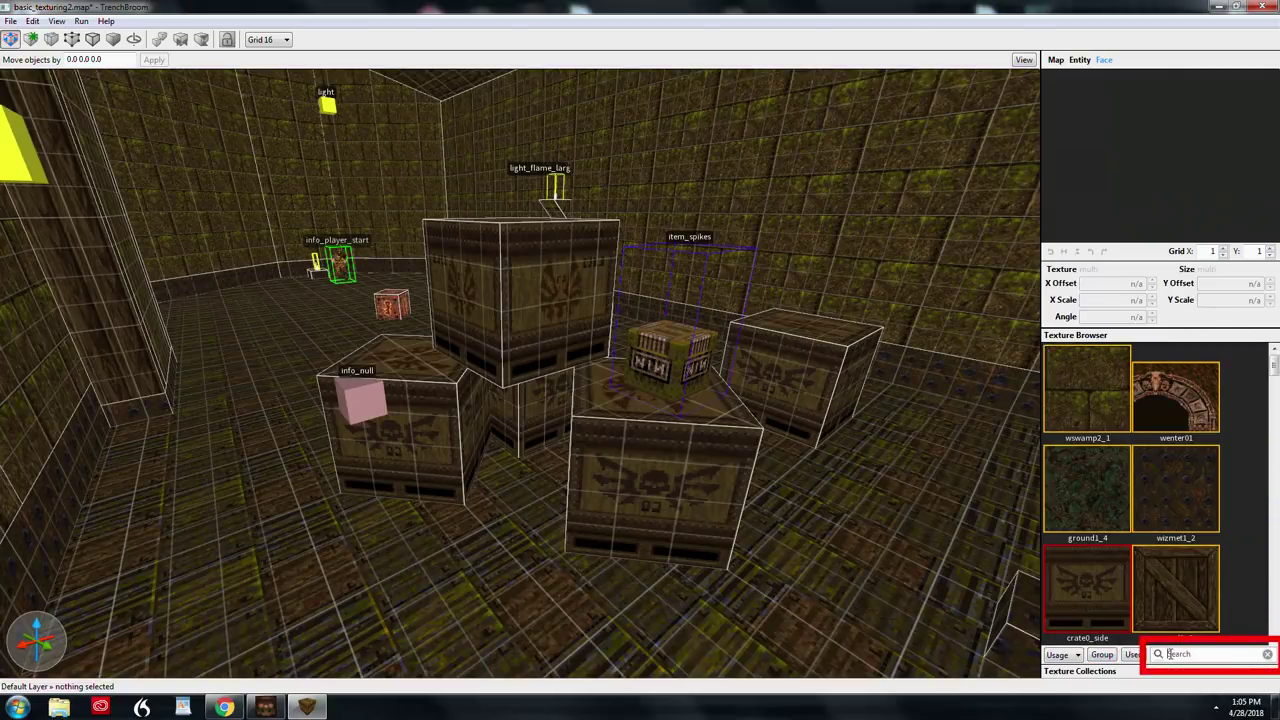
# Filter the texture browser for "wood" and create a 64 × 64 × 64 brush textured with wood3_5 on the floor
pyautogui.click(1169, 654)
pyautogui.write('woo')
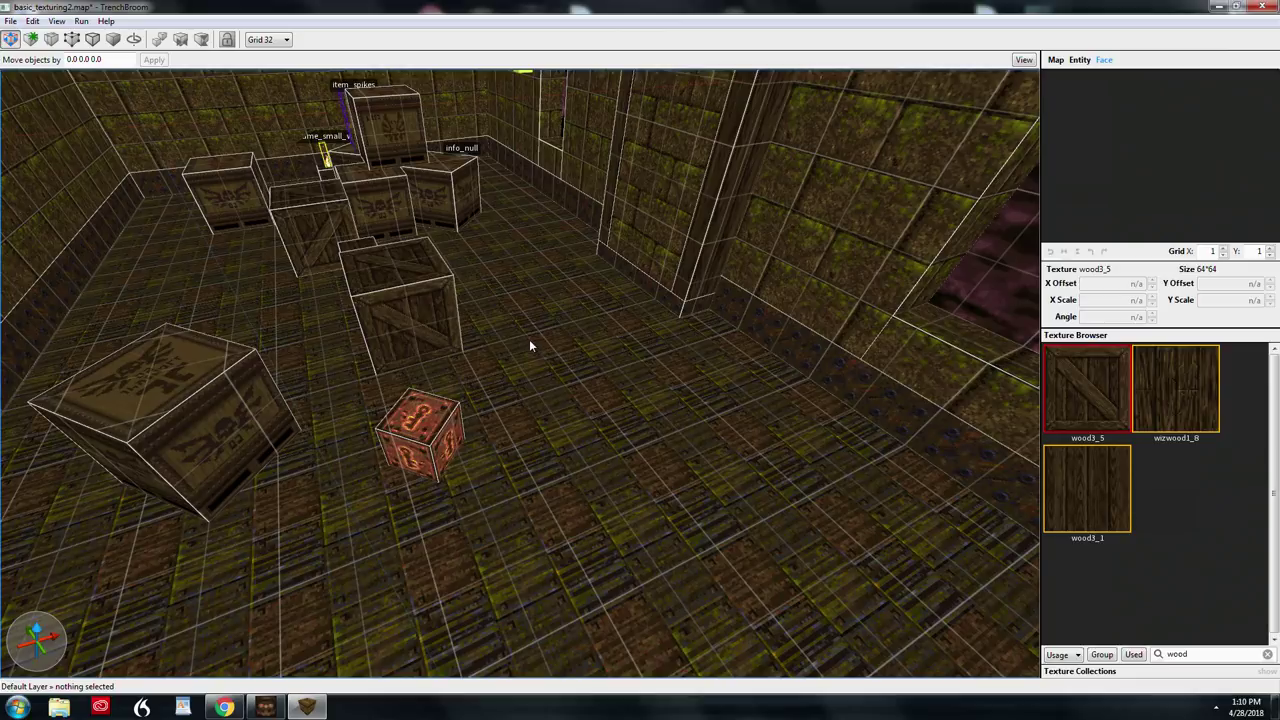
pyautogui.moveTo(530, 345)
pyautogui.mouseDown()
pyautogui.moveTo(595, 366)
pyautogui.moveTo(589, 291)
pyautogui.mouseUp()
pyautogui.moveTo(615, 300)
pyautogui.keyDown('alt'); pyautogui.mouseDown(button='right')
pyautogui.moveTo(637, 348)
pyautogui.moveTo(551, 321)
pyautogui.mouseUp(button='right'); pyautogui.keyUp('alt')
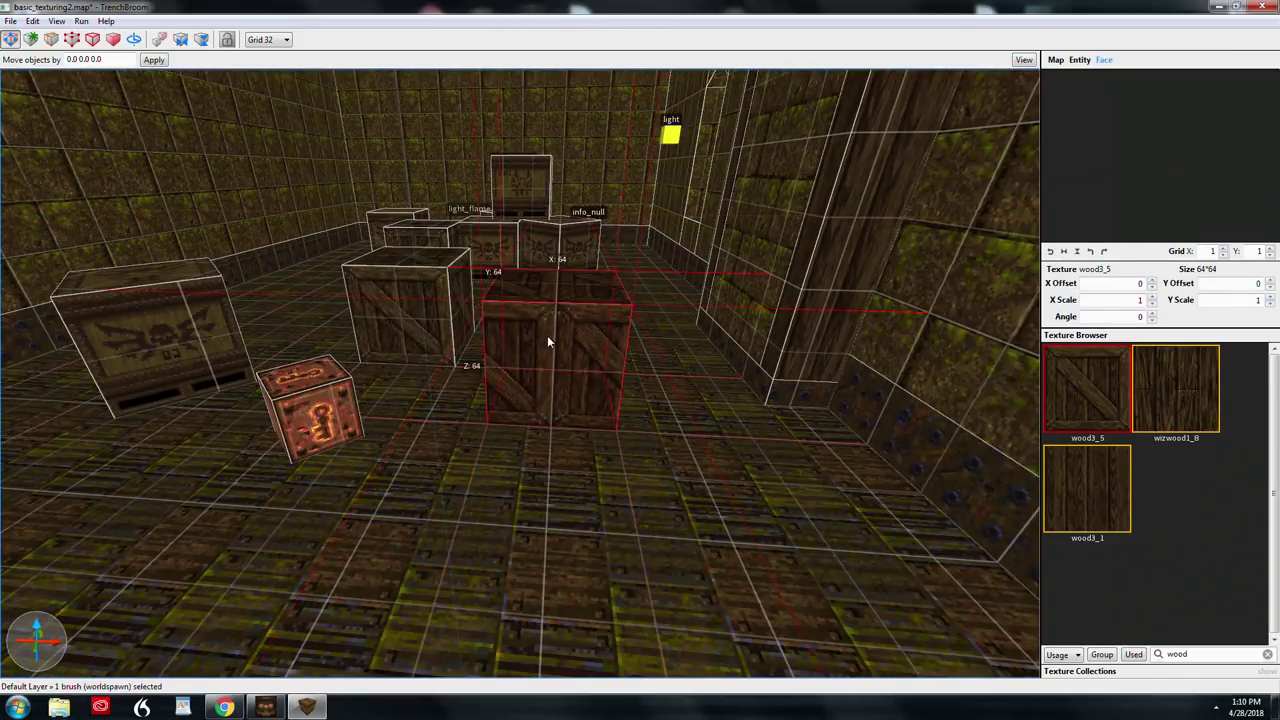
# Move the new wooden crate across the floor so its texture lines up with its faces, and deselect it
pyautogui.moveTo(547, 335); pyautogui.dragTo(606, 343, button='middle')
pyautogui.moveTo(604, 341)
pyautogui.mouseDown()
pyautogui.moveTo(539, 343)
pyautogui.moveTo(605, 342)
pyautogui.mouseUp()
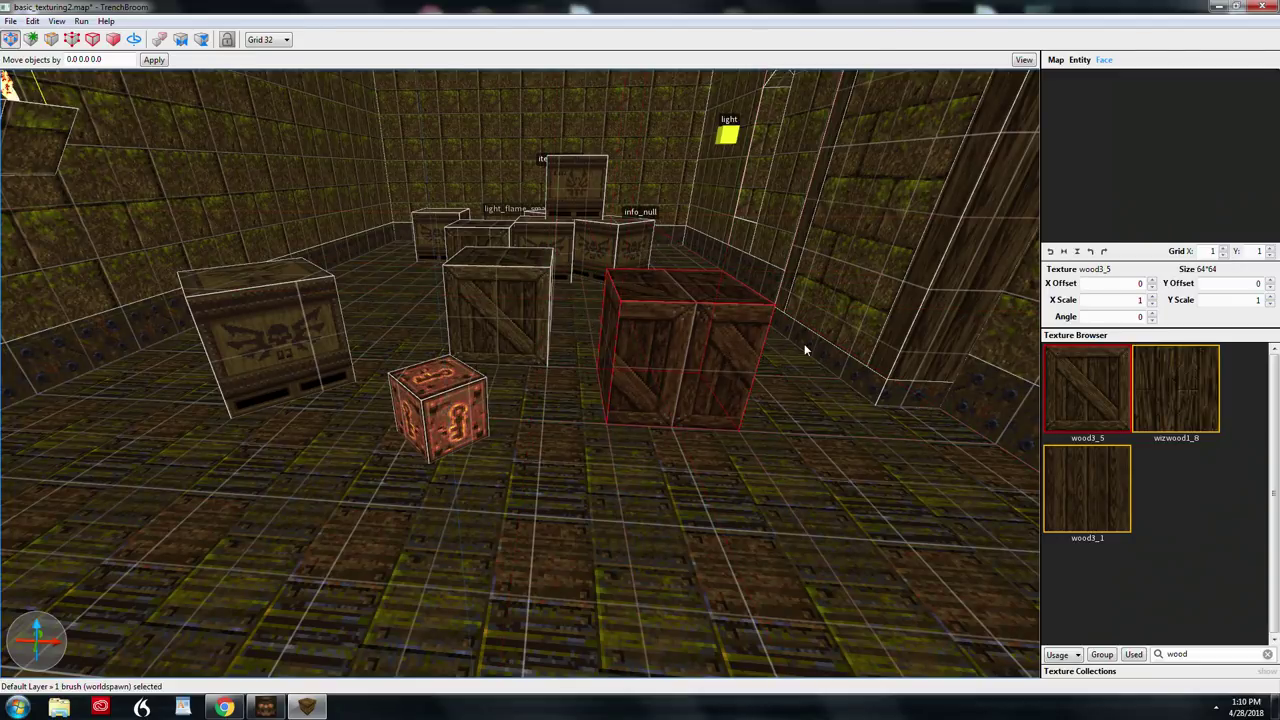
pyautogui.keyDown('alt'); pyautogui.moveTo(642, 333); pyautogui.dragTo(639, 321, button='right'); pyautogui.keyUp('alt')
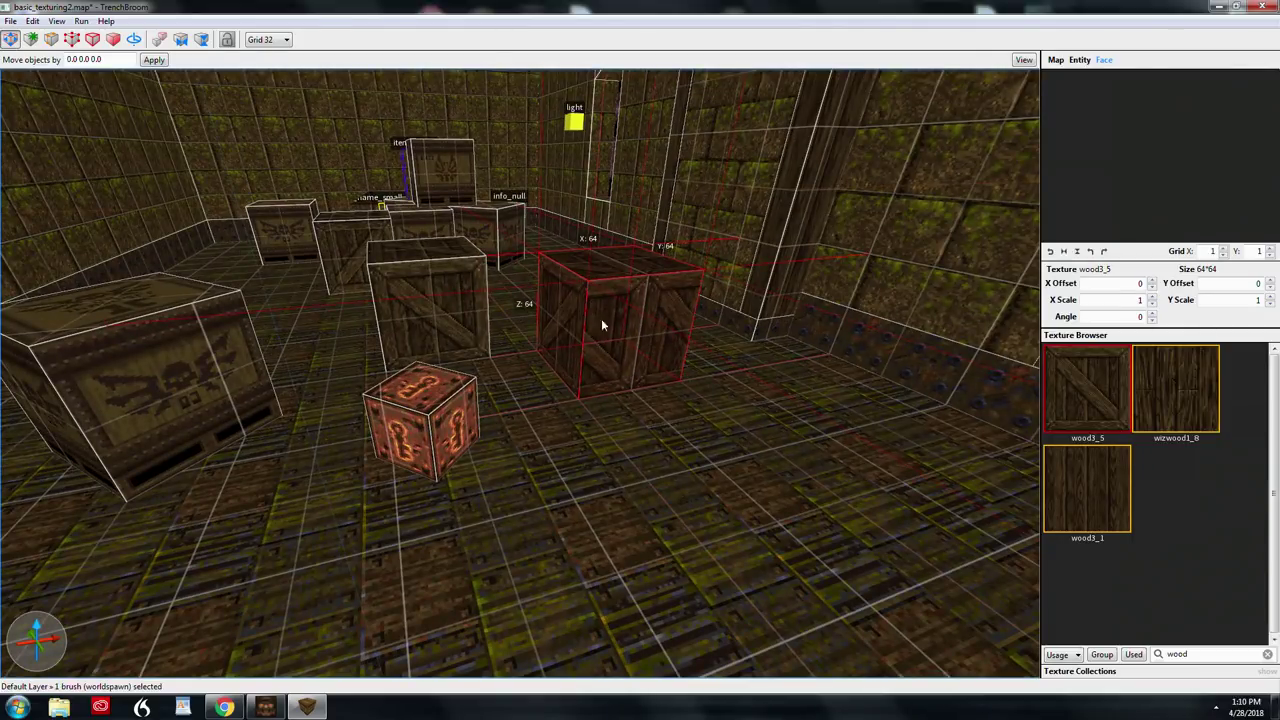
pyautogui.moveTo(579, 333); pyautogui.dragTo(666, 328)
pyautogui.moveTo(589, 374); pyautogui.dragTo(589, 416, button='right')
pyautogui.press('Escape')
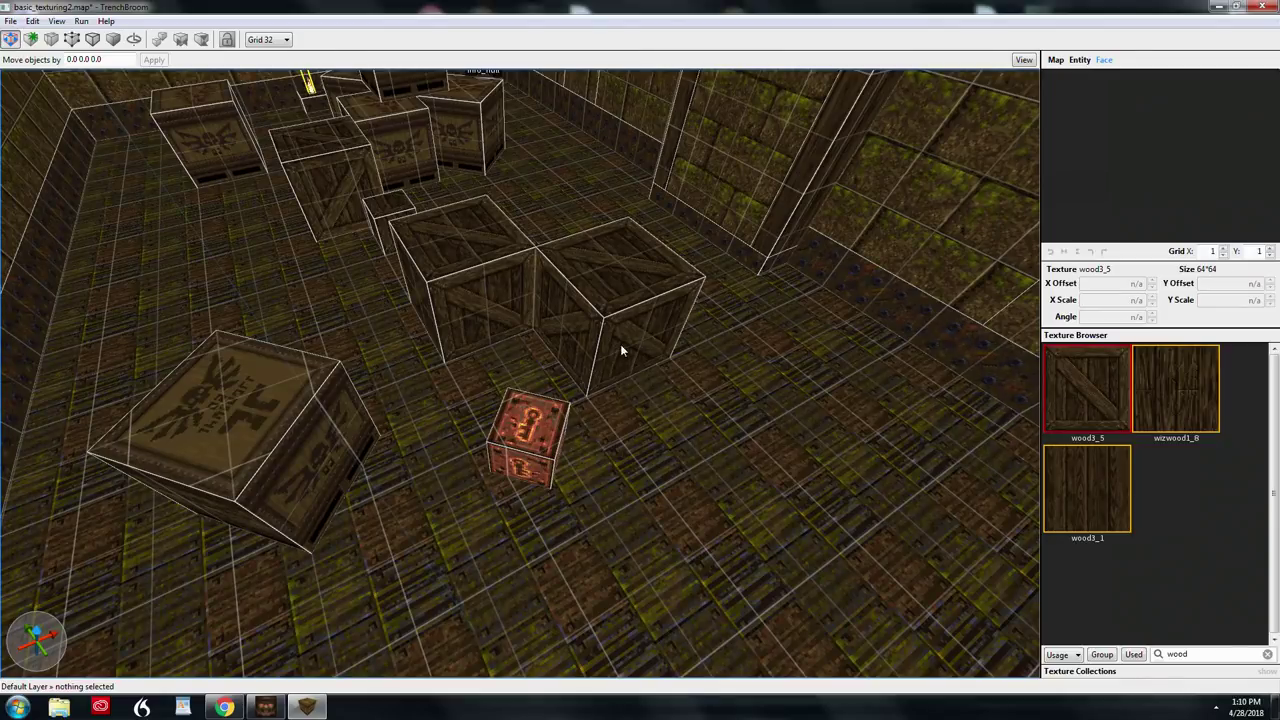
# Select a side face of the new wooden crate, switch to the whole brush and move it slightly
pyautogui.keyDown('shift'); pyautogui.click(644, 332); pyautogui.keyUp('shift')
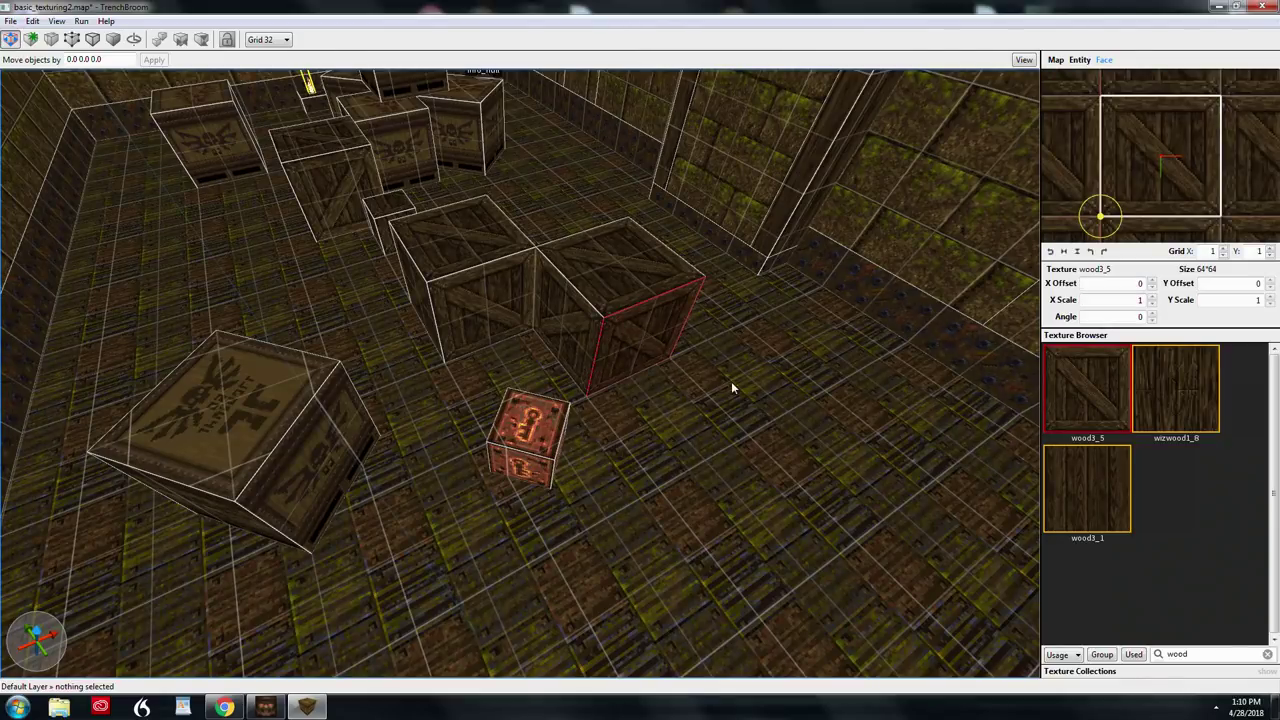
pyautogui.click(628, 331)
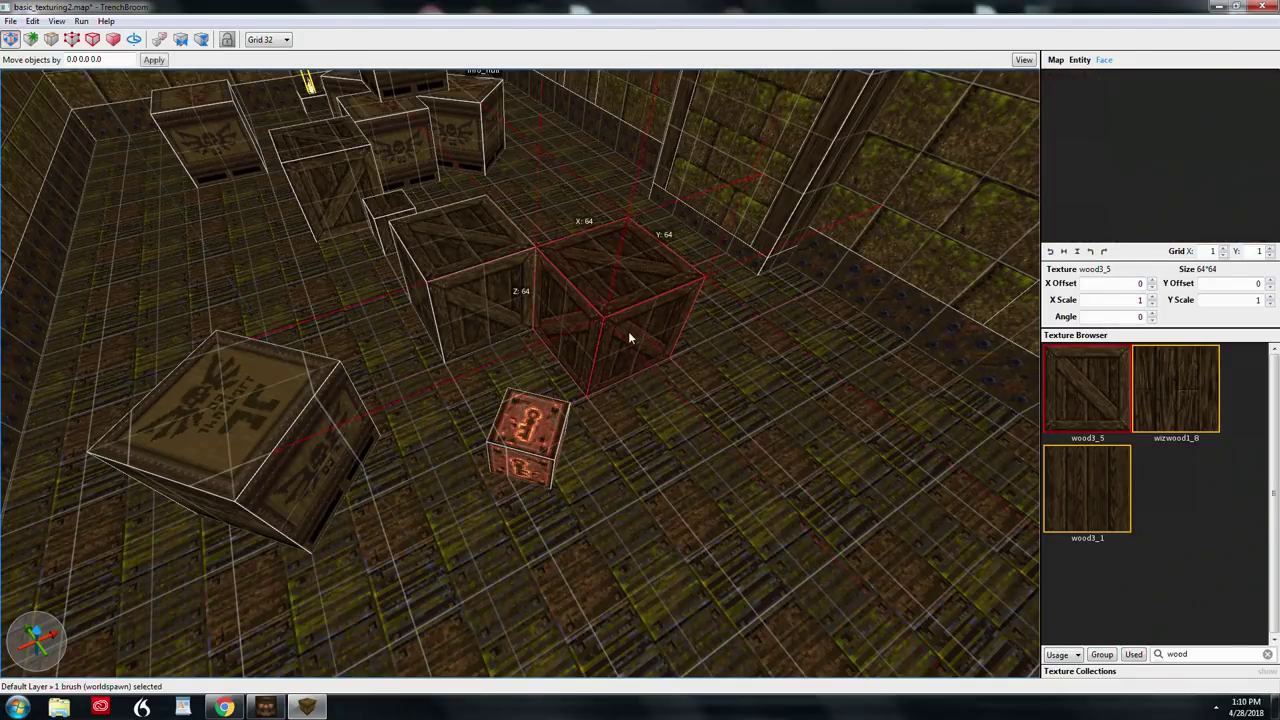
pyautogui.moveTo(628, 331)
pyautogui.mouseDown()
pyautogui.moveTo(698, 304)
pyautogui.moveTo(603, 342)
pyautogui.moveTo(682, 303)
pyautogui.moveTo(623, 337)
pyautogui.moveTo(679, 310)
pyautogui.moveTo(716, 313)
pyautogui.moveTo(539, 369)
pyautogui.moveTo(652, 342)
pyautogui.mouseUp()
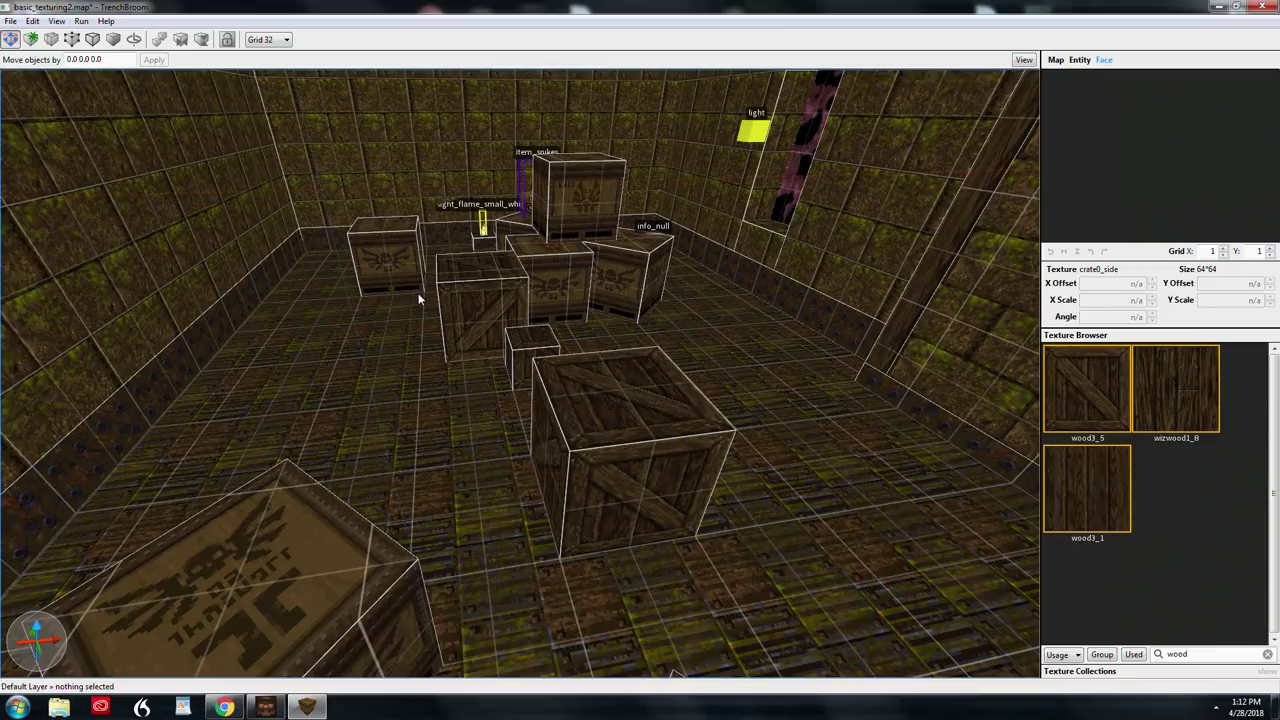
# Transfer the crate0_side texture and alignment from the far skull crate's front face to the nearest wooden crate's front face
pyautogui.keyDown('shift'); pyautogui.click(380, 247); pyautogui.keyUp('shift')
pyautogui.keyDown('alt'); pyautogui.click(675, 506); pyautogui.keyUp('alt')
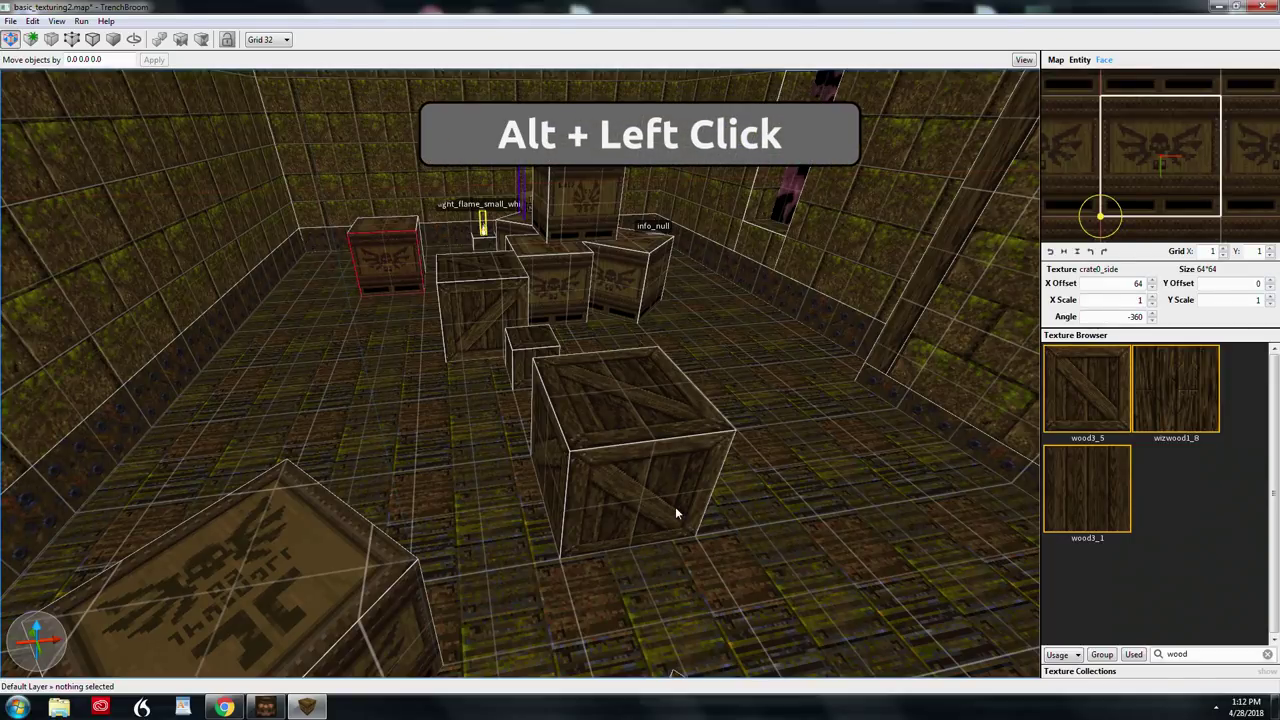
pyautogui.keyDown('alt'); pyautogui.click(675, 506); pyautogui.keyUp('alt')
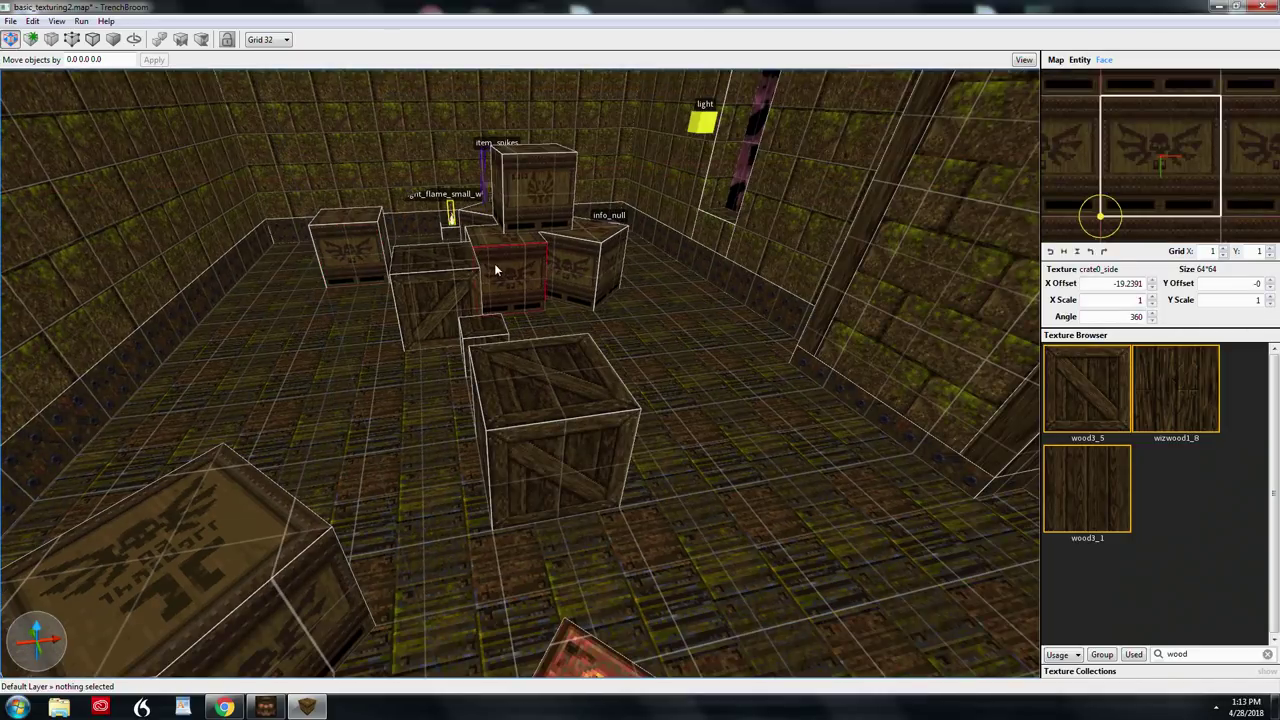
# Transfer the rotated crate's crate0_side texture with its alignment to the wooden crate's front face, and undo the transfer
pyautogui.keyDown('alt'); pyautogui.click(571, 477); pyautogui.keyUp('alt')
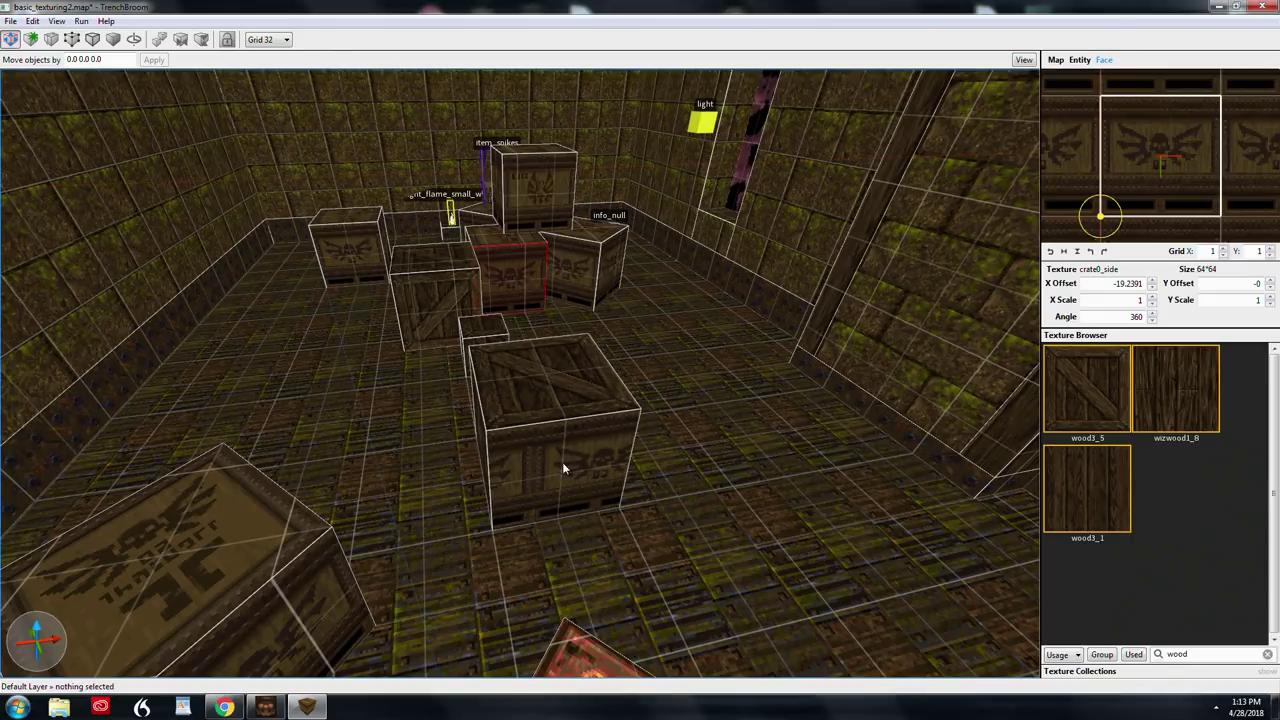
pyautogui.hotkey('ctrl', 'z')
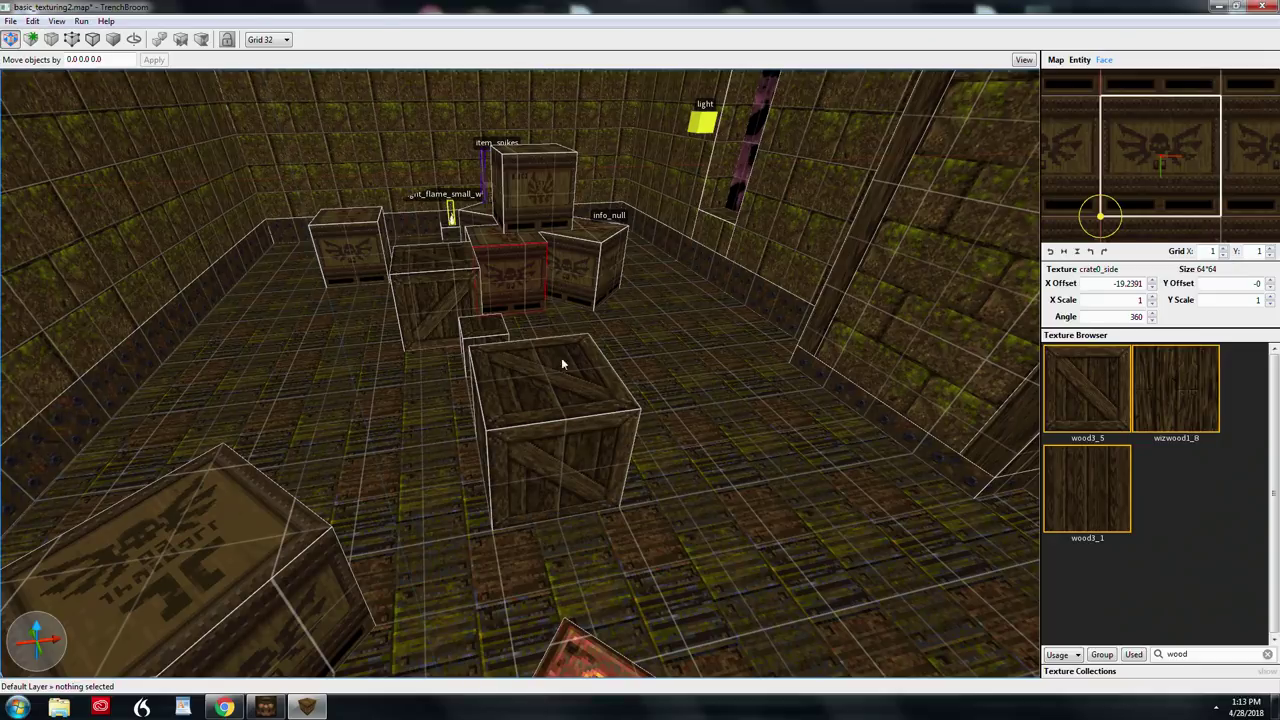
# Transfer only the crate0_side texture, without its alignment attributes, to the wooden crate's front face
pyautogui.keyDown('ctrl'); pyautogui.keyDown('alt'); pyautogui.click(561, 408); pyautogui.keyUp('alt'); pyautogui.keyUp('ctrl')
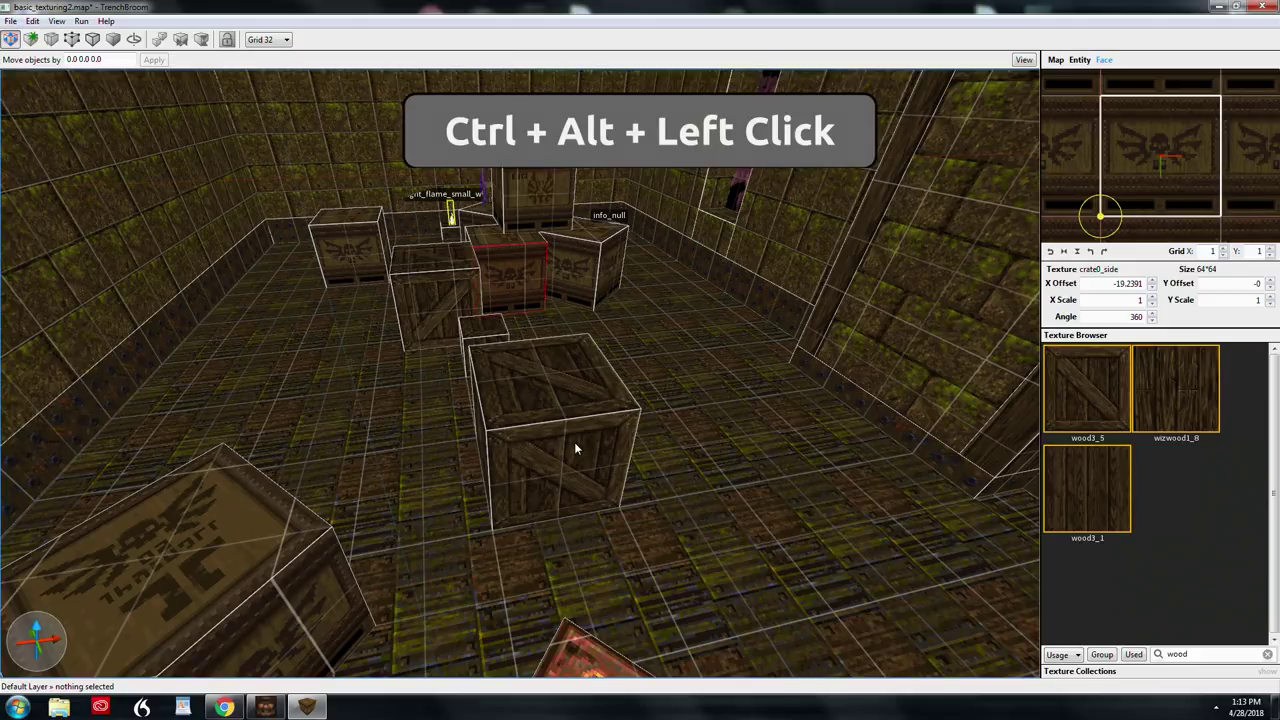
pyautogui.keyDown('ctrl'); pyautogui.keyDown('alt'); pyautogui.click(575, 446); pyautogui.keyUp('alt'); pyautogui.keyUp('ctrl')
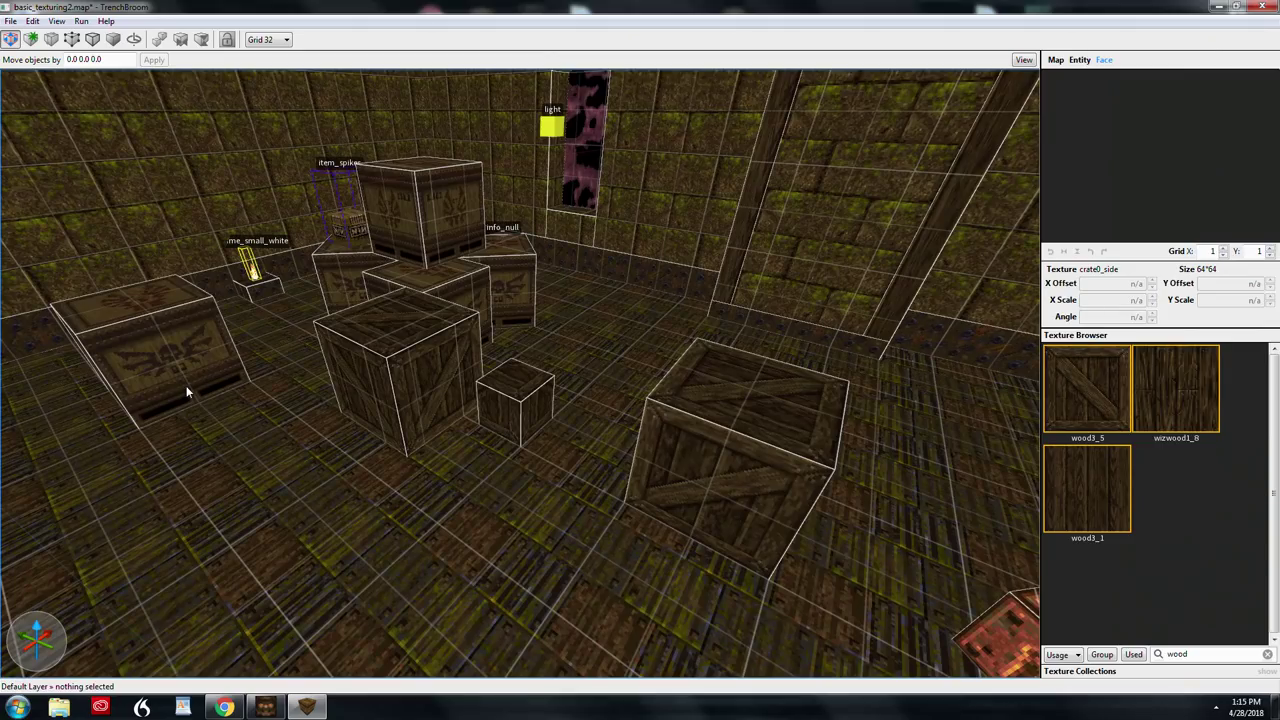
# Copy the skull crate's crate0_side face and paste its texture onto the large wooden crate's side face
pyautogui.click(190, 368)
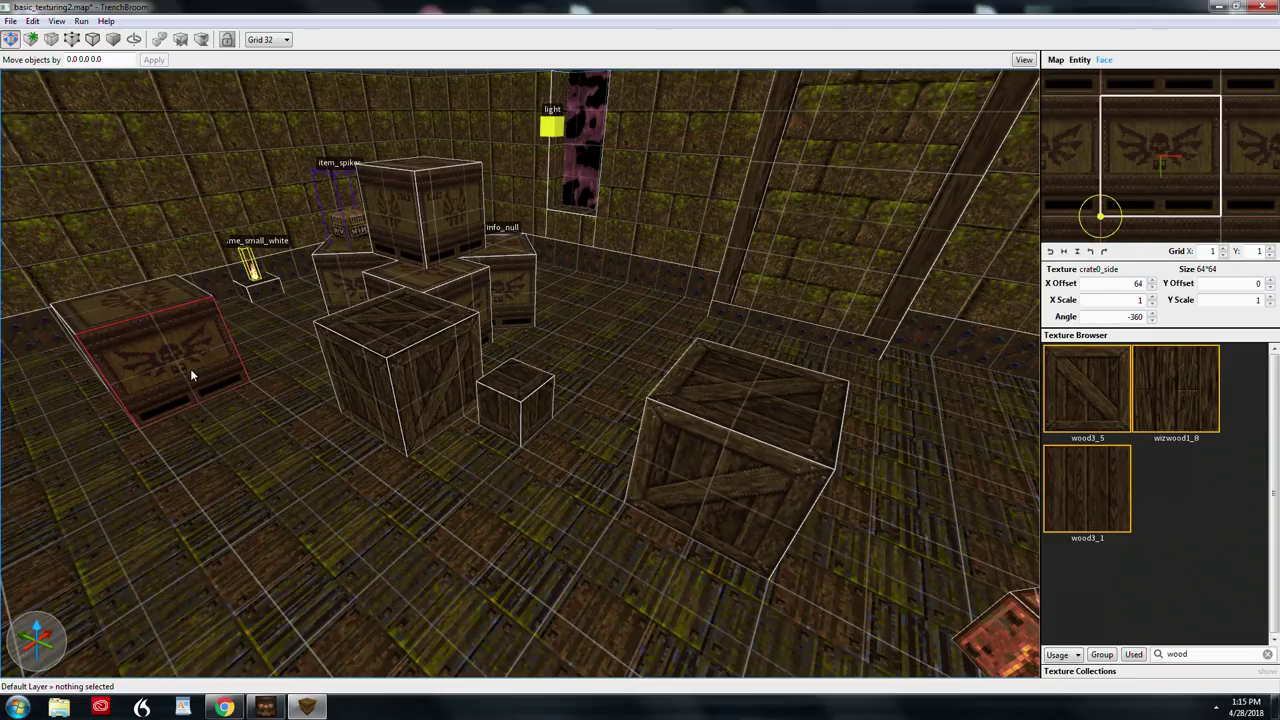
pyautogui.hotkey('ctrl', 'c')
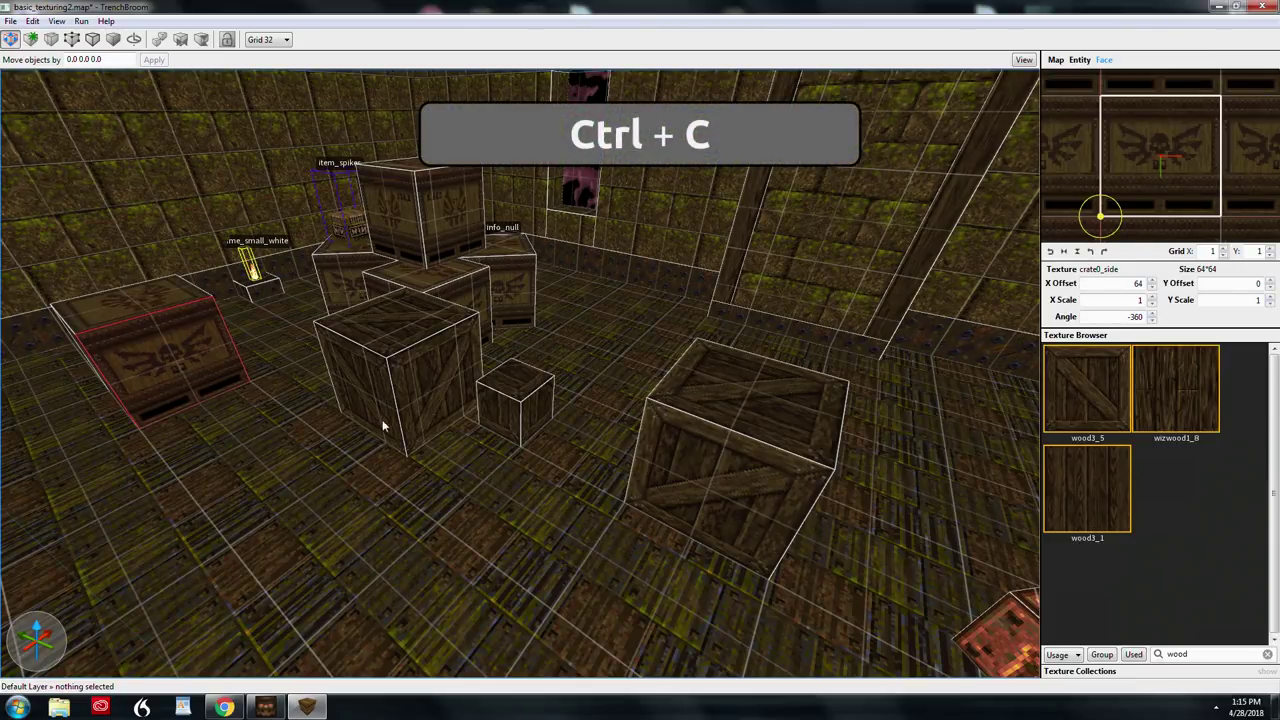
pyautogui.moveTo(382, 420); pyautogui.dragTo(397, 420, button='right')
pyautogui.keyDown('shift'); pyautogui.click(657, 450); pyautogui.keyUp('shift')
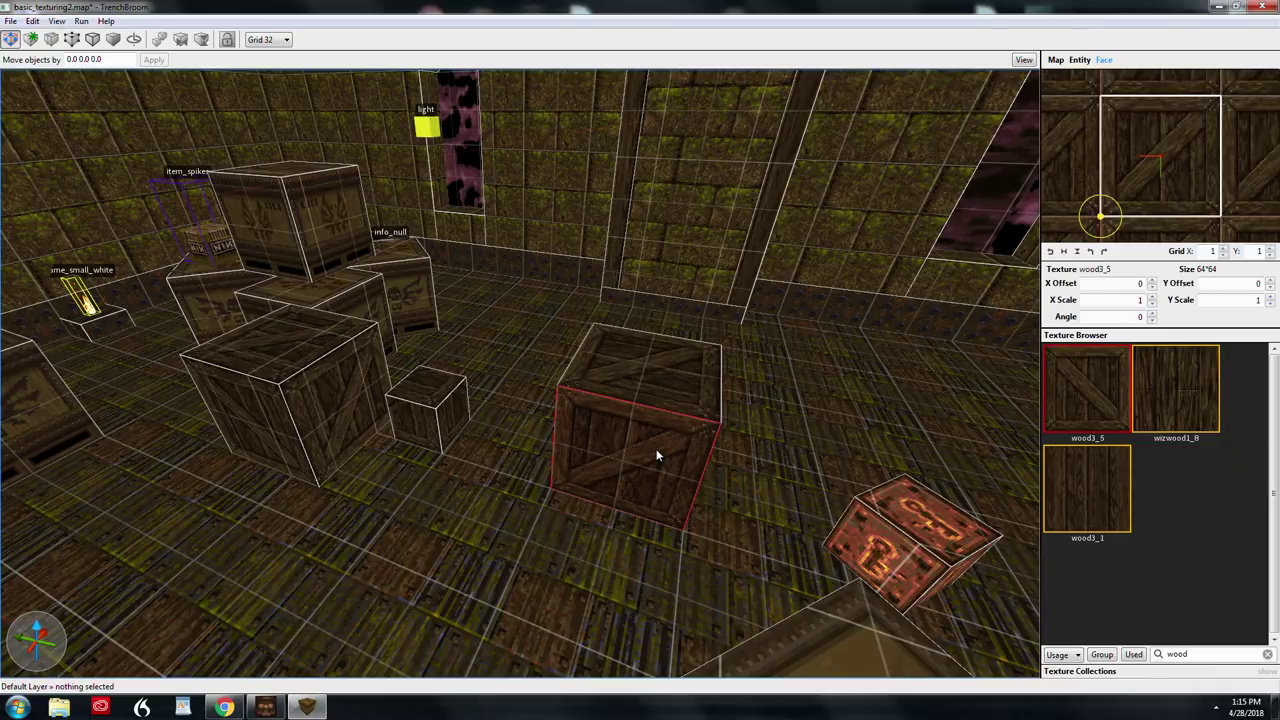
pyautogui.hotkey('ctrl', 'v')
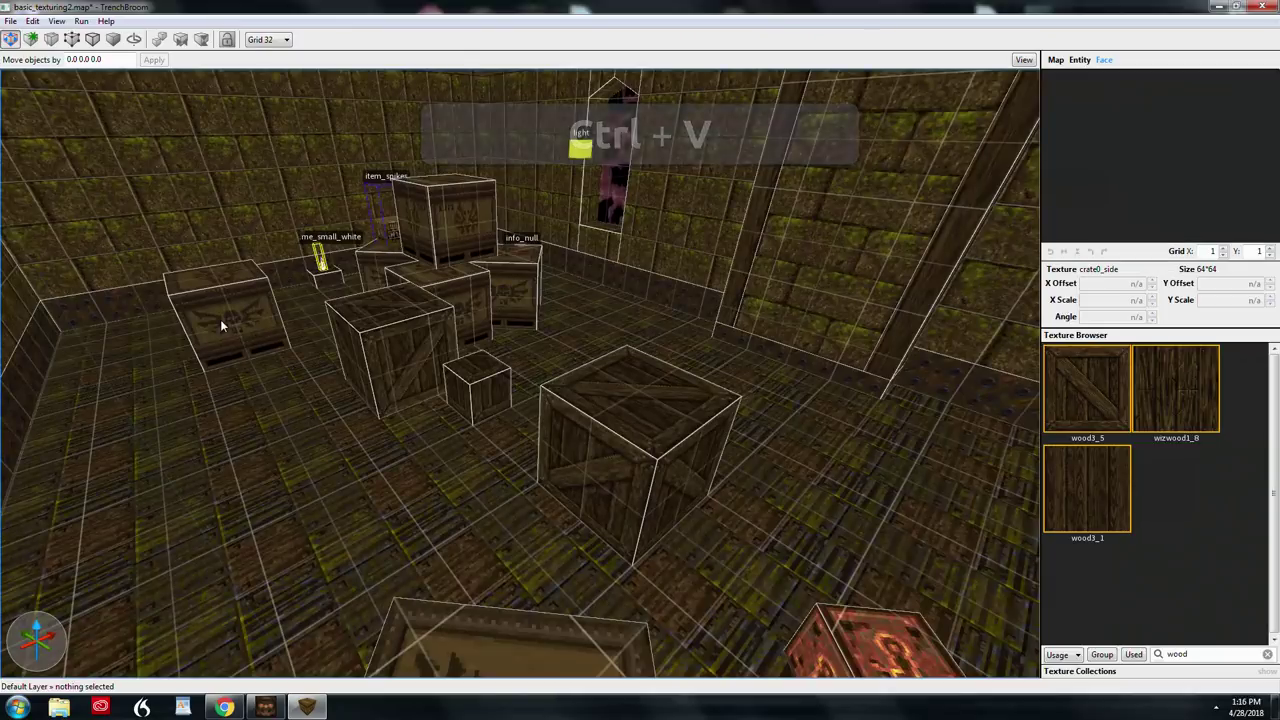
# Select the large wooden crate's side face and apply its wood3_5 texture to all faces of the far skull crate
pyautogui.click(214, 309)
pyautogui.moveTo(428, 460)
pyautogui.mouseDown(button='right')
pyautogui.moveTo(440, 468)
pyautogui.moveTo(470, 447)
pyautogui.mouseUp(button='right')
pyautogui.press('Escape')
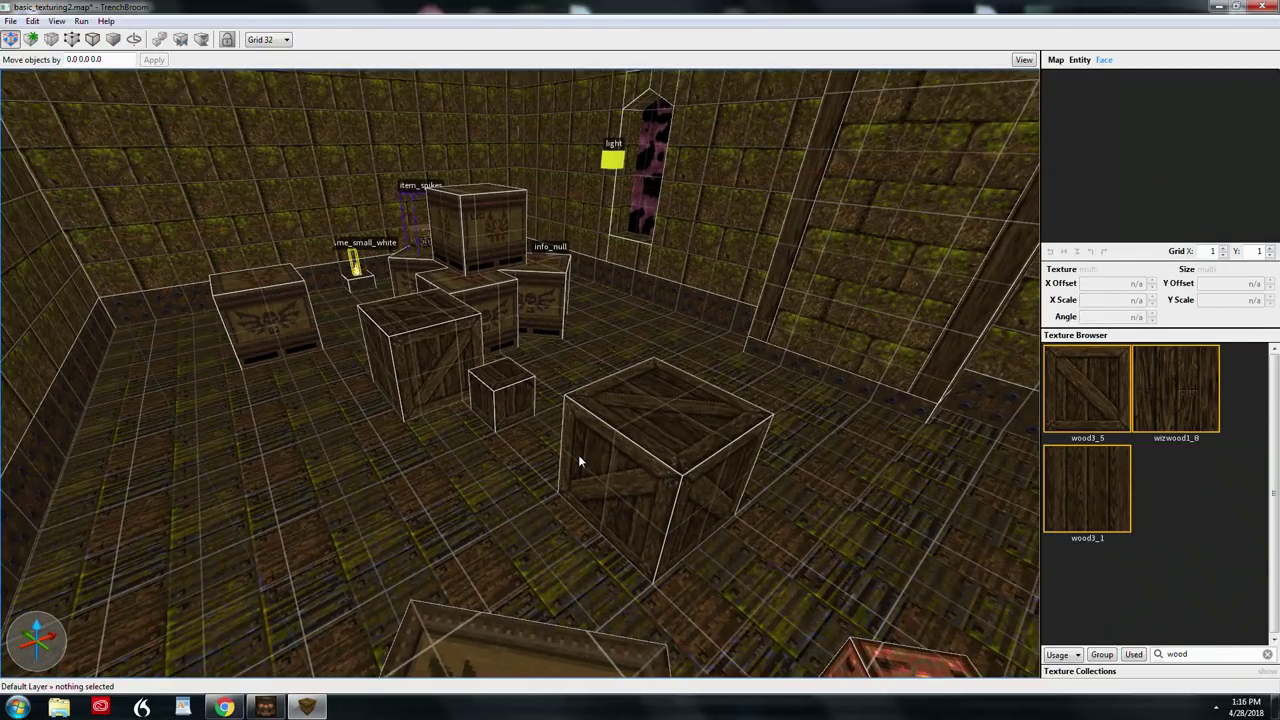
pyautogui.keyDown('shift'); pyautogui.click(578, 454); pyautogui.keyUp('shift')
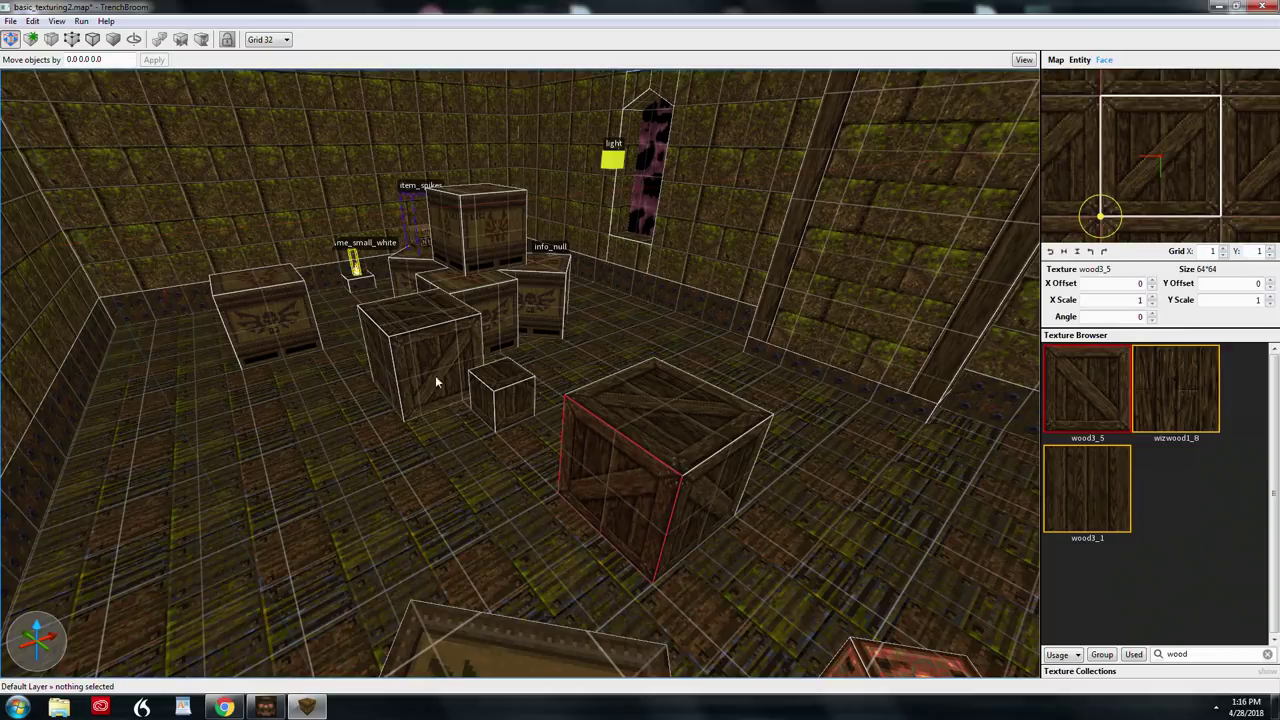
pyautogui.keyDown('alt'); pyautogui.doubleClick(257, 310); pyautogui.keyUp('alt')
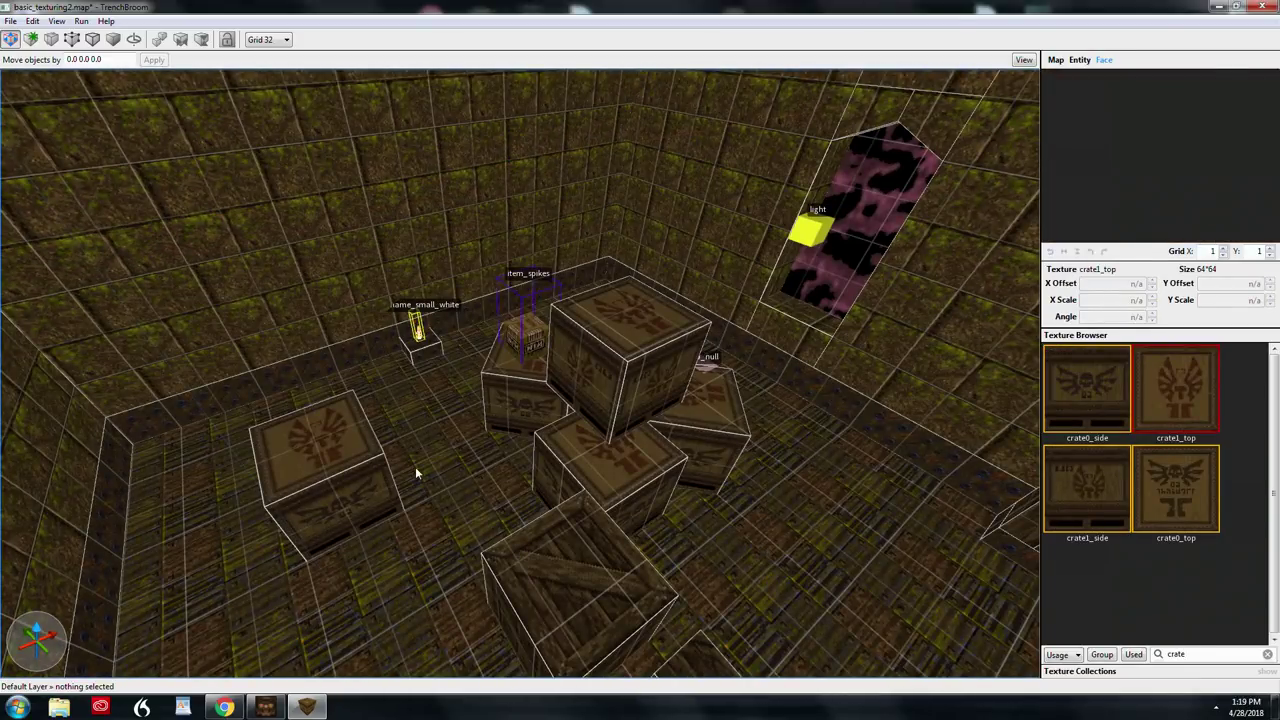
# Select the crate1_top faces of the four crates standing on the floor and start replacing their texture
pyautogui.keyDown('ctrl'); pyautogui.keyDown('shift'); pyautogui.click(334, 432); pyautogui.keyUp('shift'); pyautogui.keyUp('ctrl')
pyautogui.keyDown('ctrl'); pyautogui.keyDown('shift'); pyautogui.click(518, 374); pyautogui.keyUp('shift'); pyautogui.keyUp('ctrl')
pyautogui.keyDown('ctrl'); pyautogui.keyDown('shift'); pyautogui.click(610, 462); pyautogui.keyUp('shift'); pyautogui.keyUp('ctrl')
pyautogui.keyDown('ctrl'); pyautogui.keyDown('shift'); pyautogui.click(726, 410); pyautogui.keyUp('shift'); pyautogui.keyUp('ctrl')
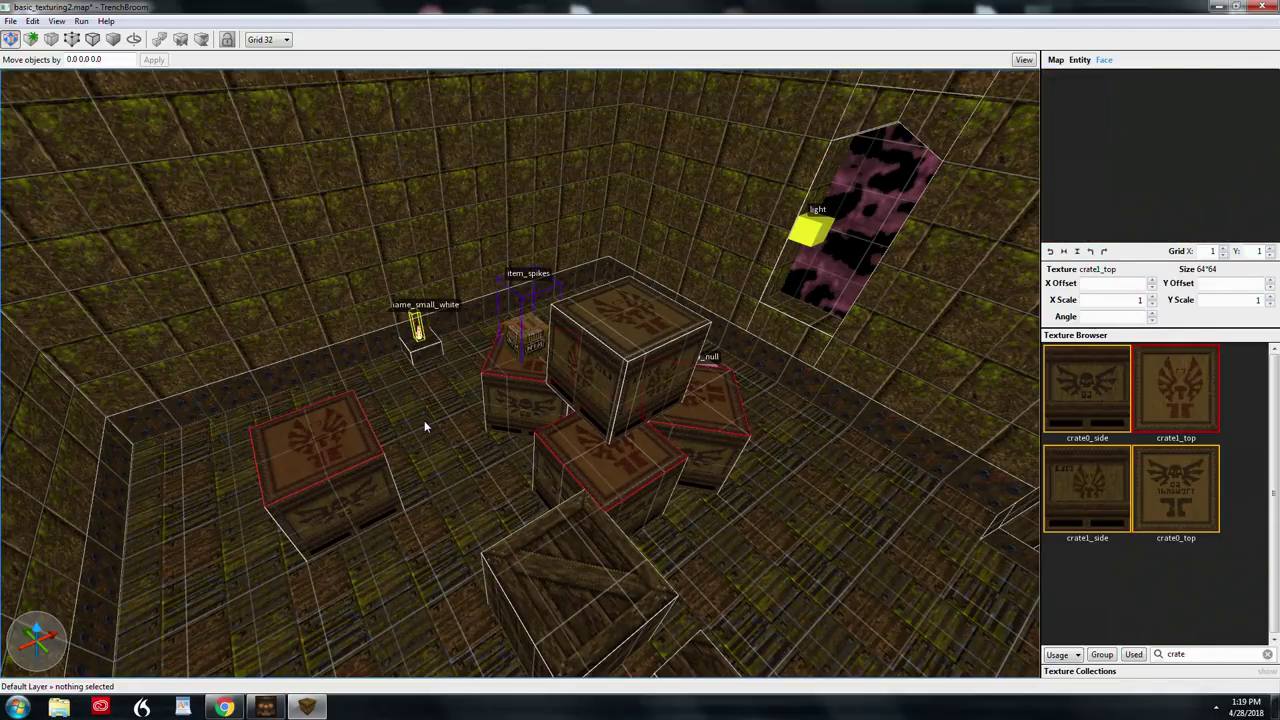
pyautogui.click(33, 21)
pyautogui.click(62, 429)
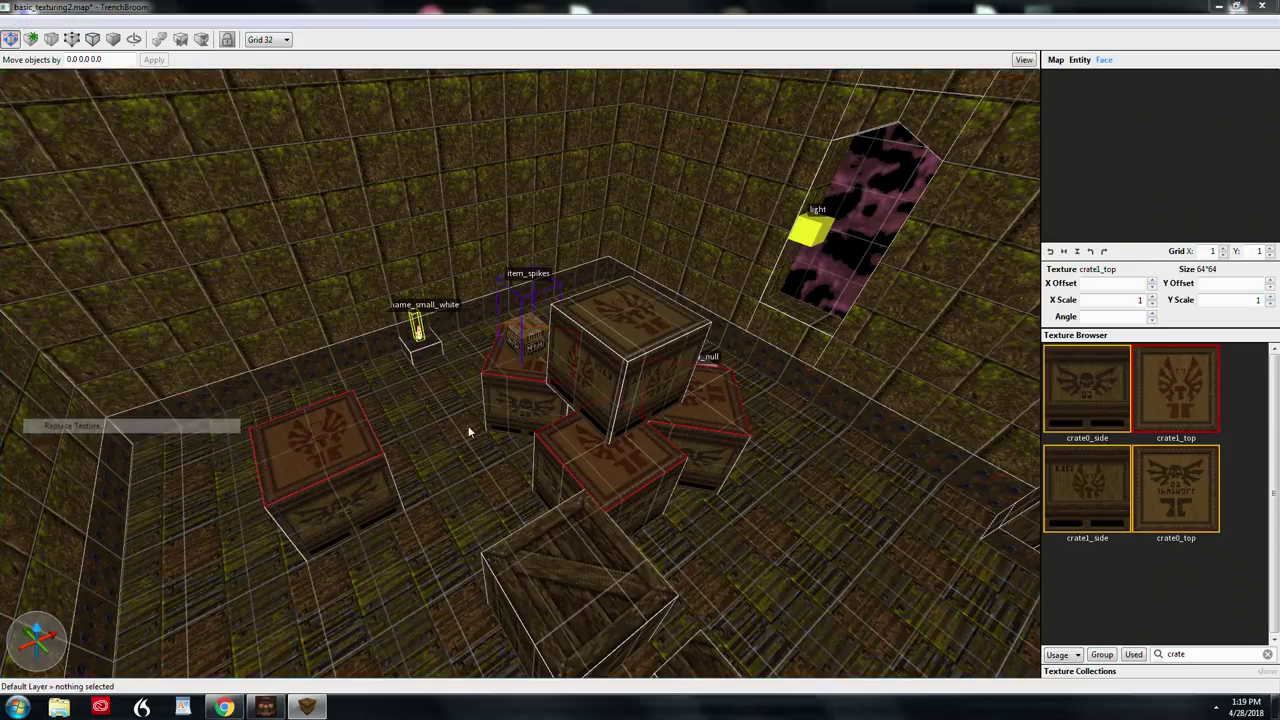
pyautogui.moveTo(531, 208); pyautogui.dragTo(527, 144)
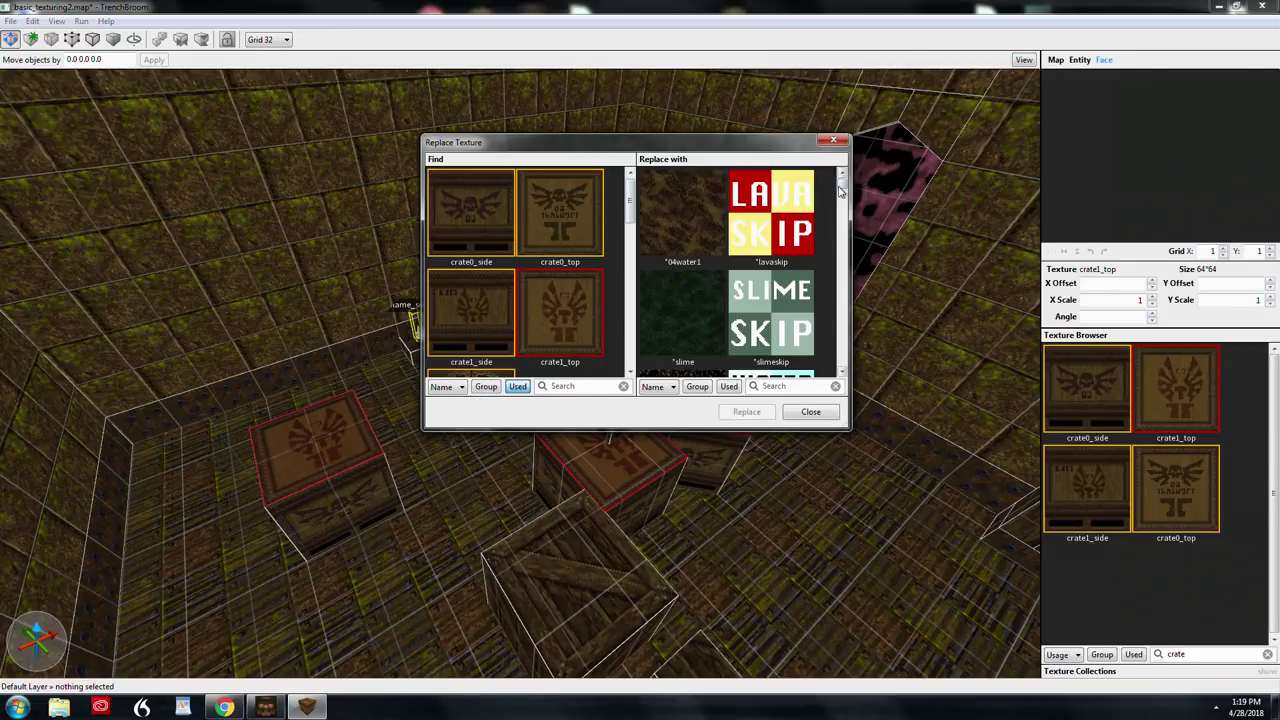
# Limit the replacement textures to those used in the map and filter them by "cra"
pyautogui.moveTo(842, 188); pyautogui.dragTo(837, 350)
pyautogui.click(736, 387)
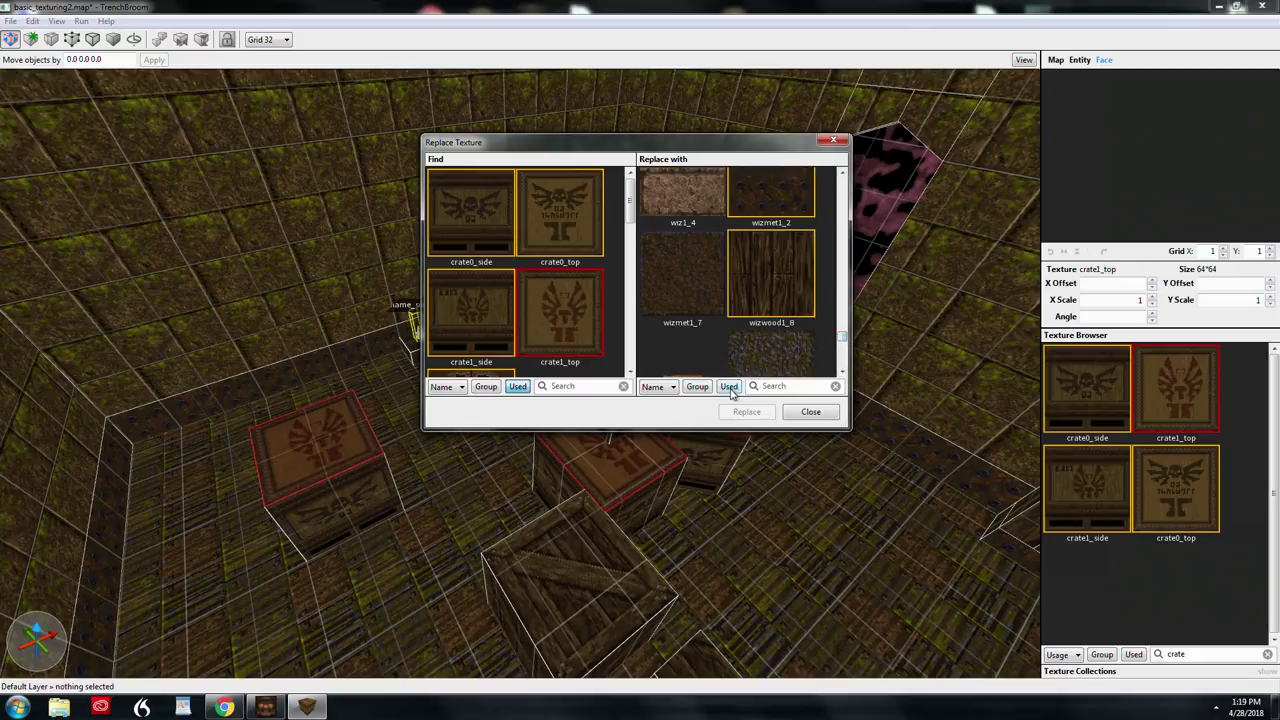
pyautogui.click(801, 384)
pyautogui.write('cra')
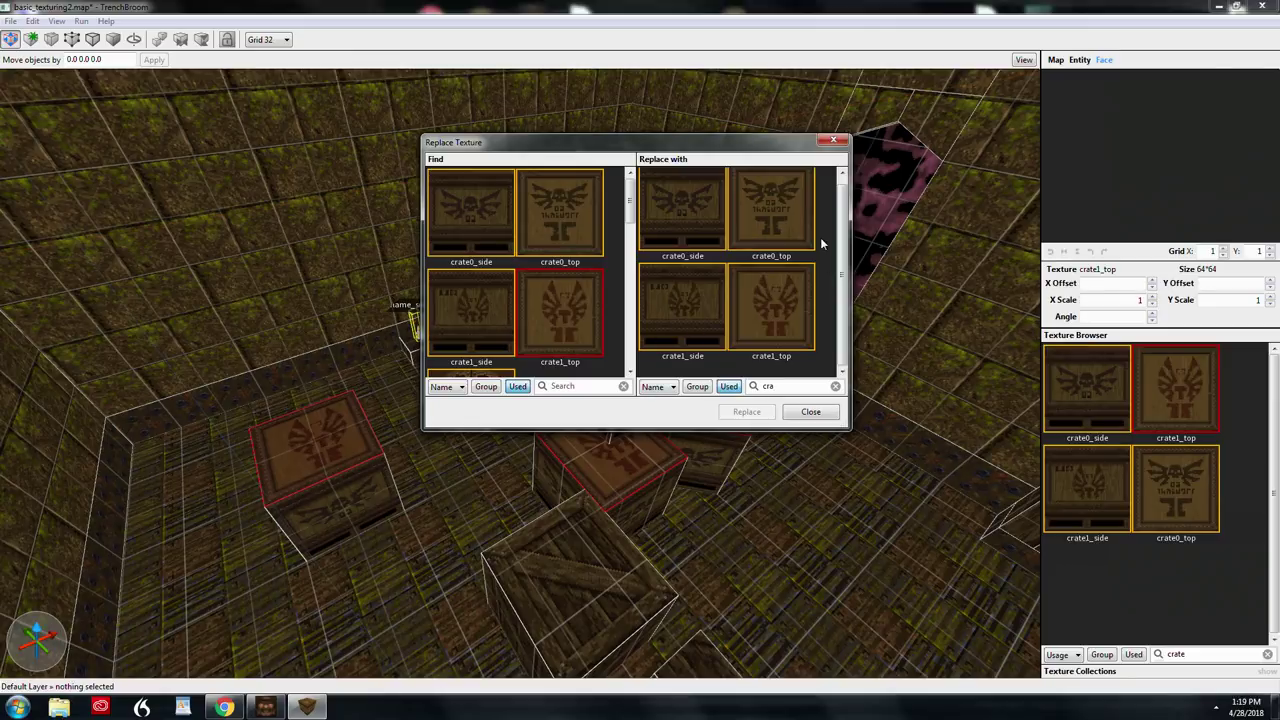
# Replace crate1_top with crate0_top on the selected crate top faces
pyautogui.click(760, 224)
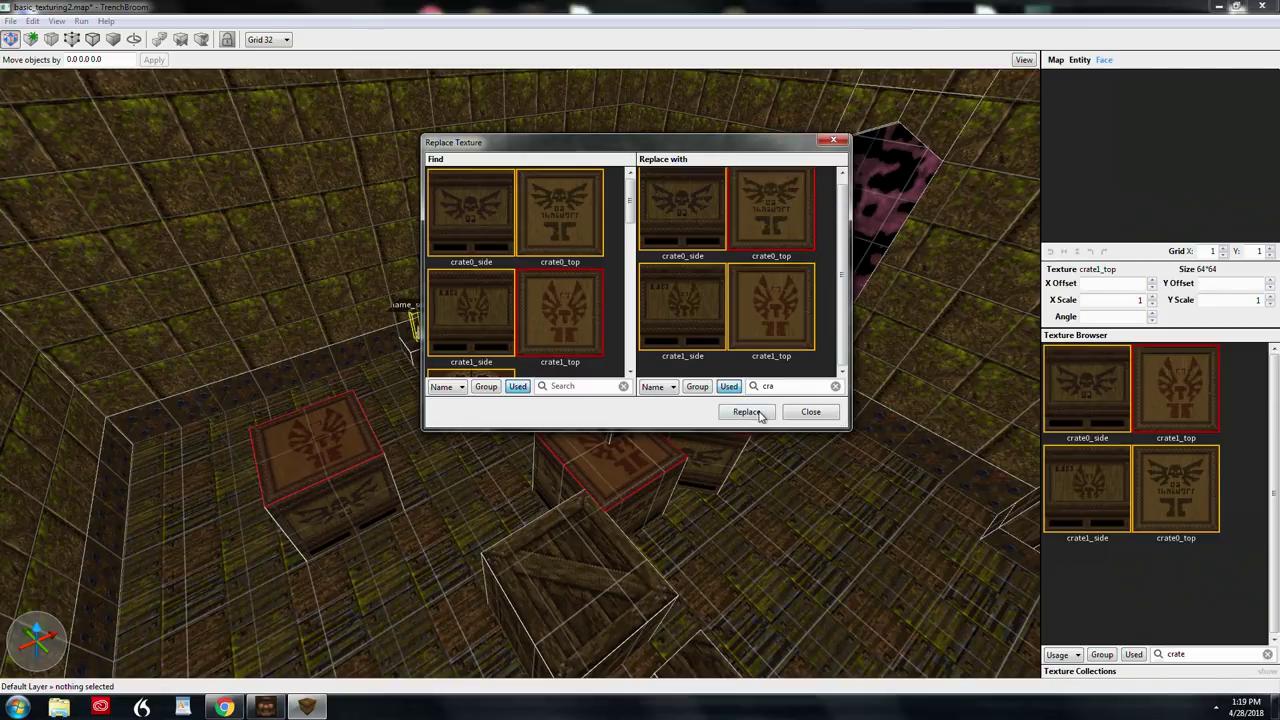
pyautogui.click(760, 415)
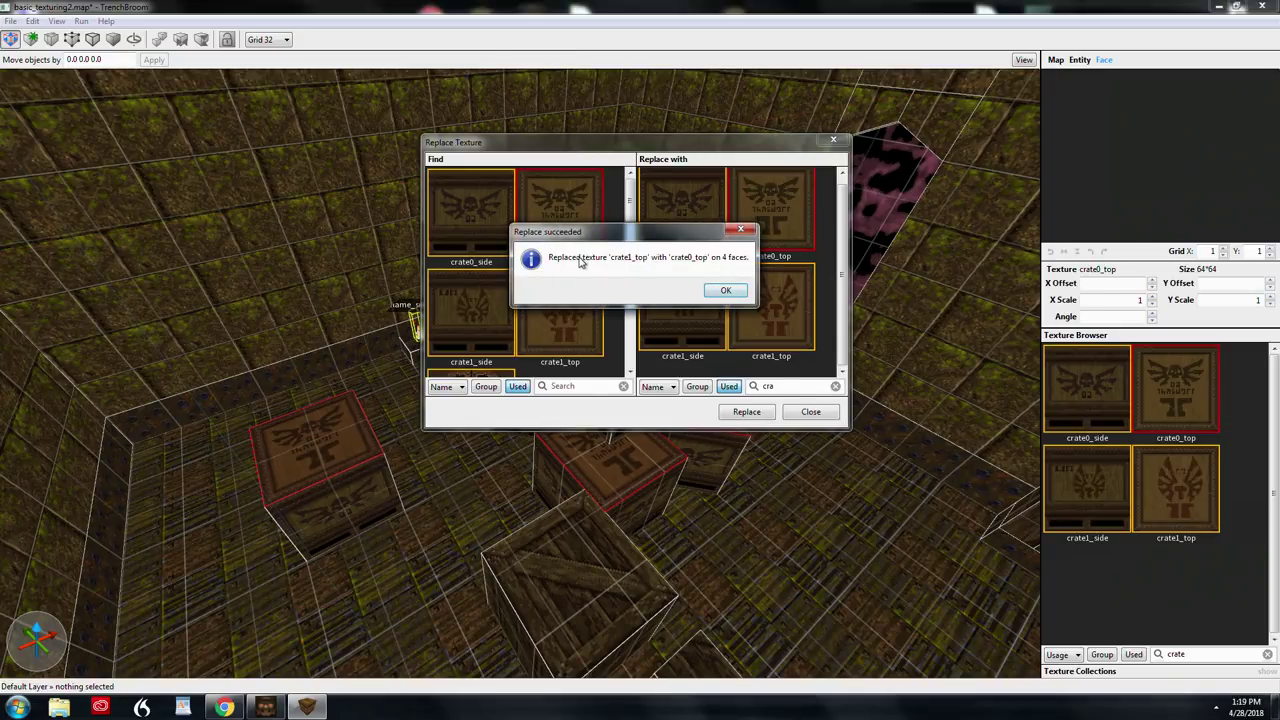
pyautogui.click(727, 291)
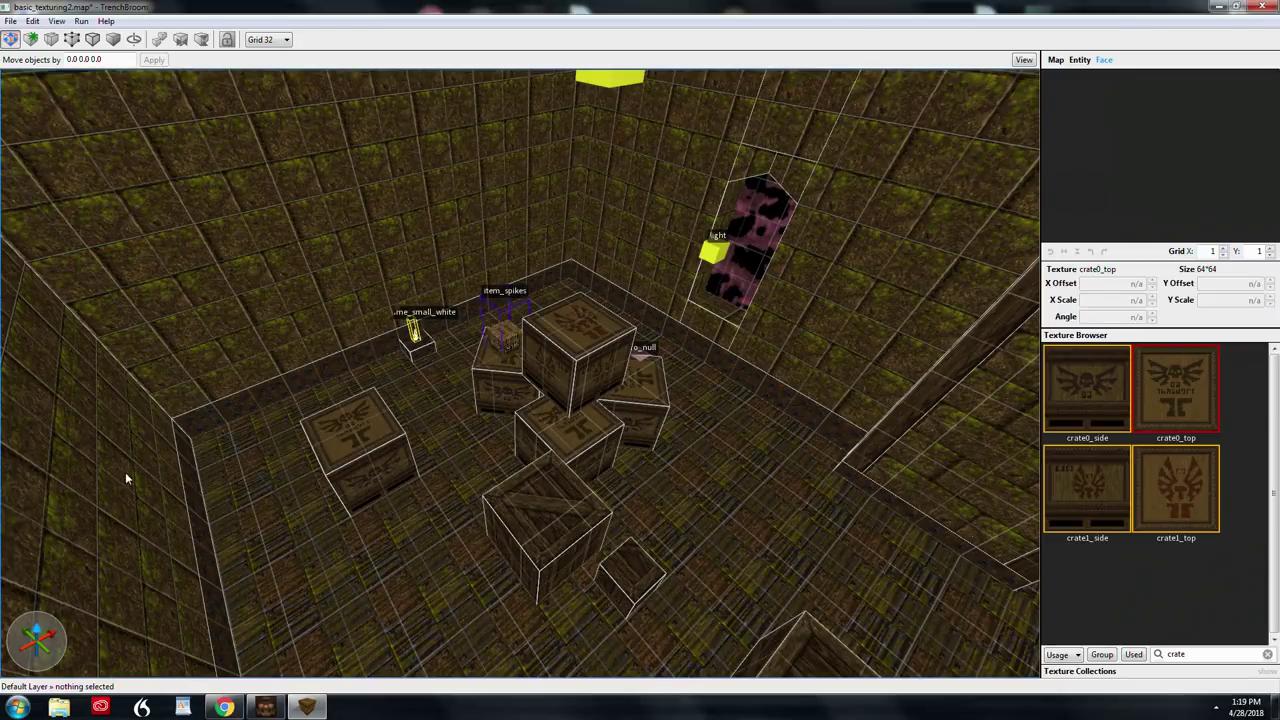
# Start a texture replacement with no faces selected and choose wswamp2_1 as the texture to find
pyautogui.click(33, 20)
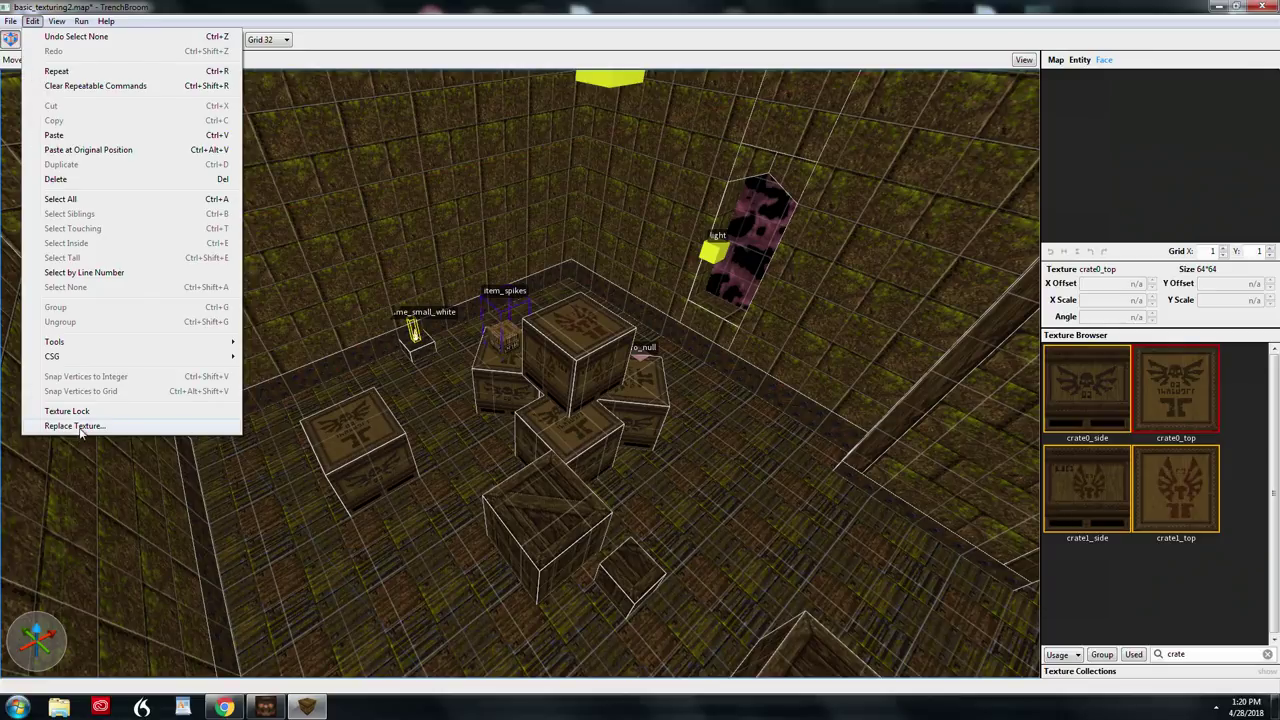
pyautogui.click(74, 425)
pyautogui.moveTo(632, 262); pyautogui.dragTo(618, 406)
pyautogui.click(493, 378)
# Filter the replacement textures by "wi", replace wswamp2_1 with wiz1_4 throughout the map, and clear the selection
pyautogui.moveTo(845, 249); pyautogui.dragTo(843, 297)
pyautogui.click(786, 450)
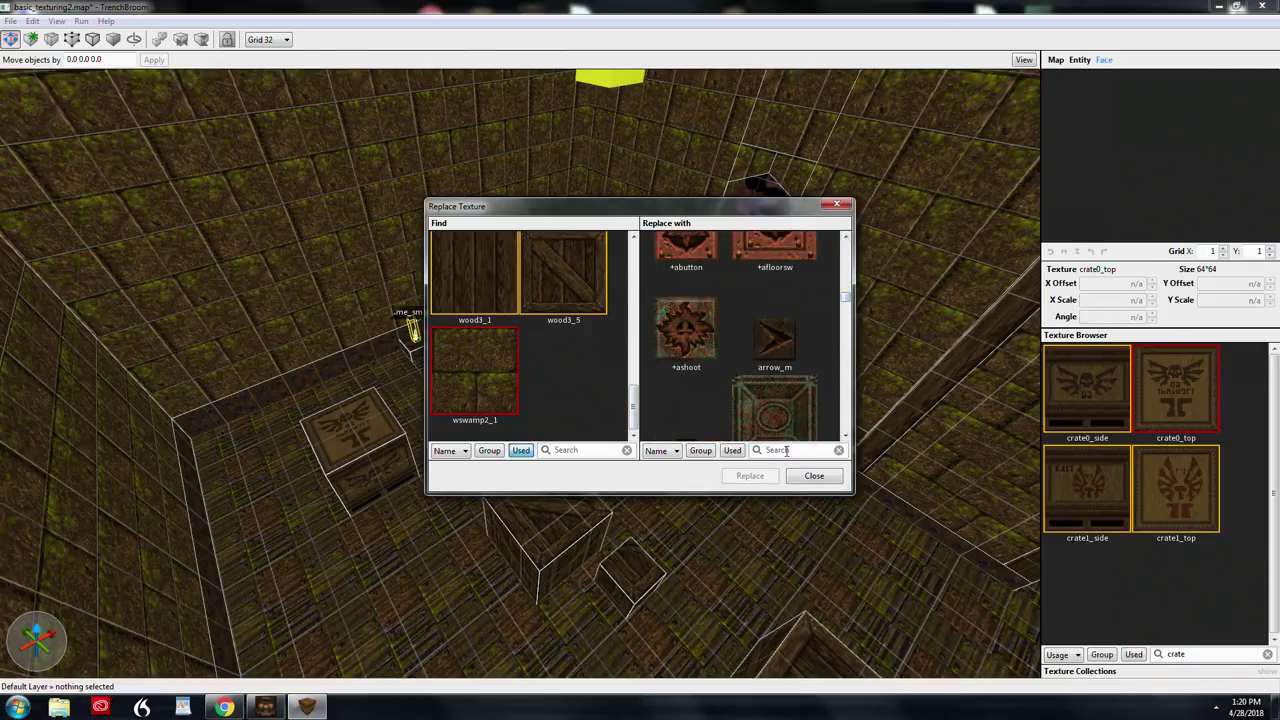
pyautogui.click(786, 451)
pyautogui.write('wi')
pyautogui.click(701, 300)
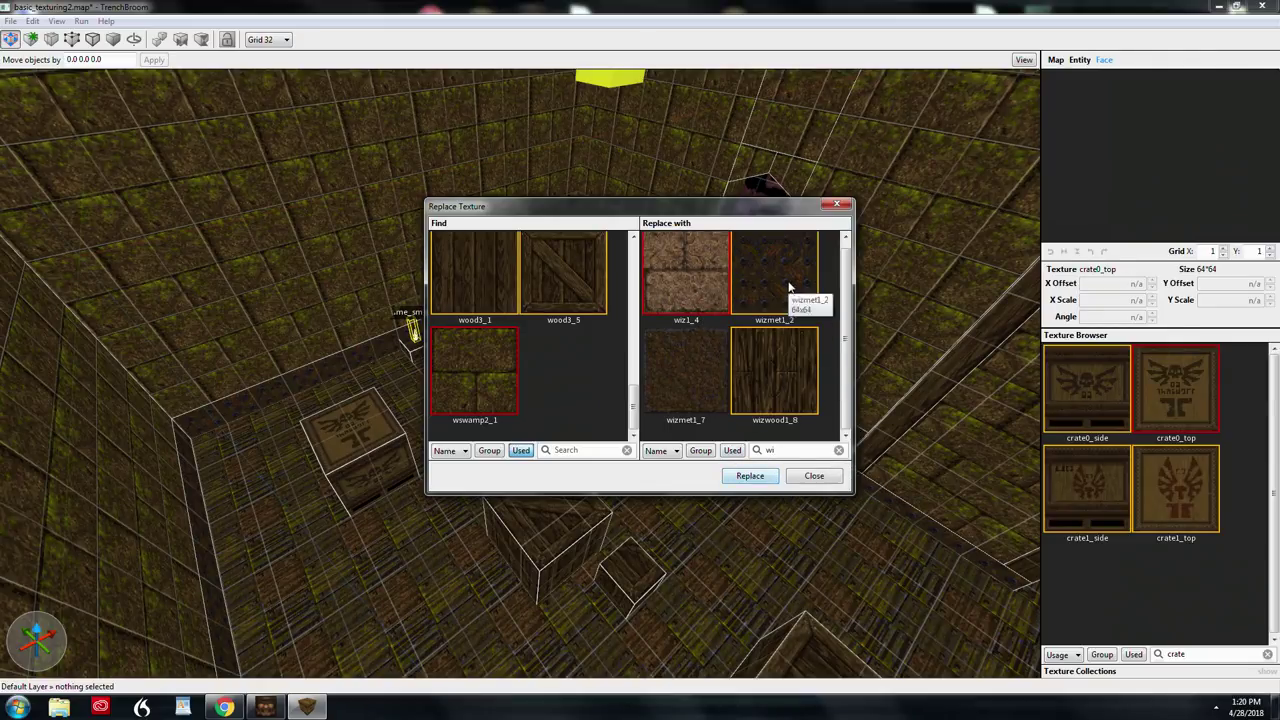
pyautogui.click(762, 481)
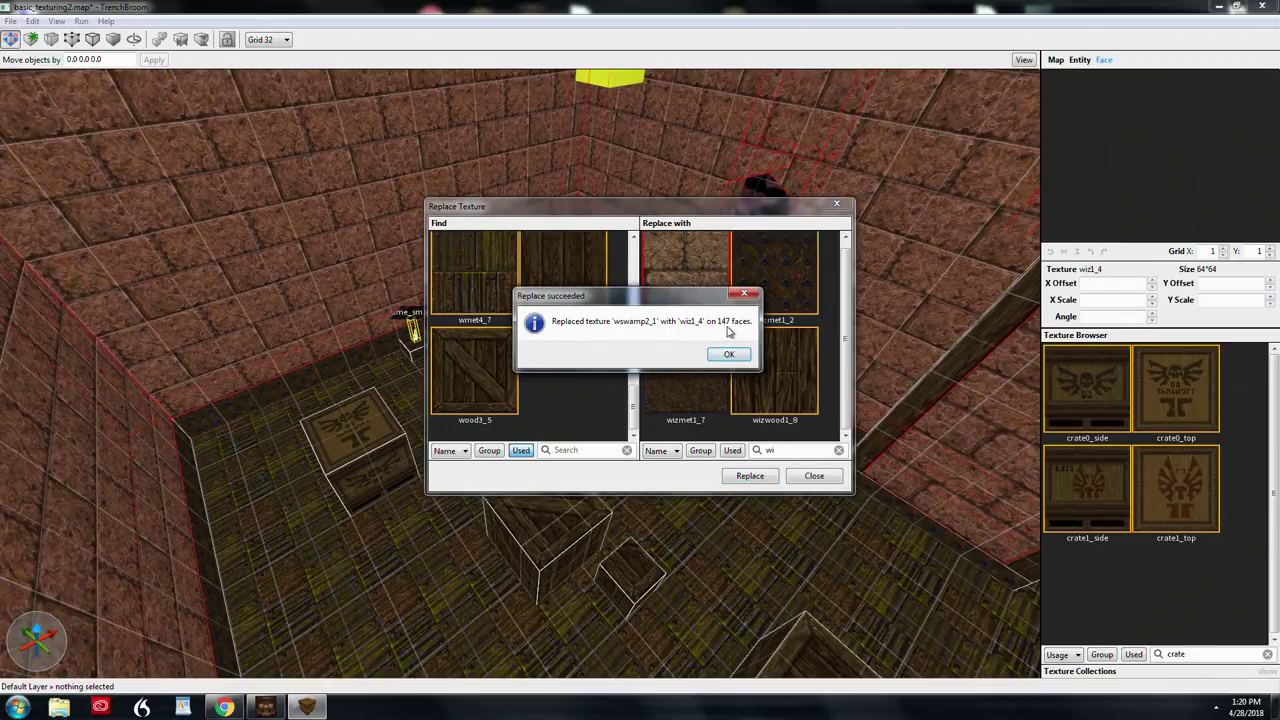
pyautogui.click(729, 354)
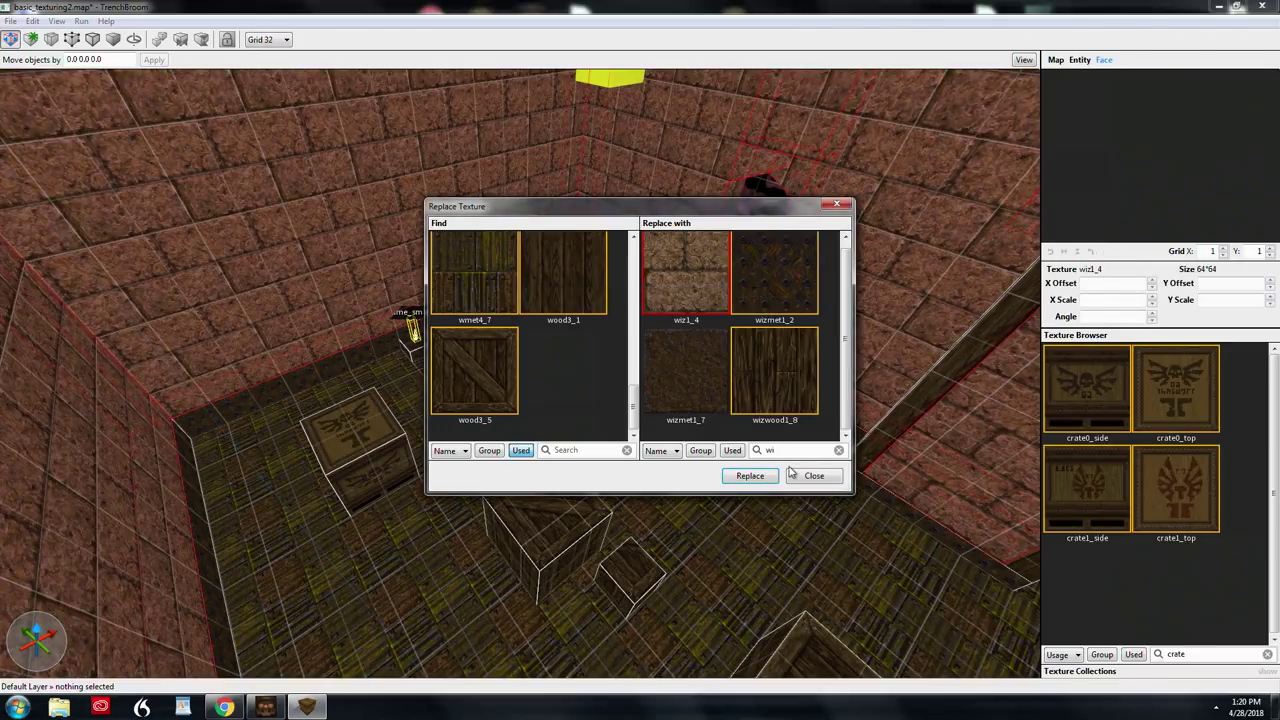
pyautogui.click(814, 475)
pyautogui.moveTo(710, 431); pyautogui.dragTo(734, 385, button='right')
pyautogui.press('Escape')
pyautogui.press('s')
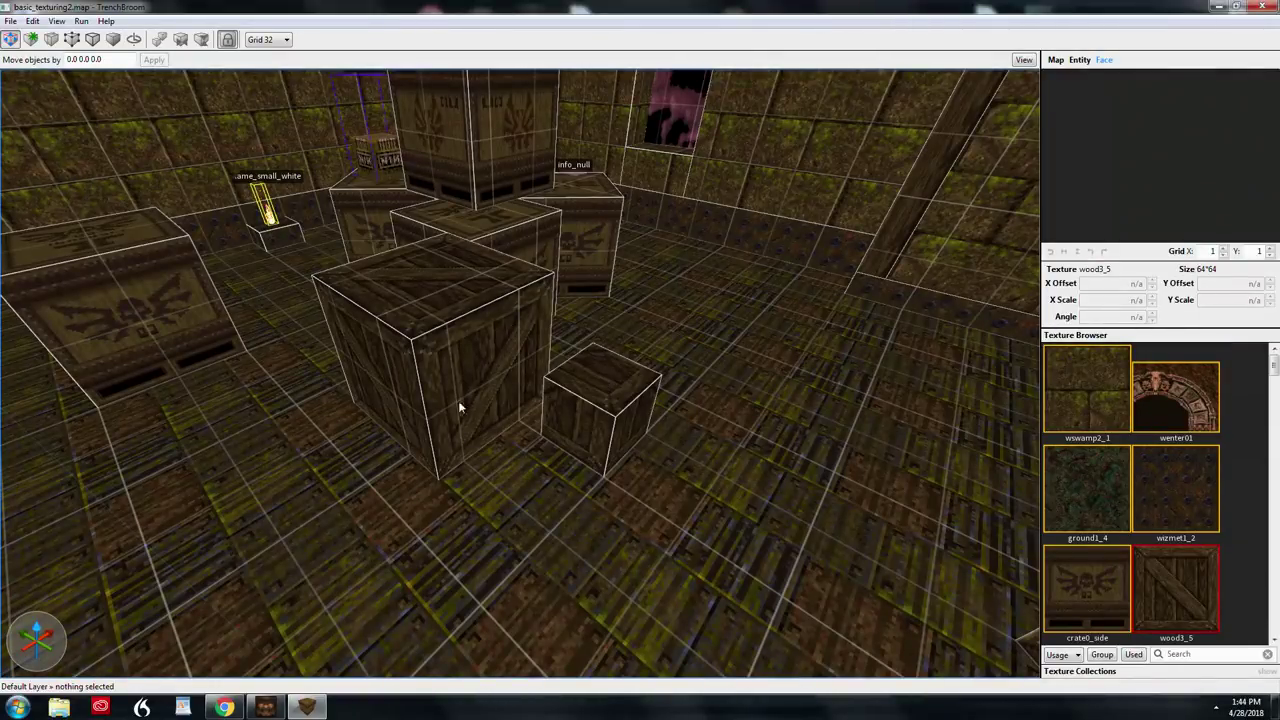
# Select all faces of the small wooden crate and change the X and Y scale of its wood3_5 texture
pyautogui.keyDown('shift'); pyautogui.doubleClick(582, 377); pyautogui.keyUp('shift')
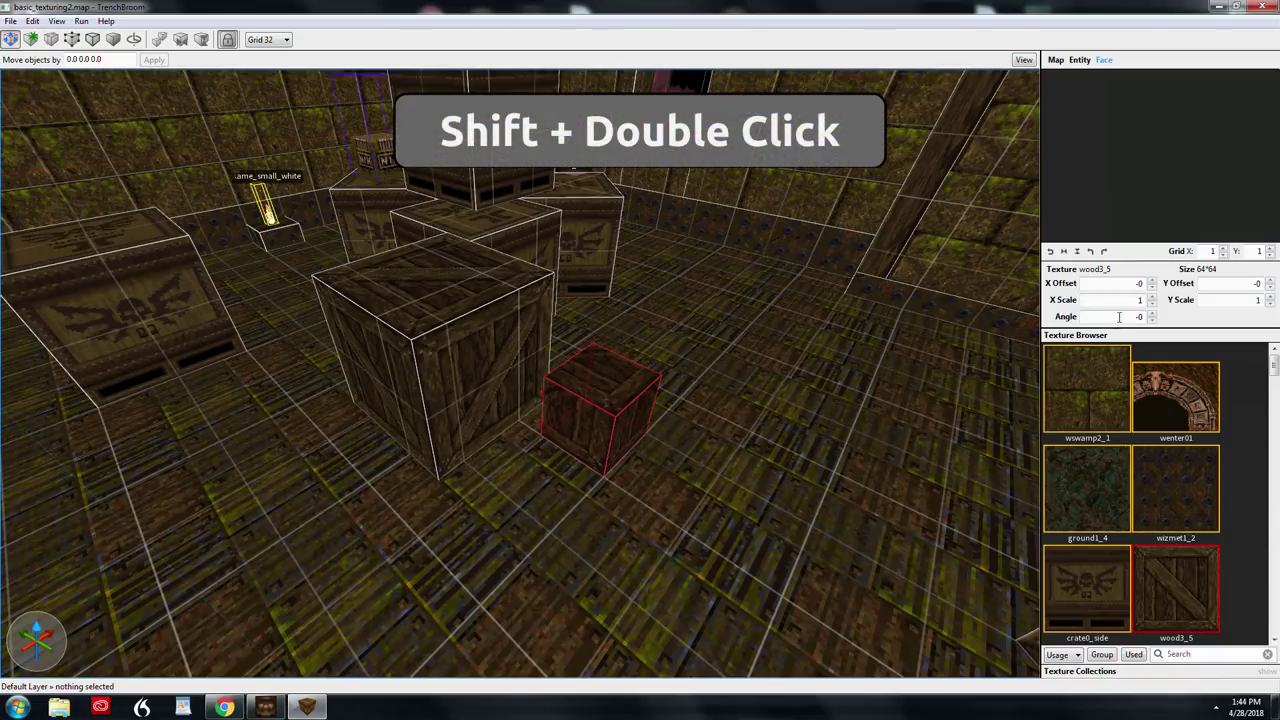
pyautogui.moveTo(1127, 301); pyautogui.dragTo(1258, 314)
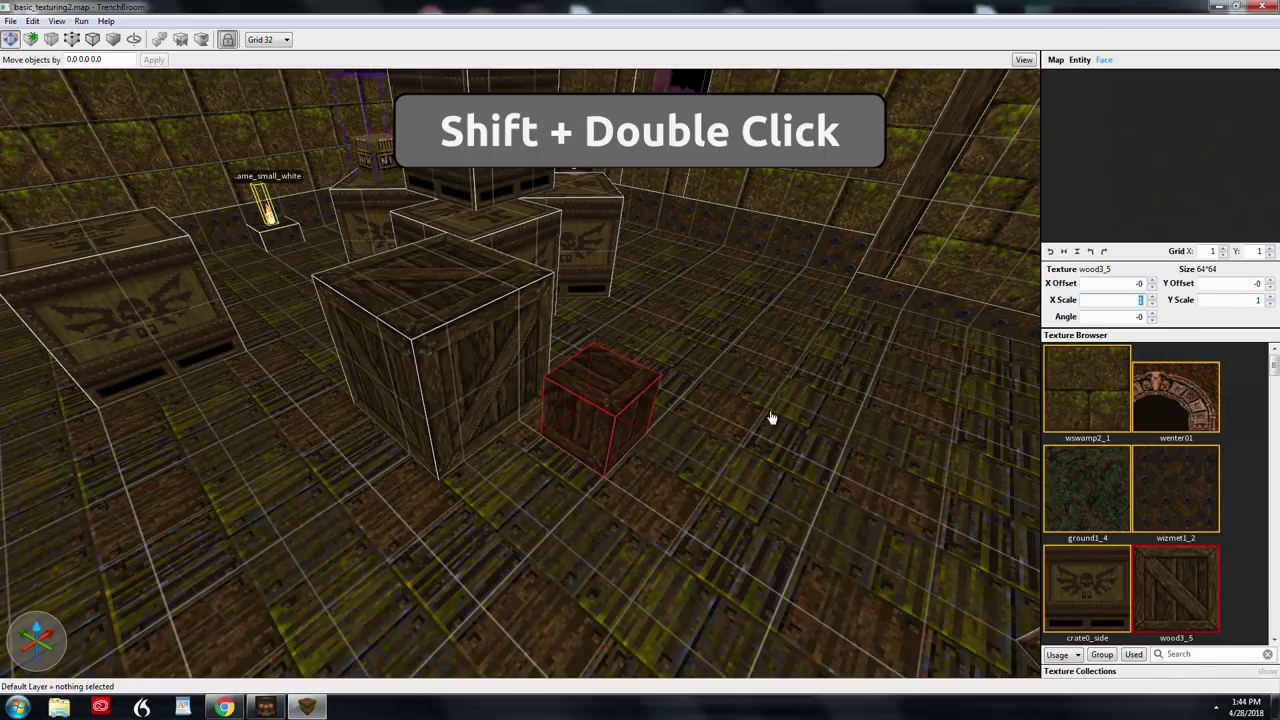
pyautogui.press('Tab')
pyautogui.press('Return')
pyautogui.moveTo(628, 413)
pyautogui.mouseDown(button='right')
pyautogui.moveTo(636, 422)
pyautogui.moveTo(647, 408)
pyautogui.mouseUp(button='right')
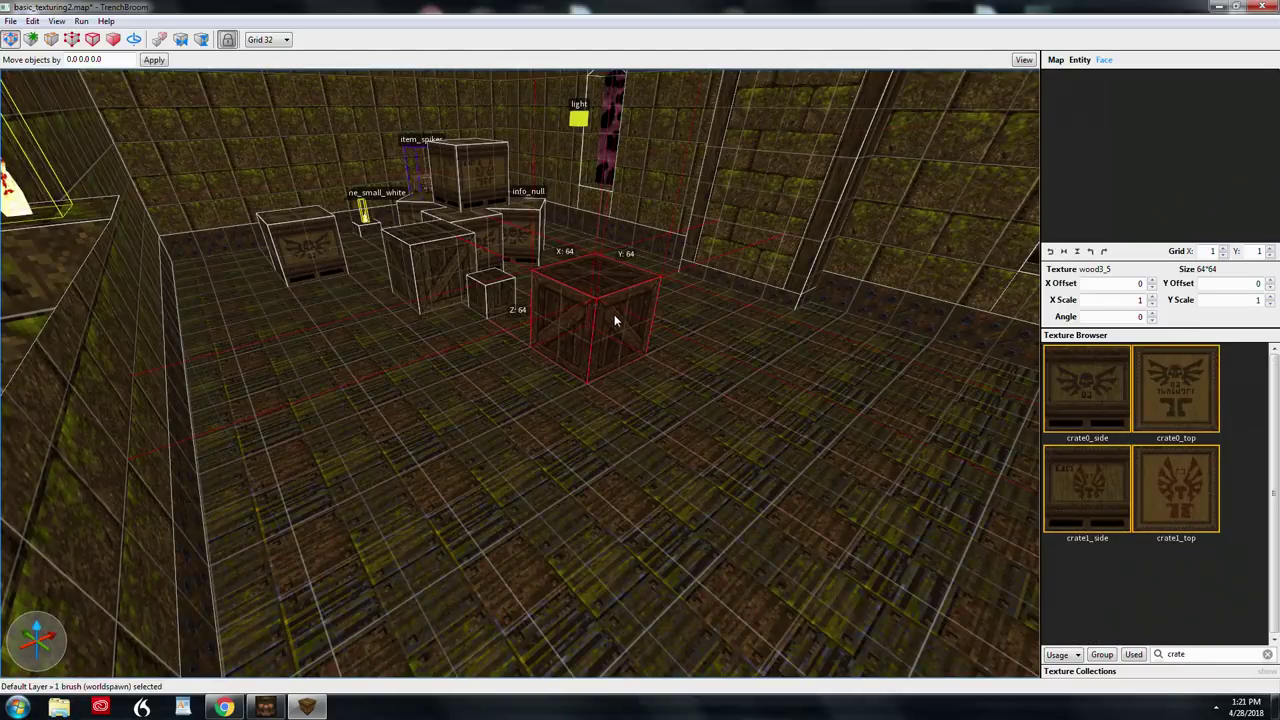
# Move the selected wood3_5 crate across the open floor and rotate it about 45 degrees around the Z axis
pyautogui.moveTo(614, 314); pyautogui.dragTo(686, 362)
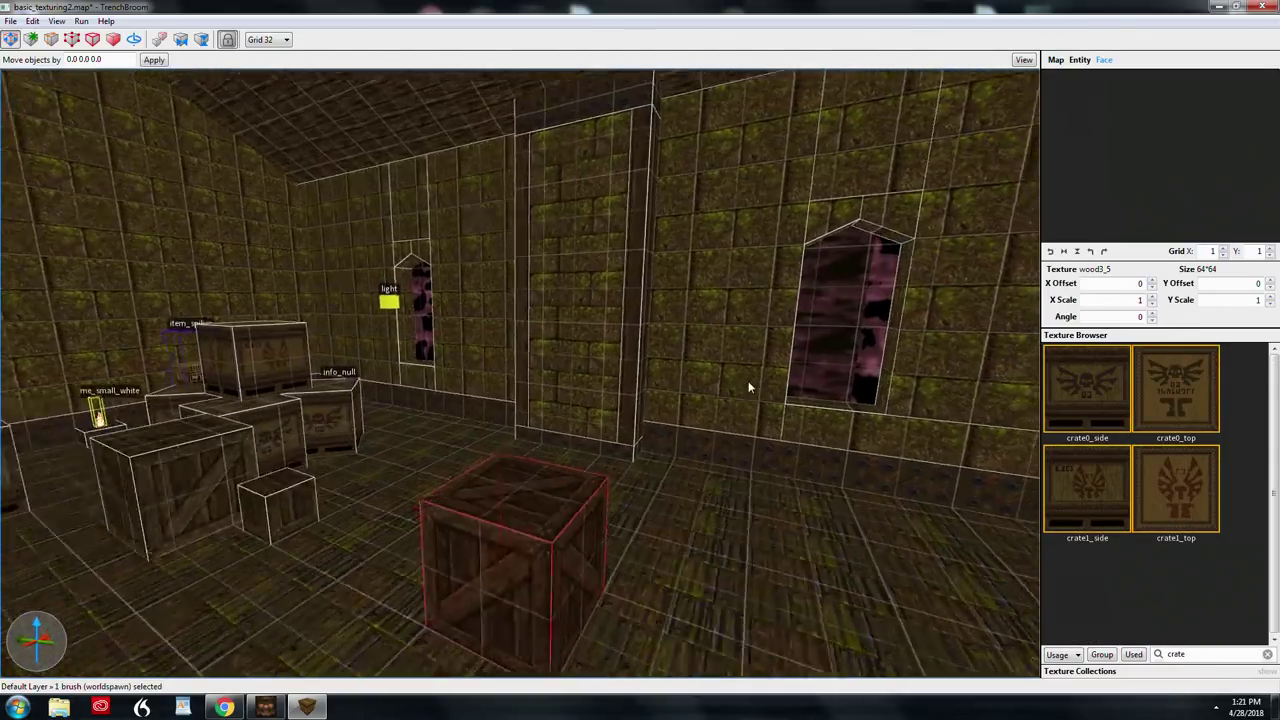
pyautogui.moveTo(749, 382); pyautogui.dragTo(740, 403, button='right')
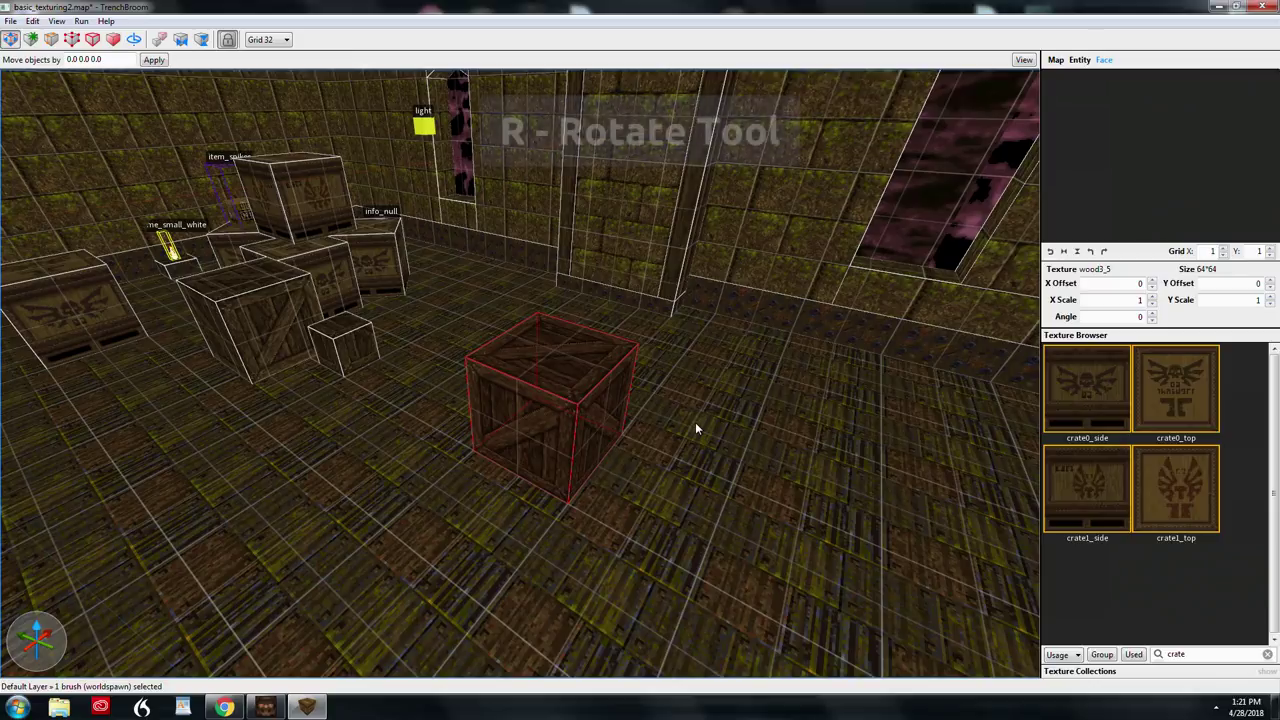
pyautogui.press('r')
pyautogui.moveTo(475, 469); pyautogui.dragTo(567, 474)
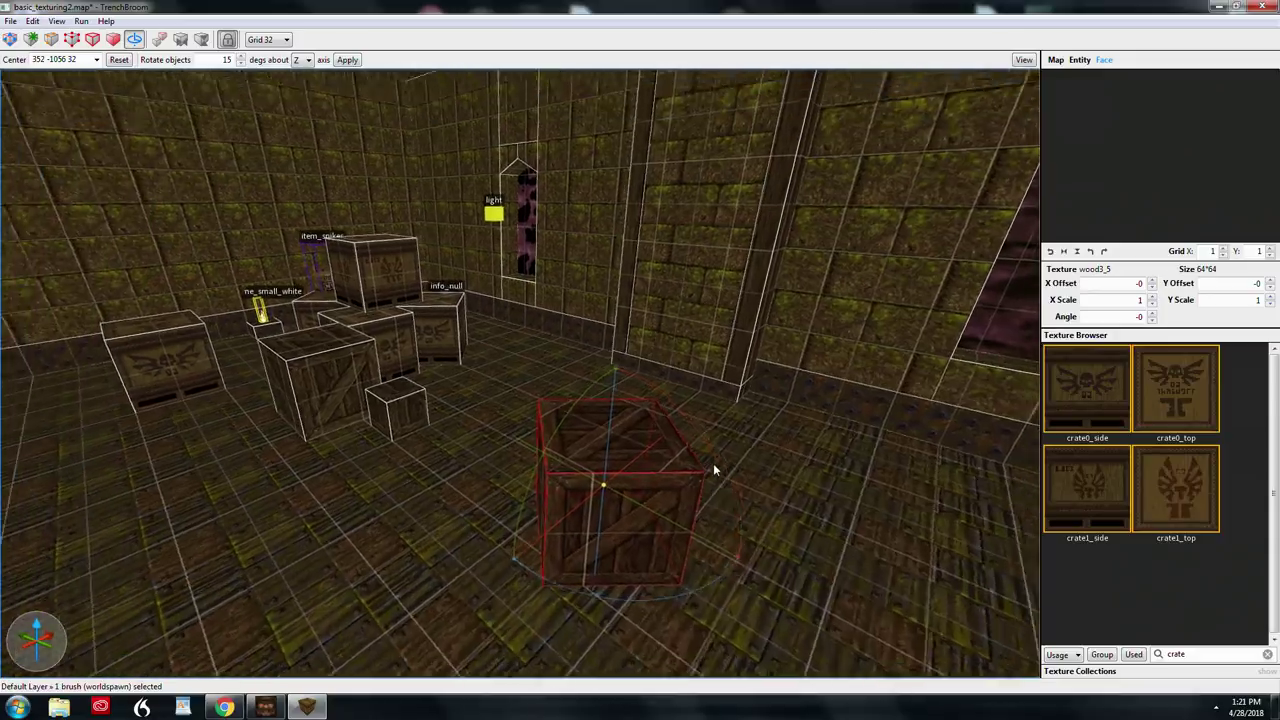
pyautogui.moveTo(713, 464); pyautogui.dragTo(706, 477, button='right')
pyautogui.press('r')
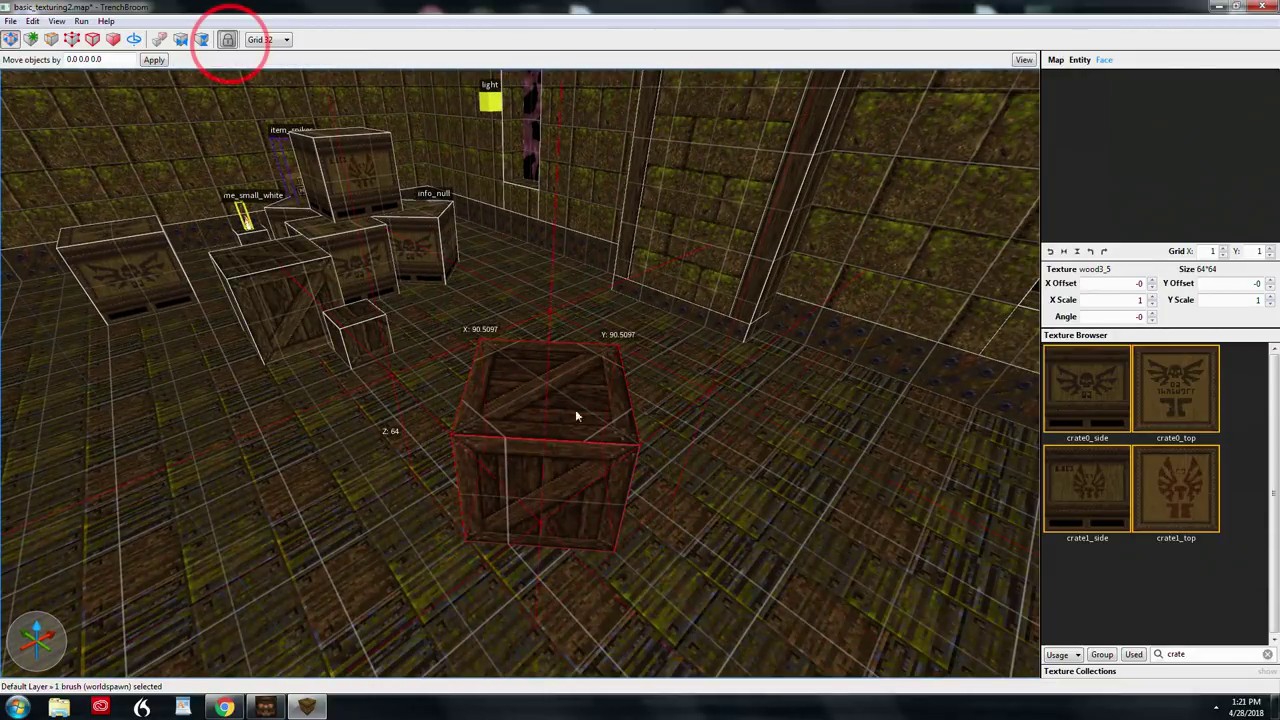